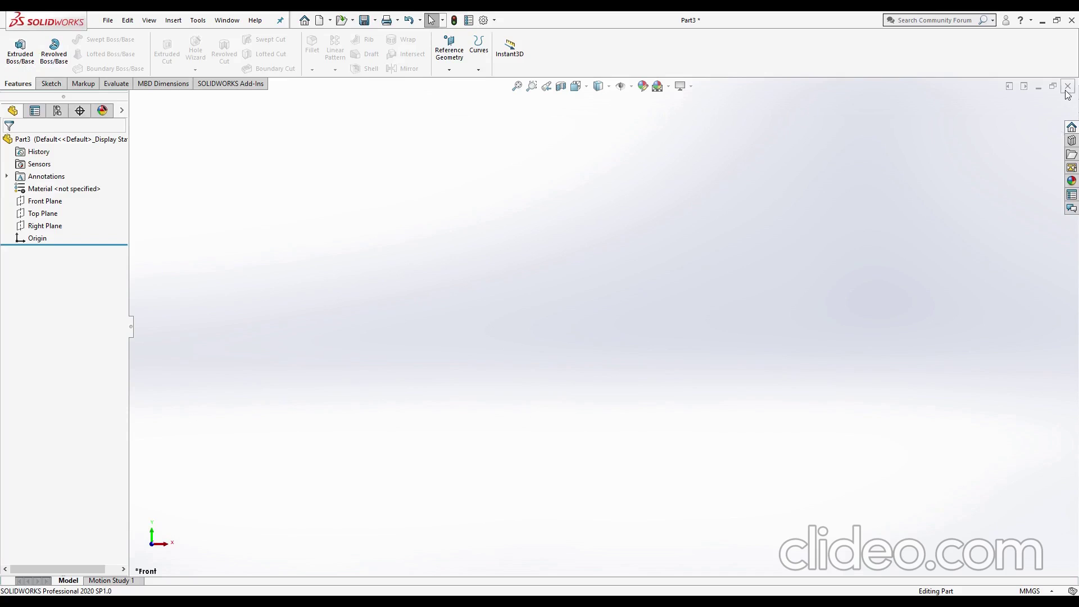
# - Start a sketch on the Front Plane with a vertical line from the origin dimensioned 2.56
pyautogui.click(80, 202)
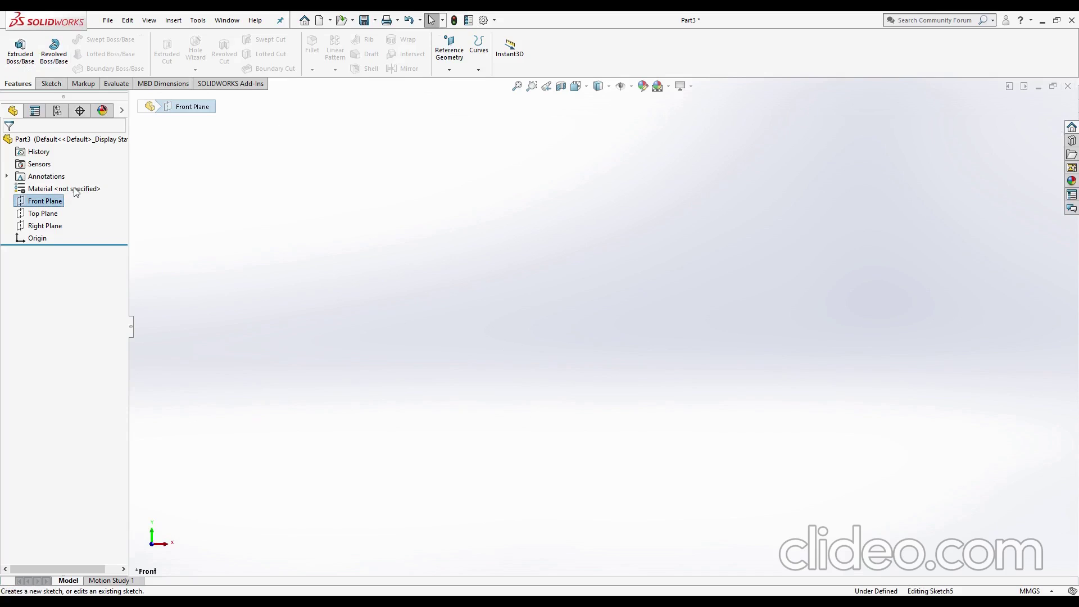
pyautogui.click(92, 197)
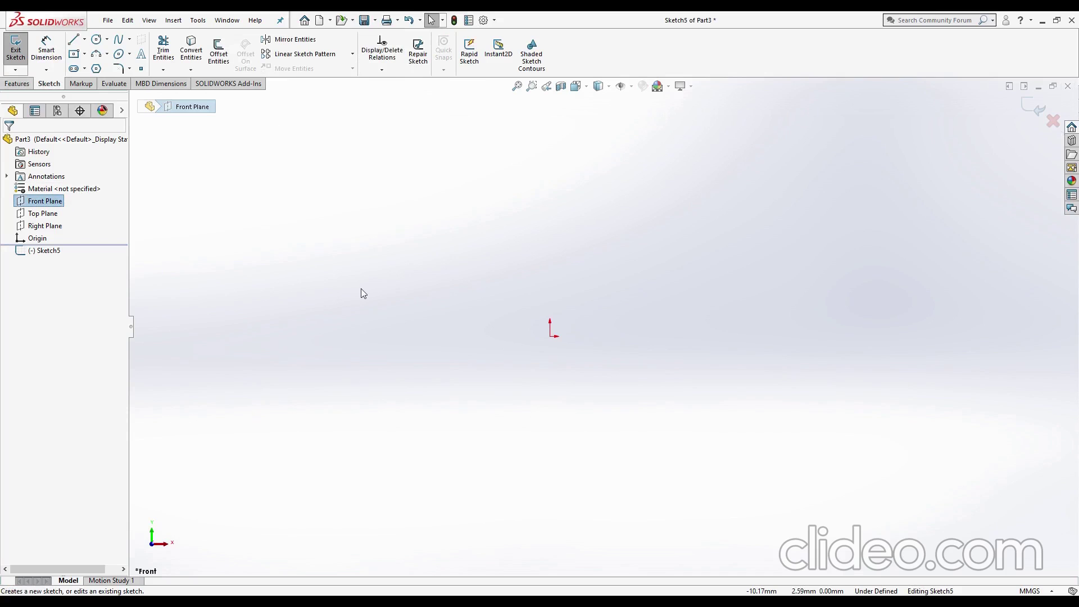
pyautogui.click(73, 39)
pyautogui.click(550, 336)
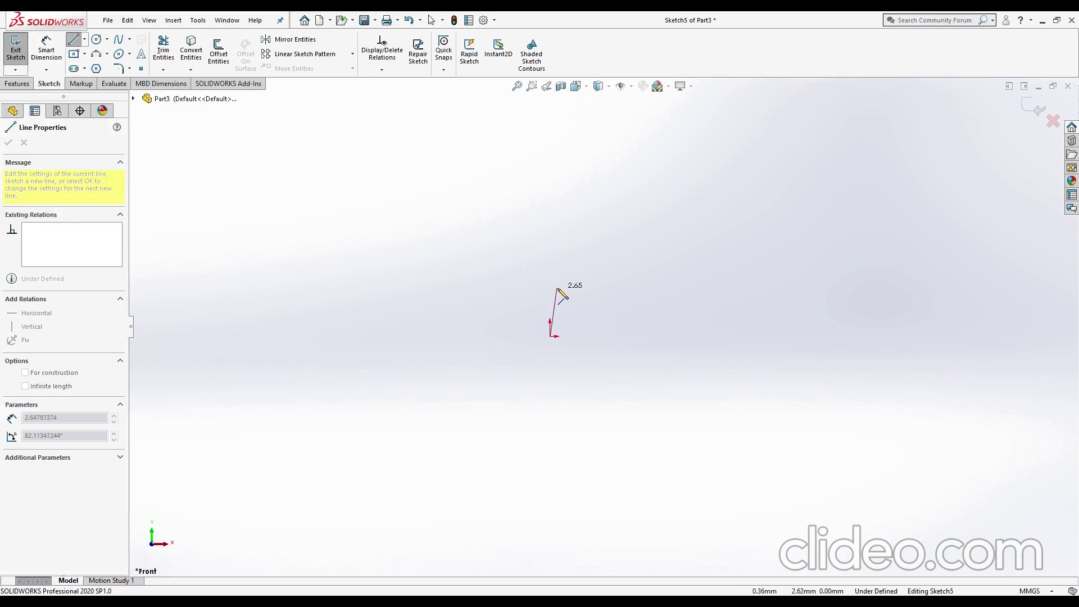
pyautogui.click(550, 285)
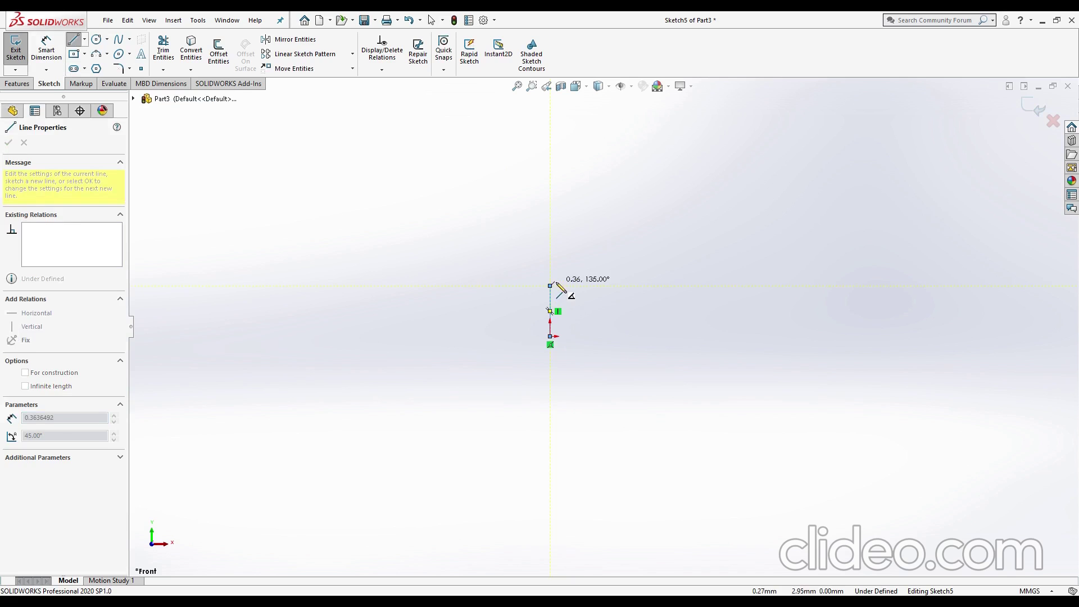
pyautogui.press('Escape')
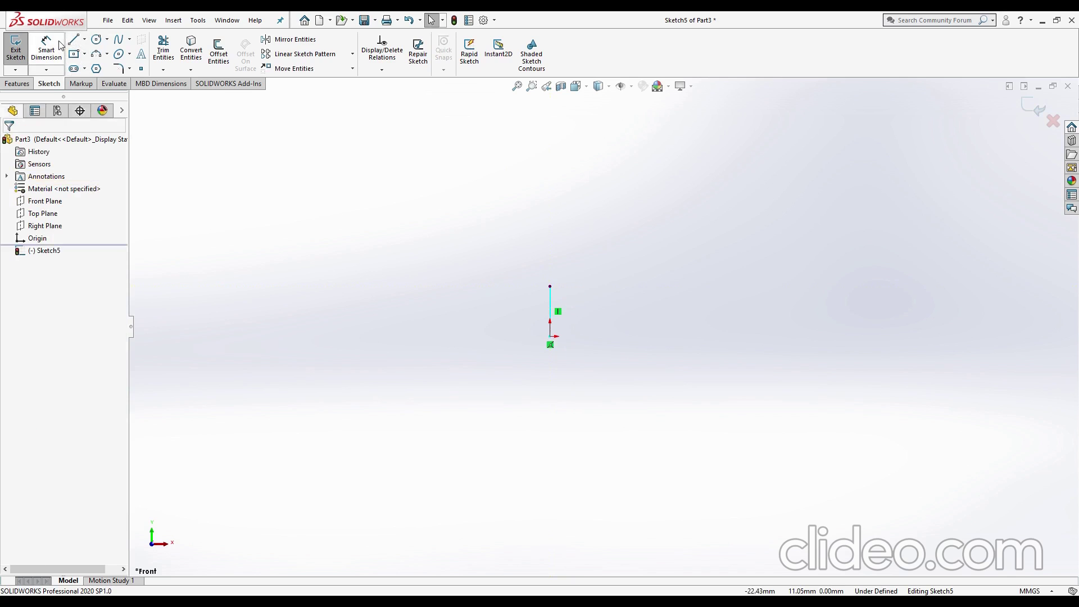
pyautogui.click(46, 49)
pyautogui.click(551, 304)
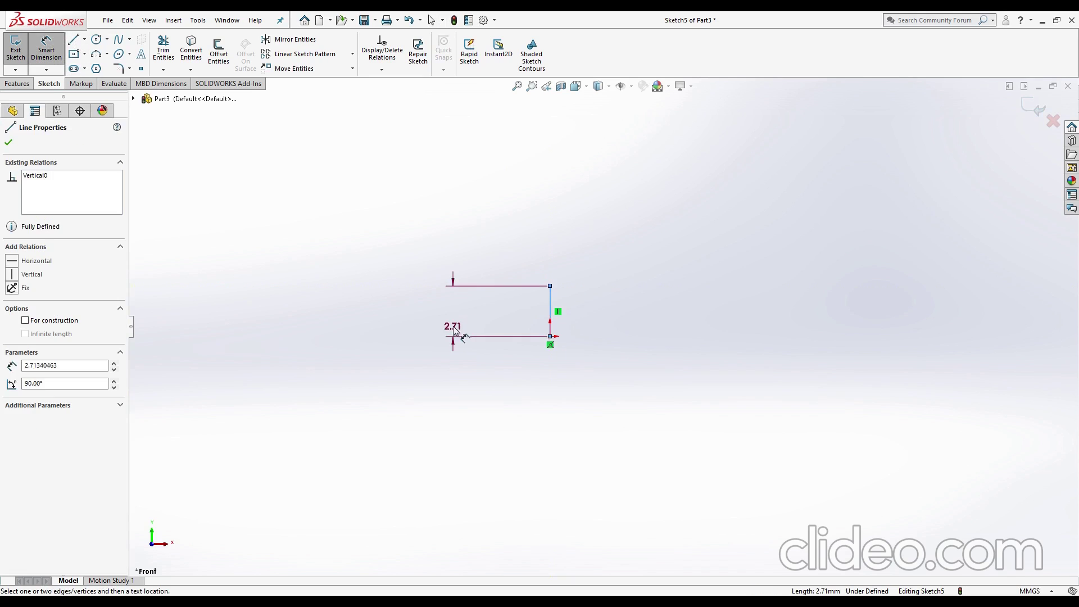
pyautogui.click(453, 328)
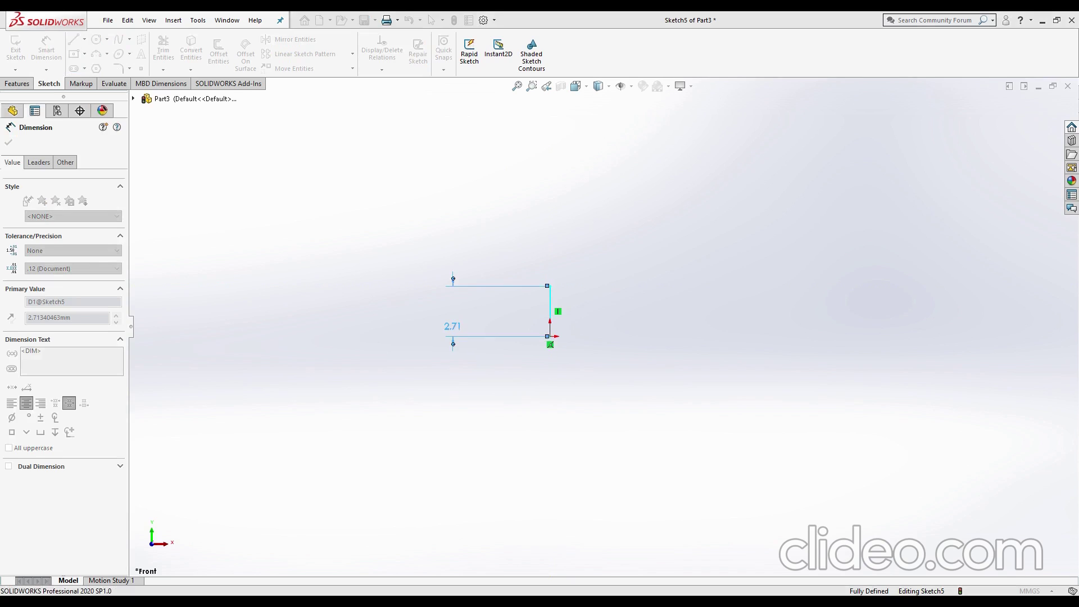
pyautogui.press('Return')
pyautogui.click(733, 244)
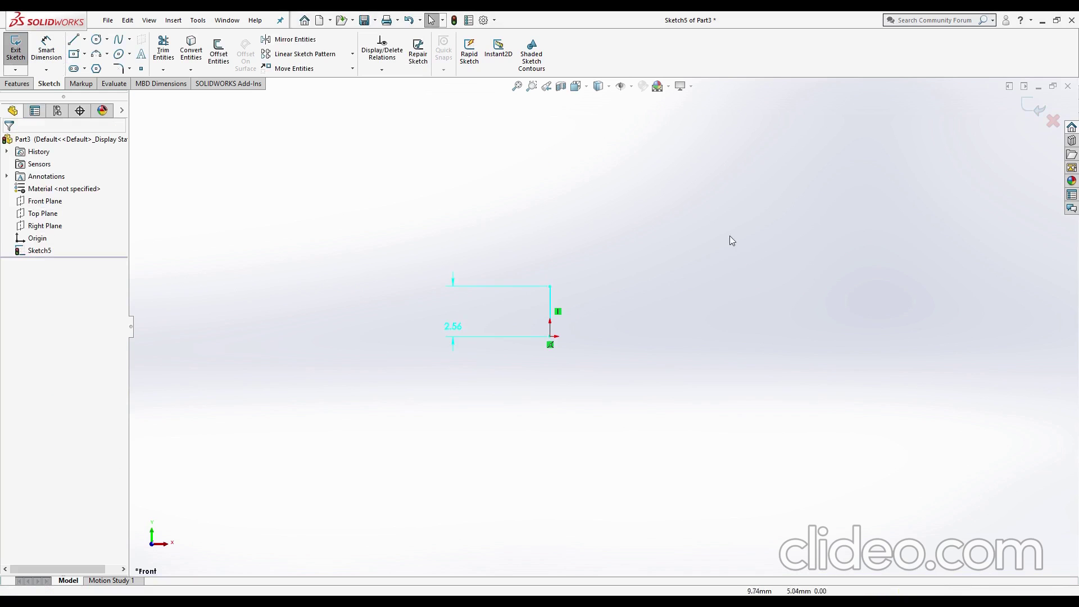
# - Draw the bottom, short right, sloped and top edges to close the profile
pyautogui.click(73, 39)
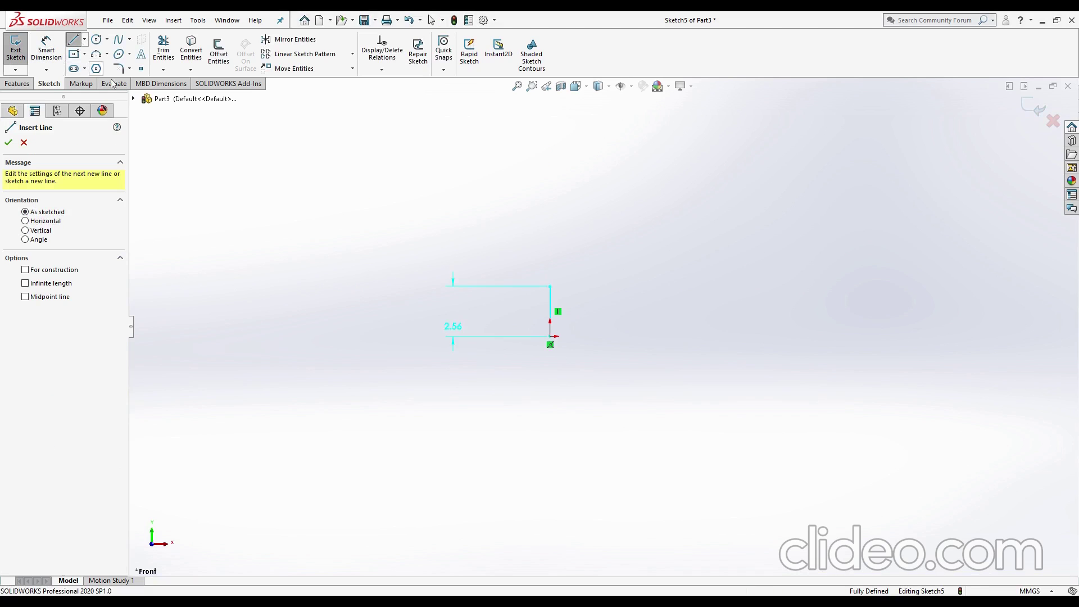
pyautogui.click(550, 337)
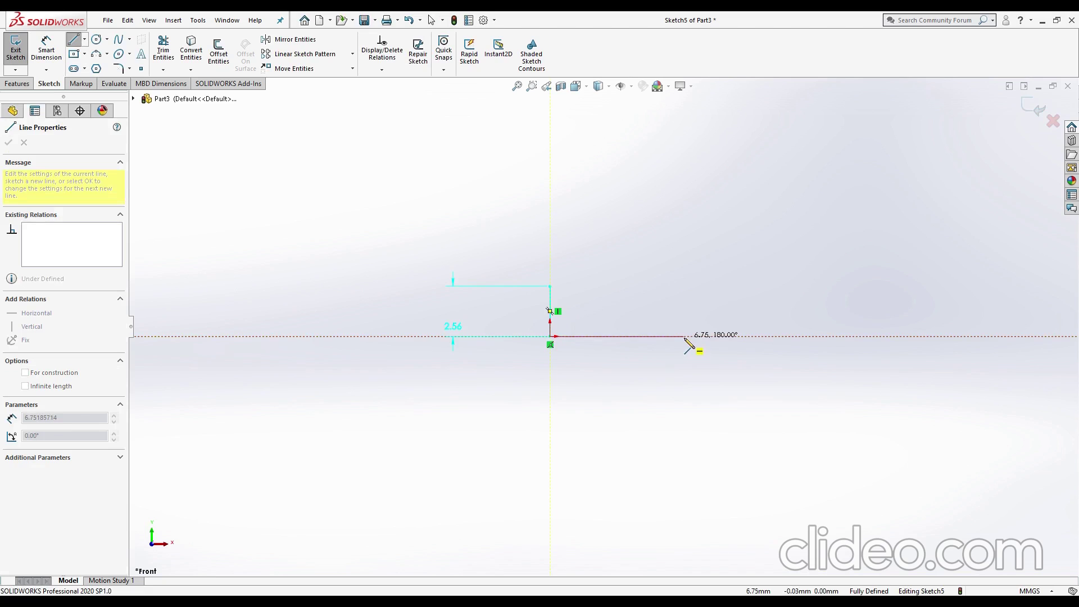
pyautogui.click(736, 337)
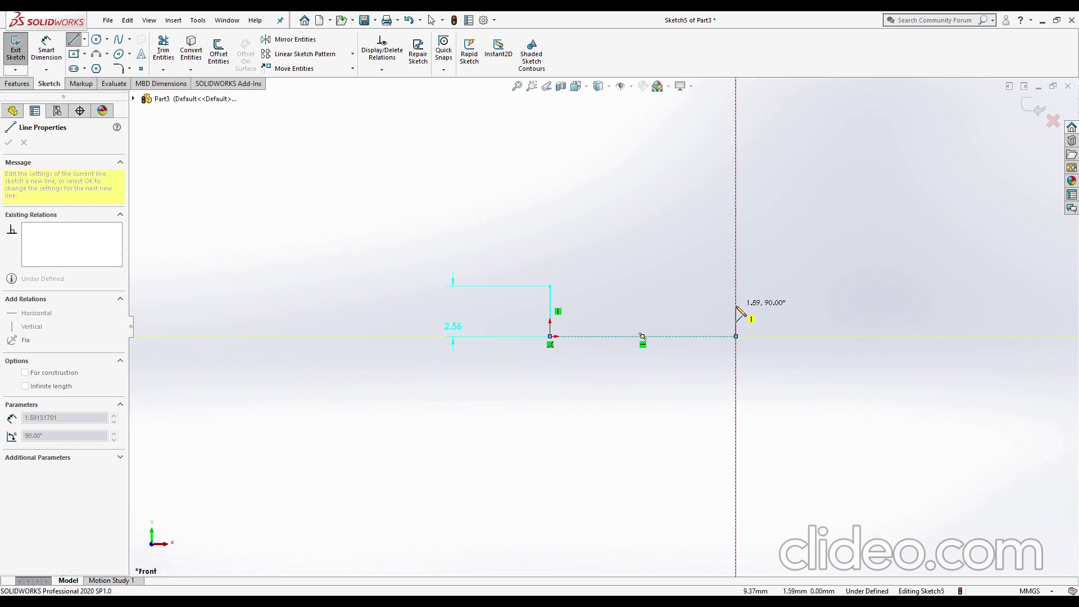
pyautogui.click(737, 306)
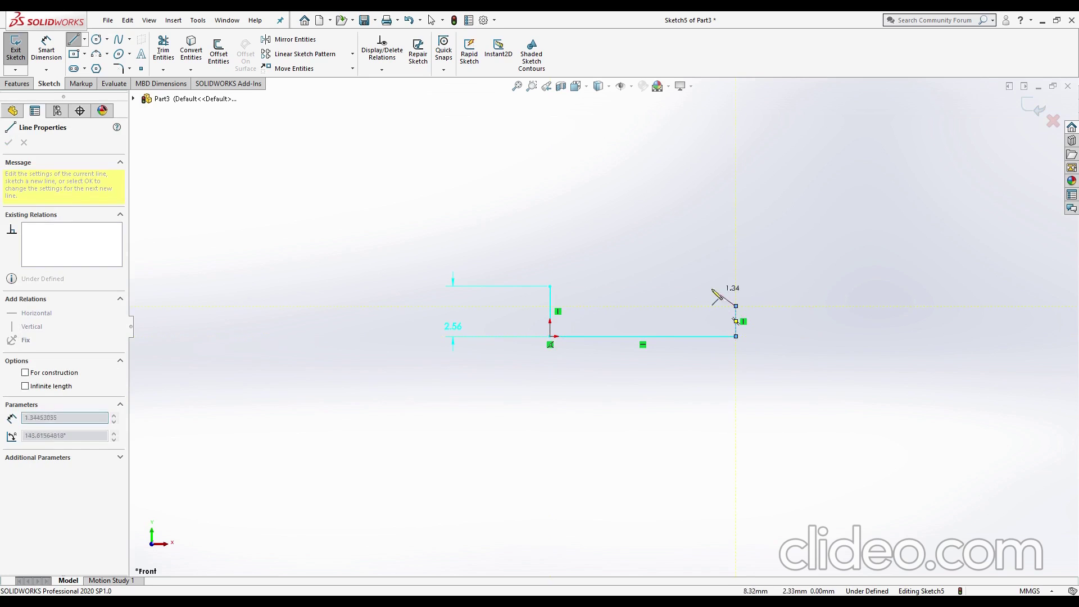
pyautogui.click(689, 286)
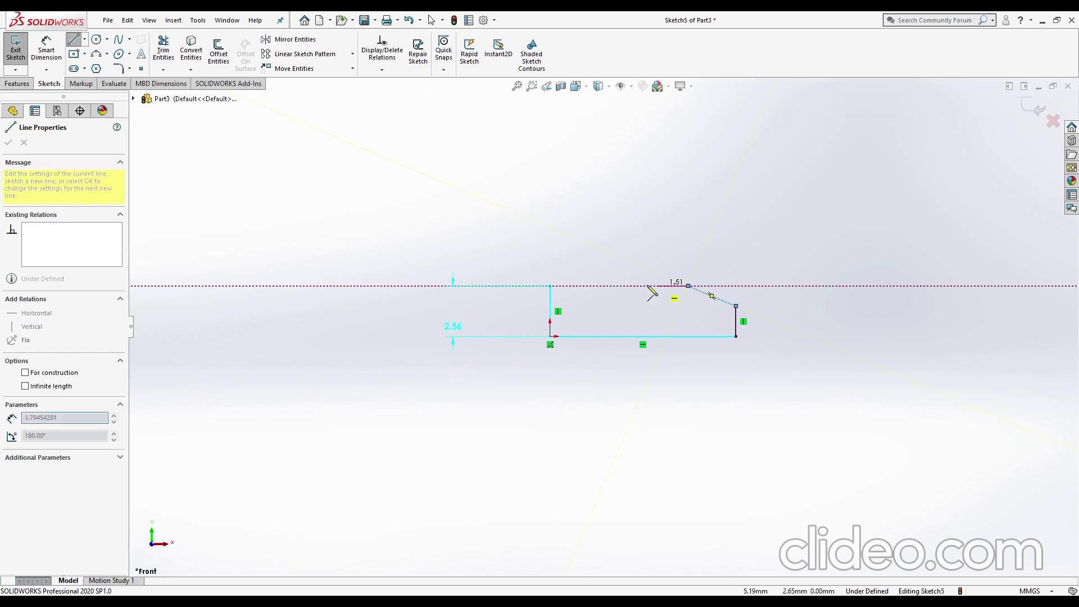
pyautogui.click(550, 285)
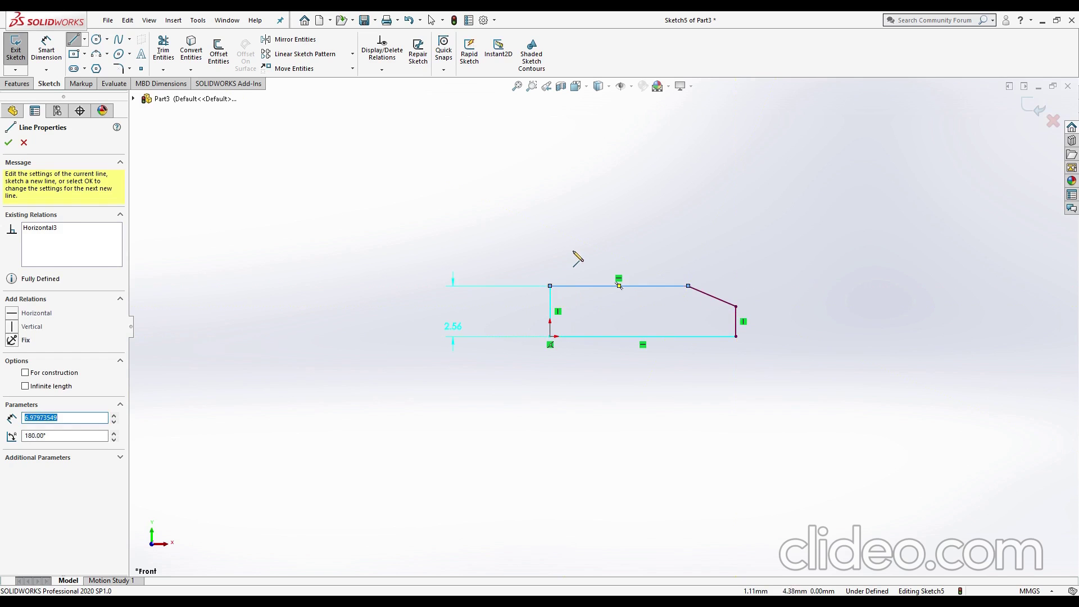
pyautogui.press('Escape')
# - Dimension the bottom line to 9.40 and the right edge to 1.65
pyautogui.click(46, 49)
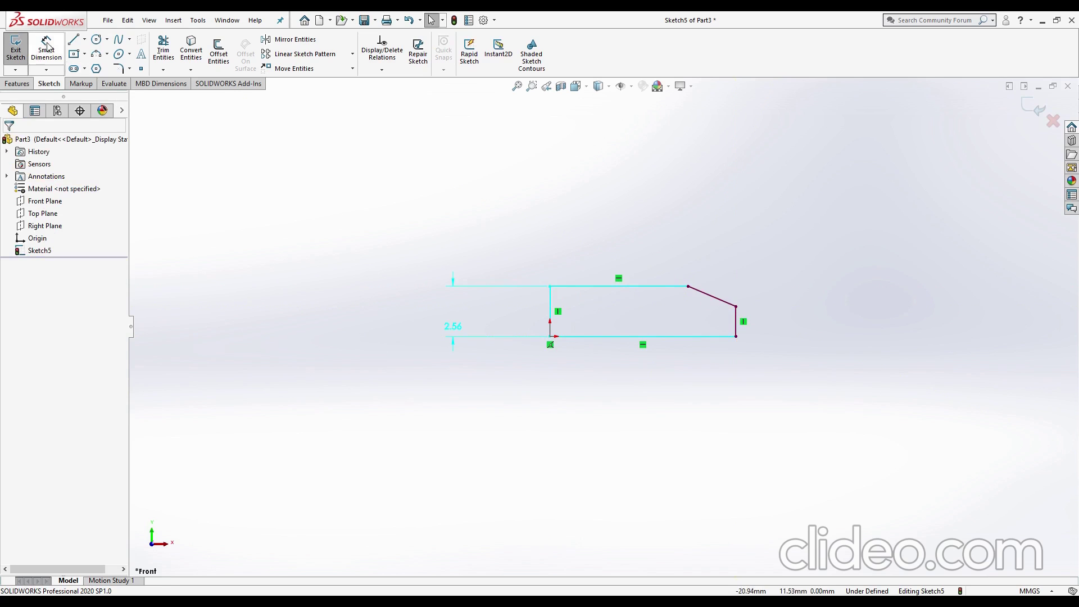
pyautogui.click(651, 337)
pyautogui.click(654, 401)
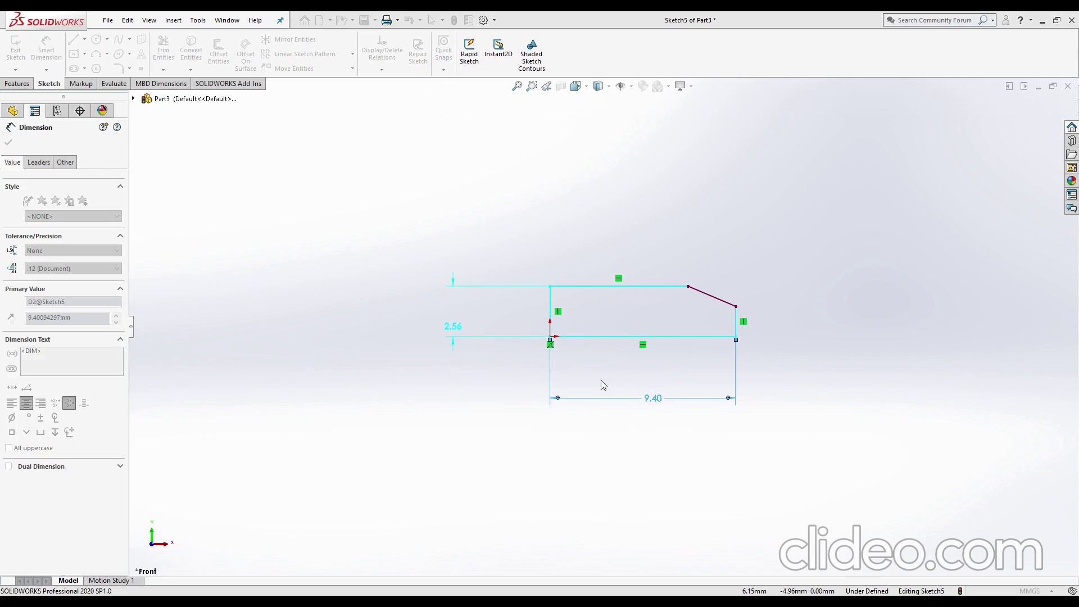
pyautogui.click(736, 322)
pyautogui.click(815, 322)
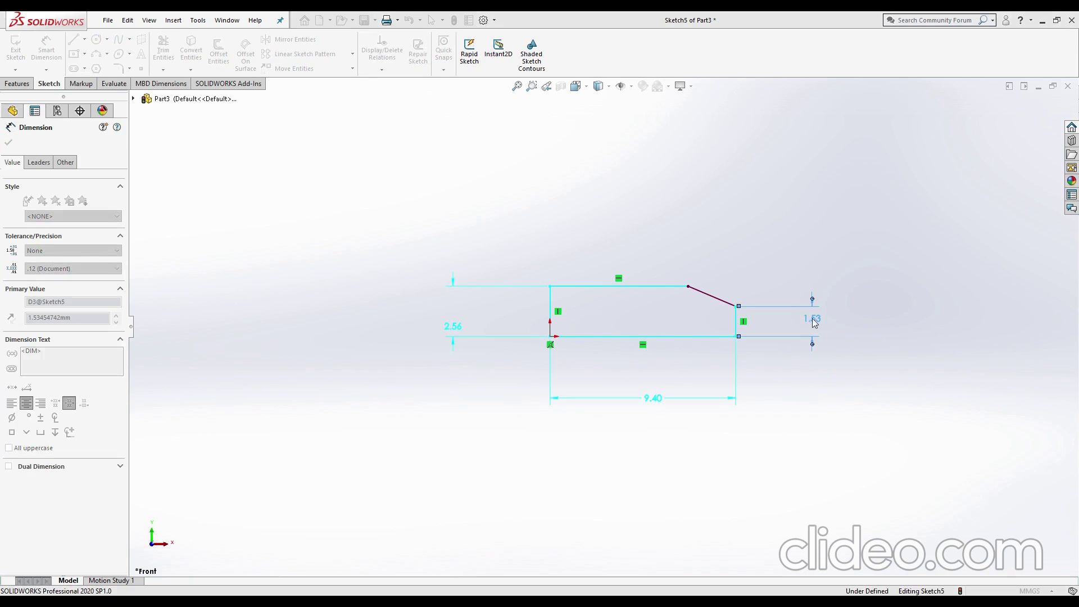
pyautogui.write('1.65')
pyautogui.press('Return')
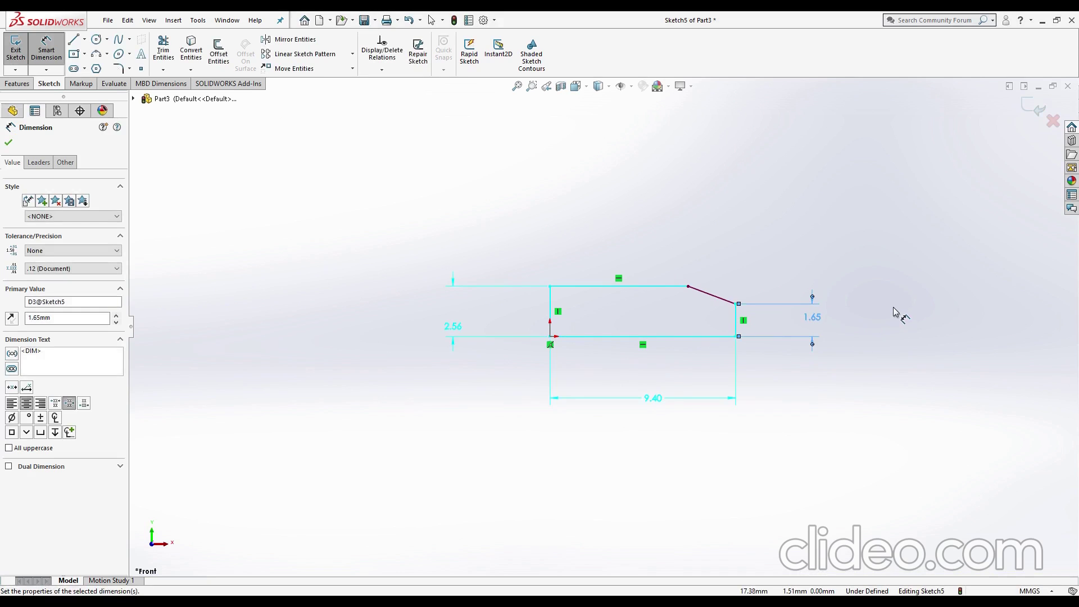
# - Set the sloped edge to 20° from the bottom line and exit the sketch
pyautogui.click(728, 300)
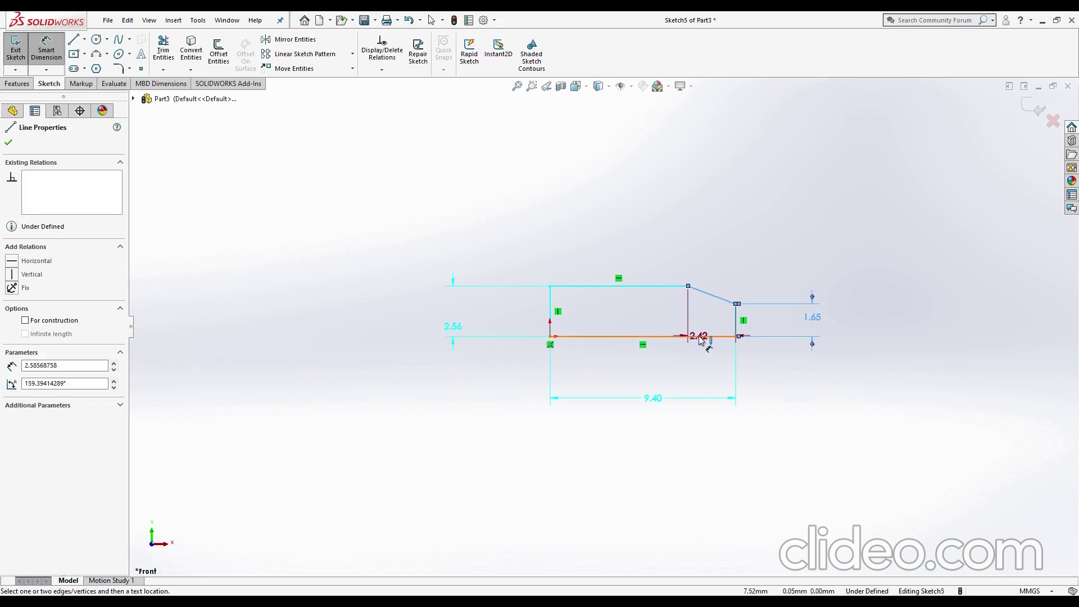
pyautogui.click(703, 337)
pyautogui.click(668, 314)
pyautogui.write('20.00deg')
pyautogui.press('Return')
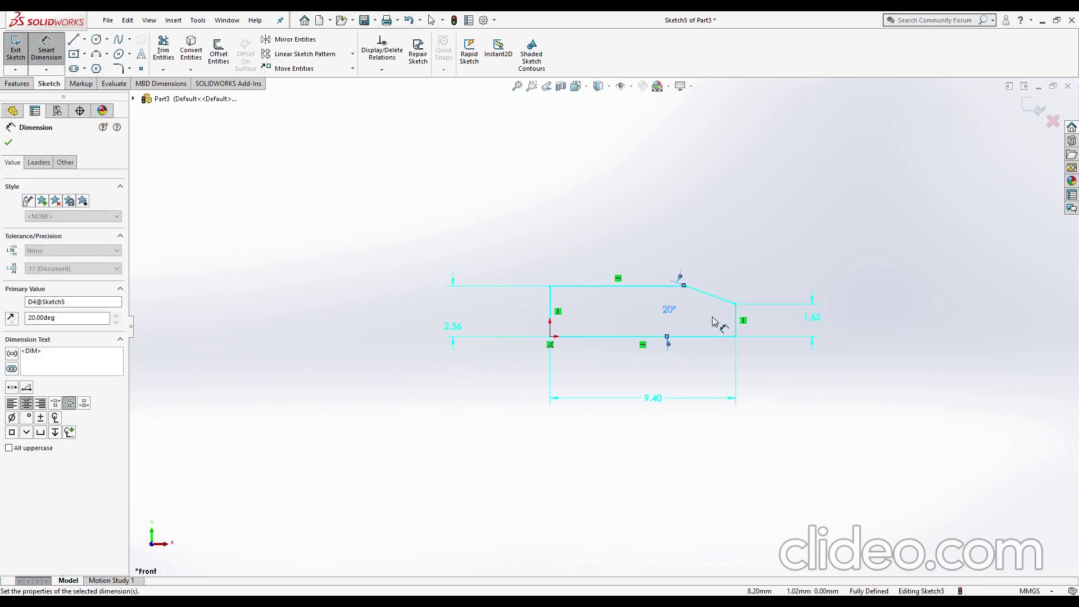
pyautogui.press('Escape')
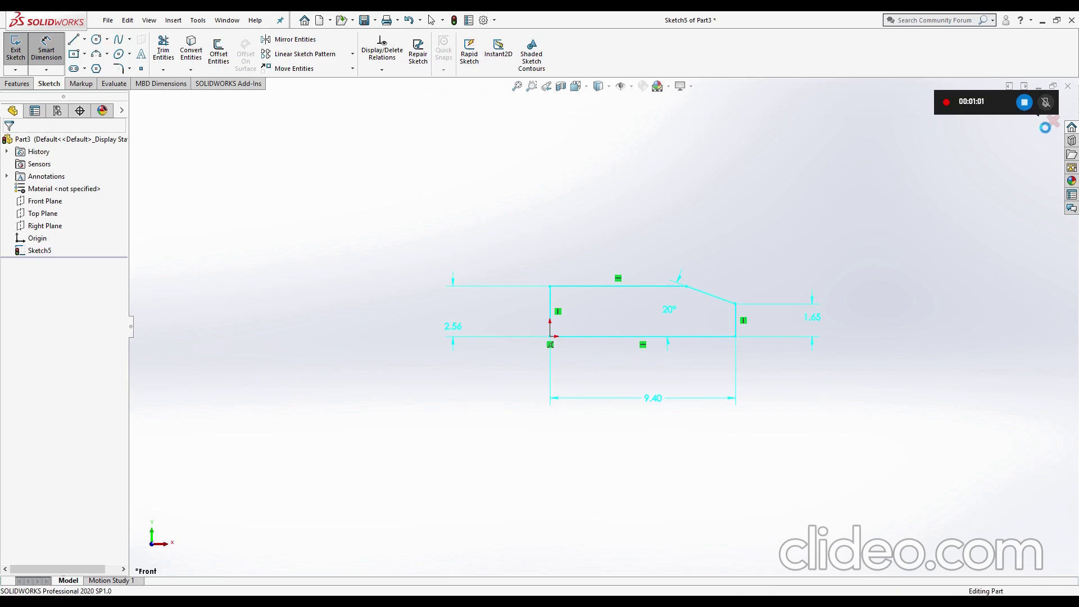
pyautogui.click(1035, 110)
# - Revolve the profile 360° around its 2.56 left edge to form the disc
pyautogui.click(790, 285)
pyautogui.moveTo(795, 234); pyautogui.dragTo(786, 272, button='middle')
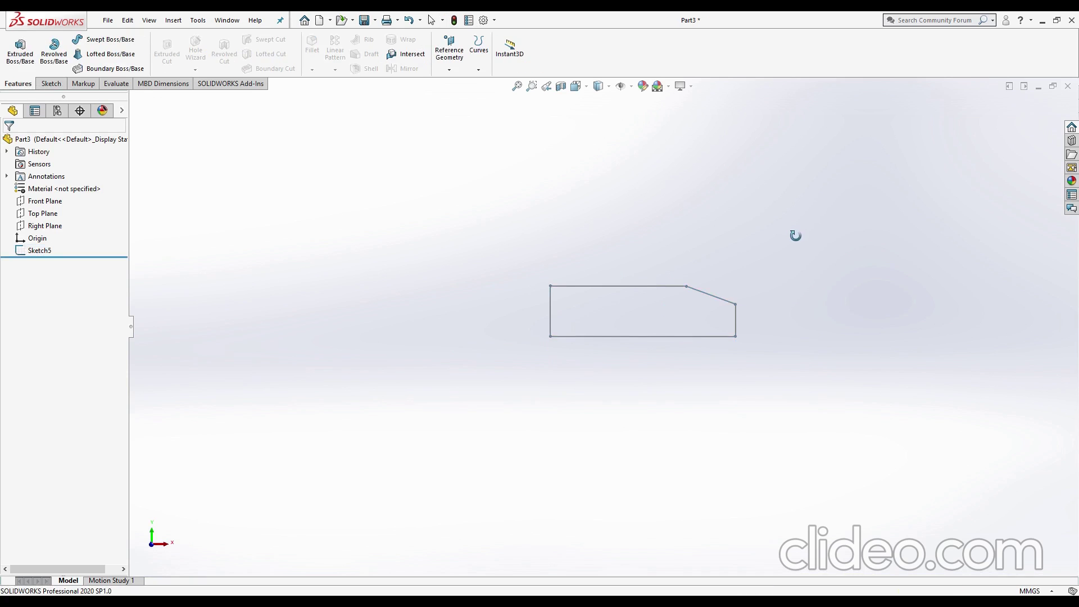
pyautogui.click(54, 50)
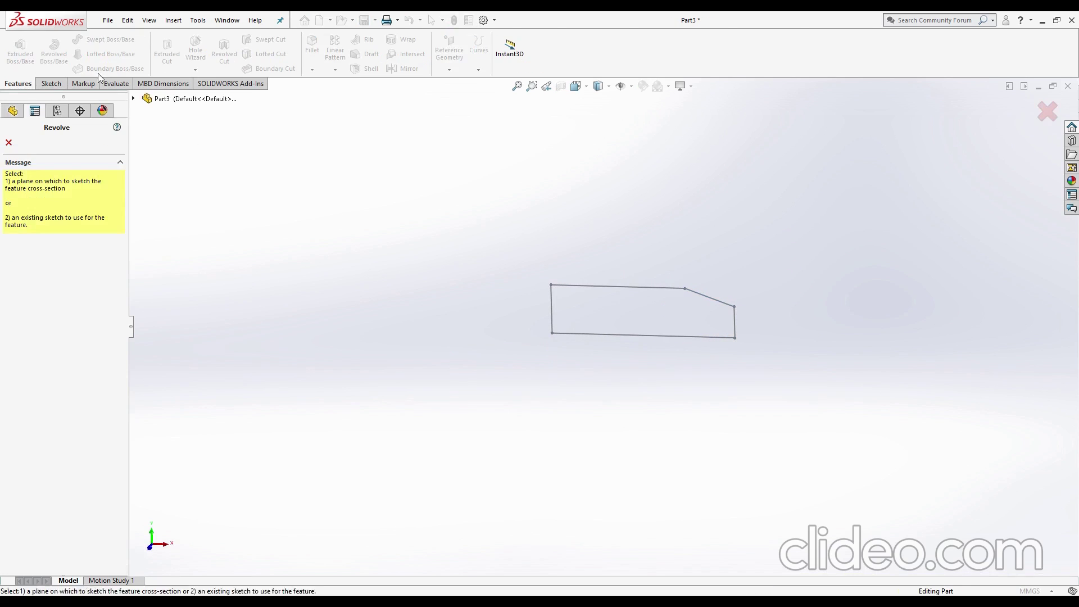
pyautogui.click(553, 306)
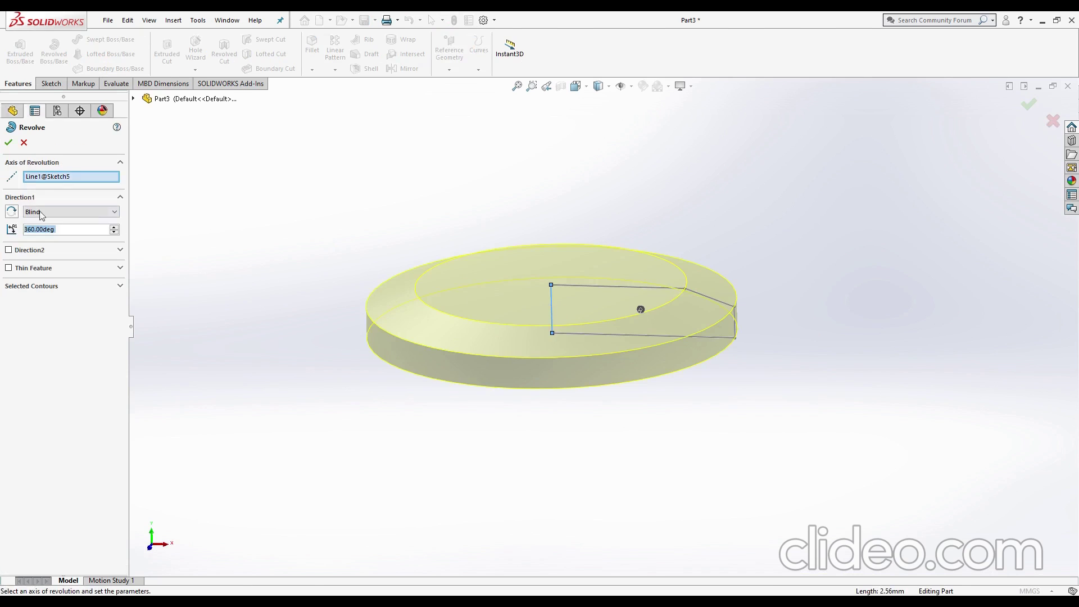
pyautogui.click(9, 142)
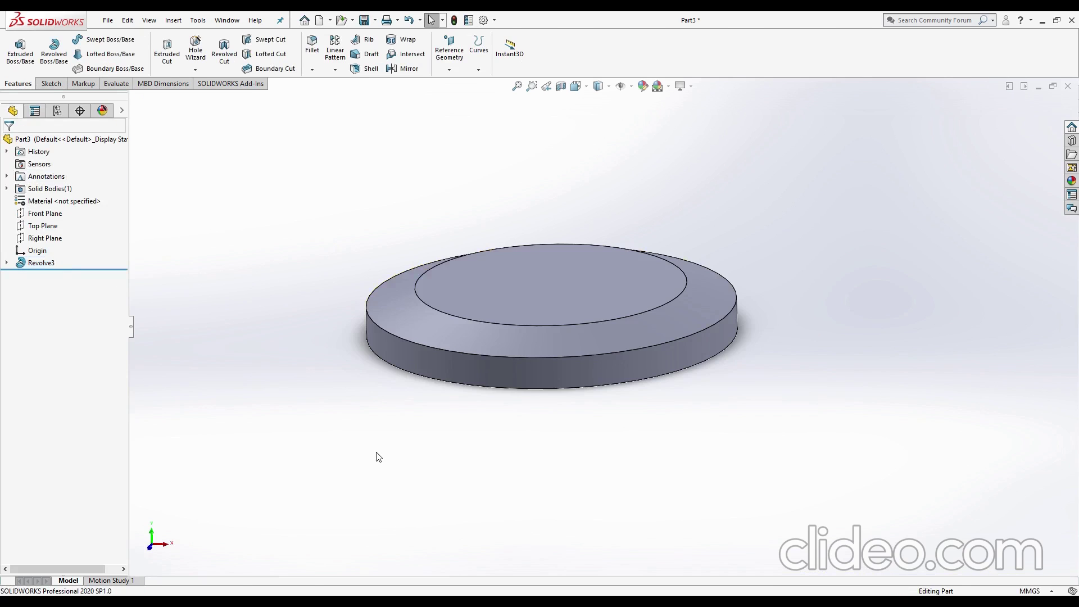
pyautogui.moveTo(376, 456); pyautogui.dragTo(382, 396, button='middle')
# - Round the disc's circular edge with a 0.50 mm fillet as Fillet2
pyautogui.click(312, 45)
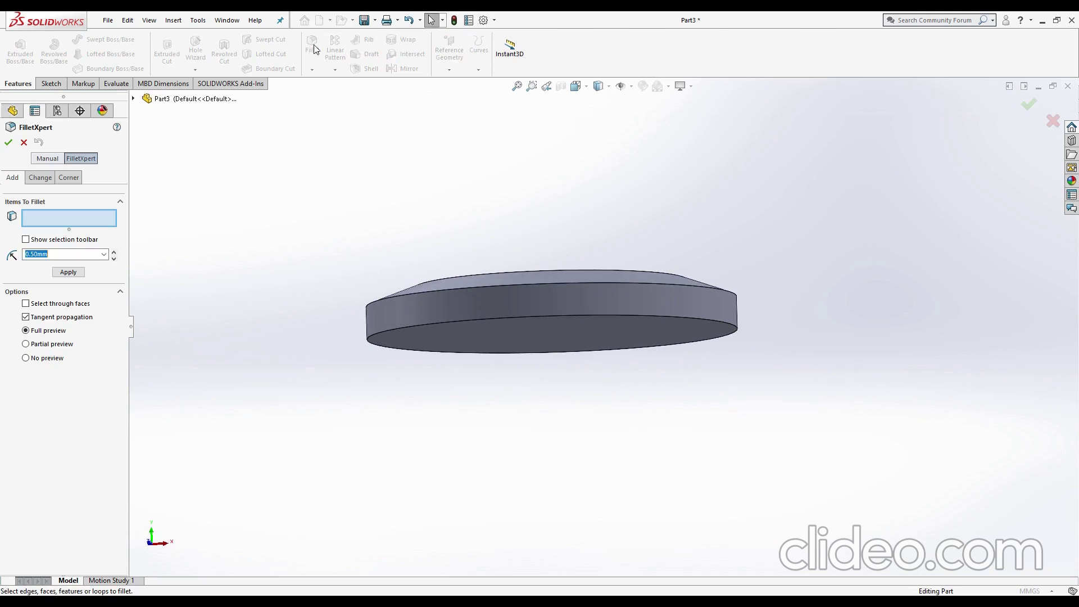
pyautogui.moveTo(181, 279); pyautogui.dragTo(600, 441, button='middle')
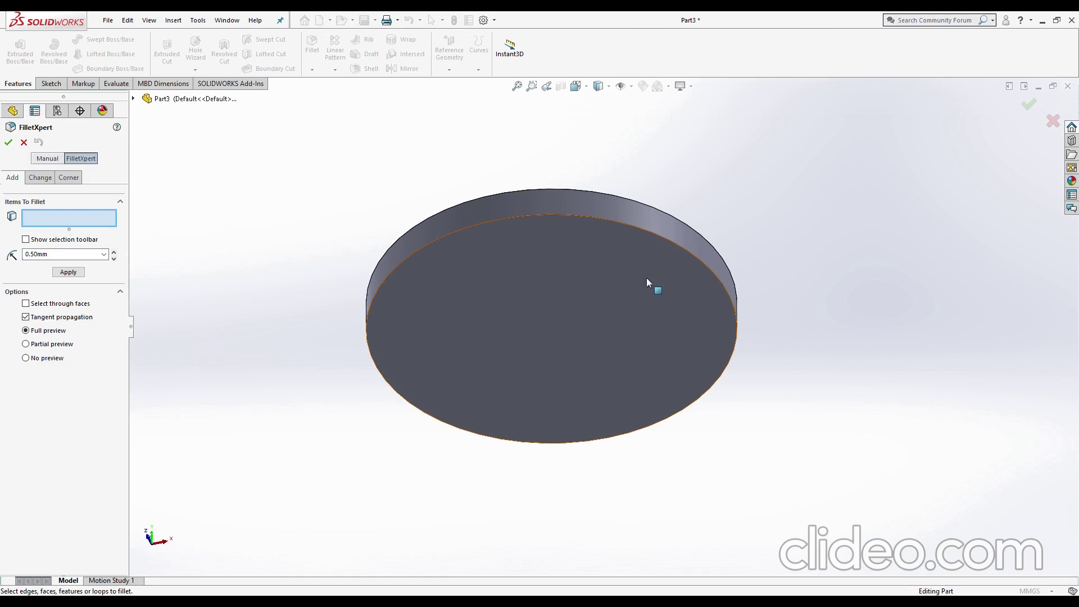
pyautogui.click(671, 243)
pyautogui.moveTo(872, 258); pyautogui.dragTo(849, 367, button='middle')
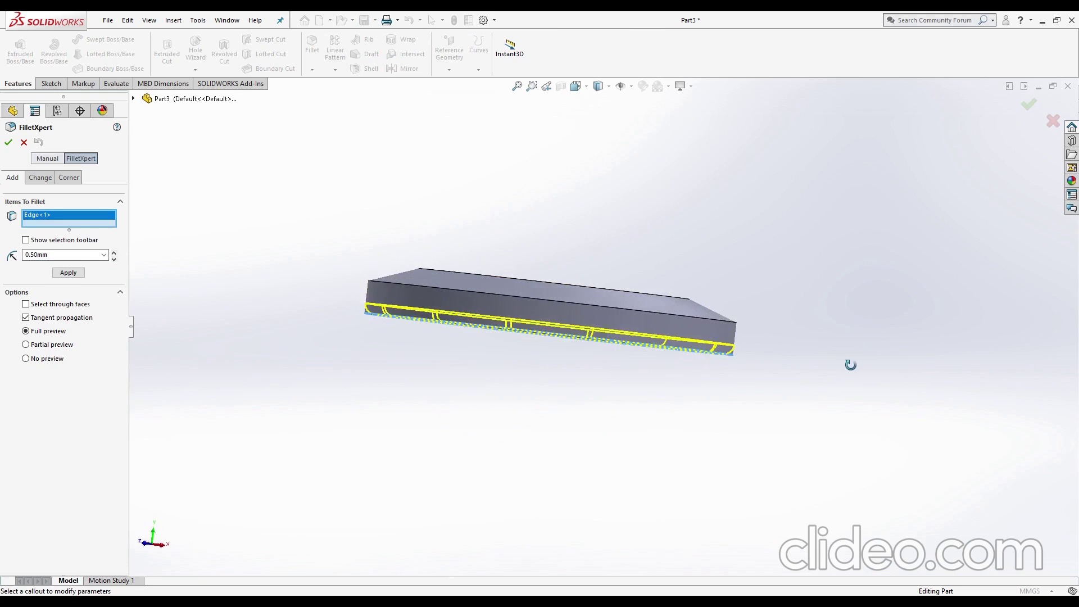
pyautogui.click(9, 140)
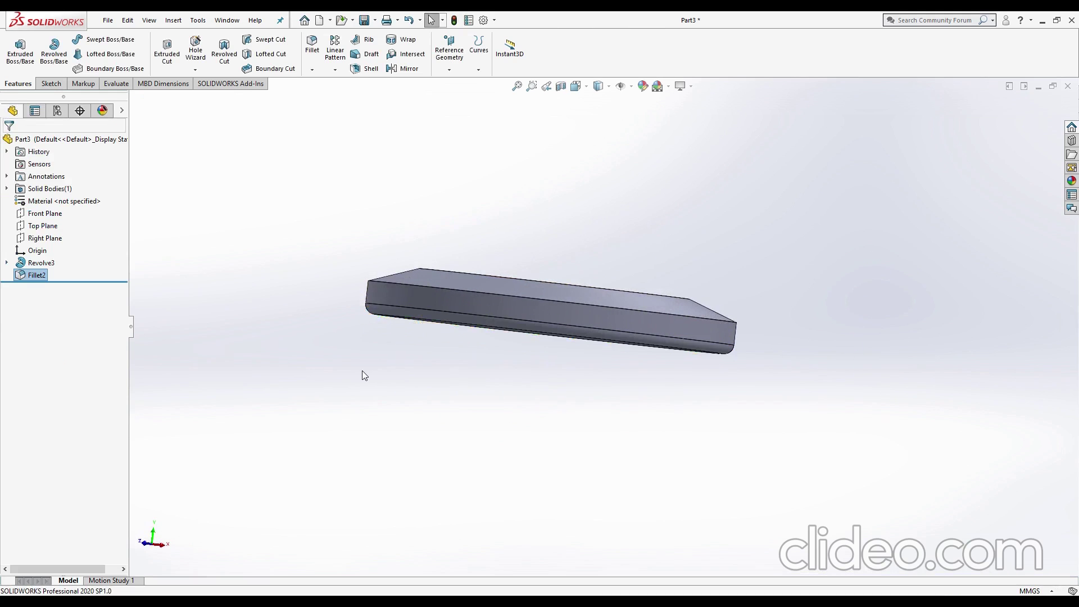
pyautogui.moveTo(362, 369)
pyautogui.mouseDown(button='middle')
pyautogui.moveTo(537, 424)
pyautogui.moveTo(550, 314)
pyautogui.moveTo(569, 540)
pyautogui.moveTo(564, 403)
pyautogui.moveTo(499, 516)
pyautogui.moveTo(450, 527)
pyautogui.moveTo(394, 397)
pyautogui.mouseUp(button='middle')
# - Create Plane2 offset 9.05 mm from the disc's flat face, flipped to sit above it
pyautogui.click(450, 50)
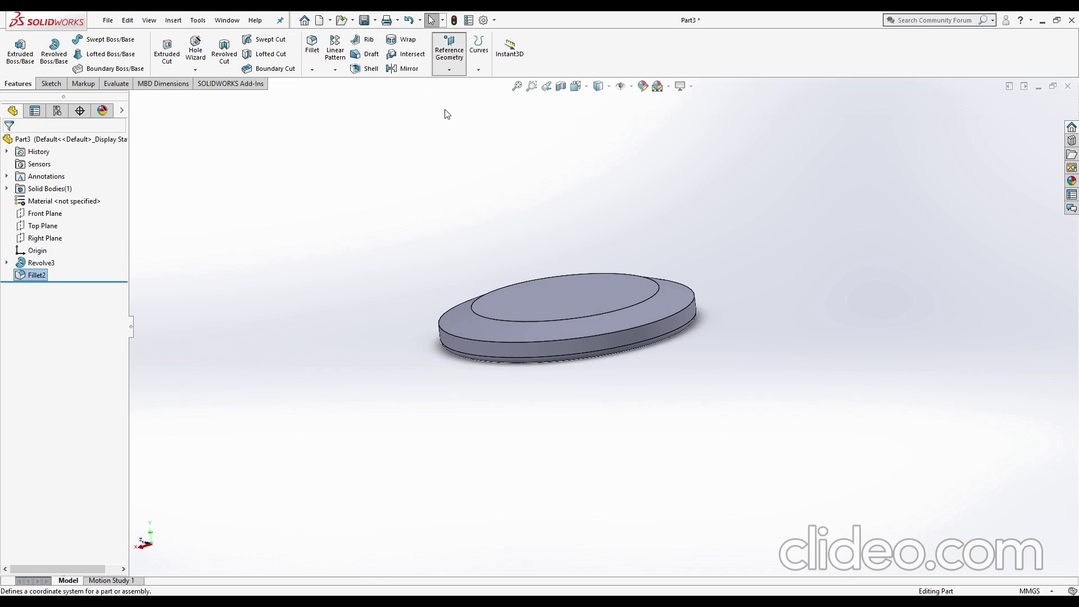
pyautogui.moveTo(563, 453); pyautogui.dragTo(552, 312, button='middle')
pyautogui.click(552, 312)
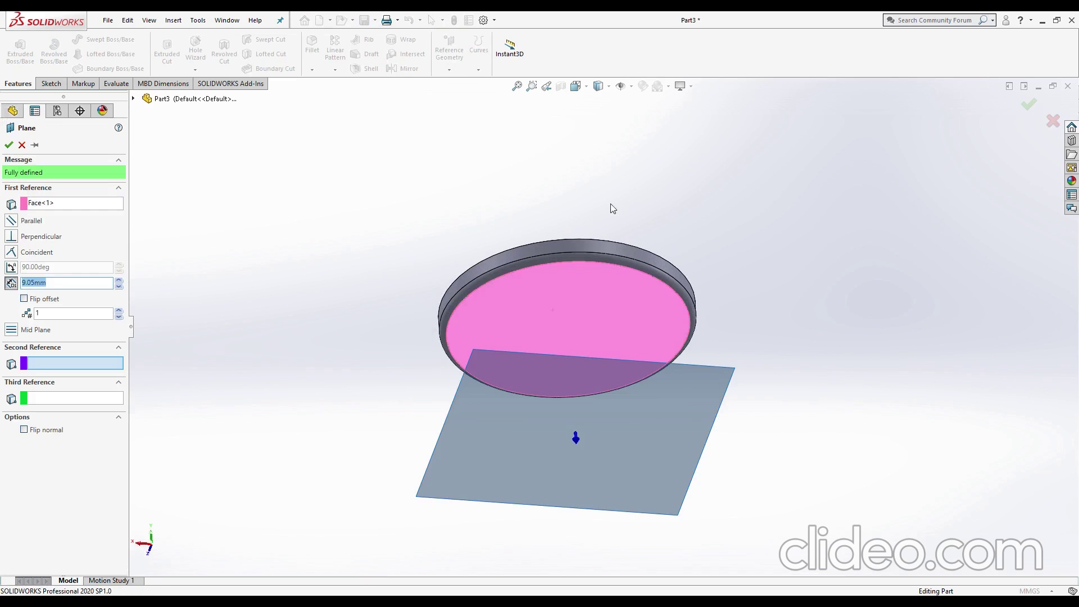
pyautogui.moveTo(611, 204); pyautogui.dragTo(632, 373, button='middle')
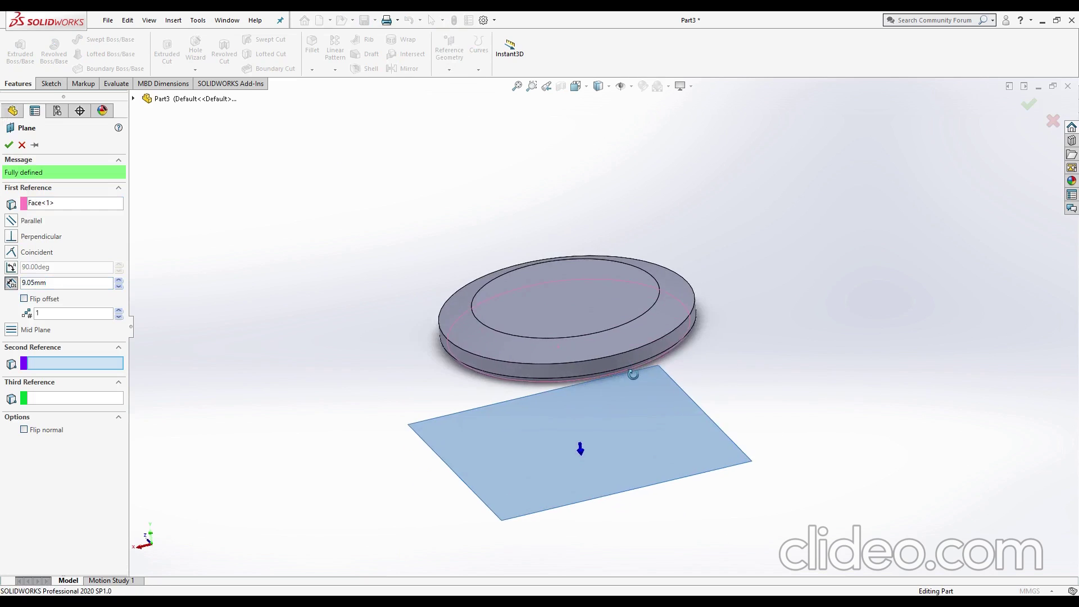
pyautogui.click(24, 299)
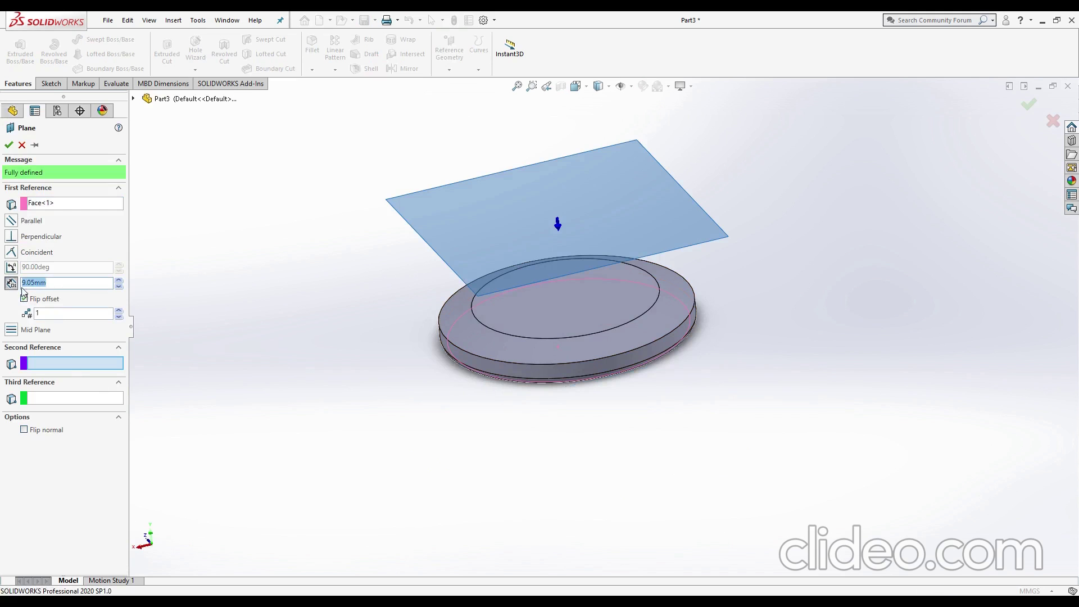
pyautogui.click(9, 146)
pyautogui.moveTo(306, 291); pyautogui.dragTo(373, 470, button='middle')
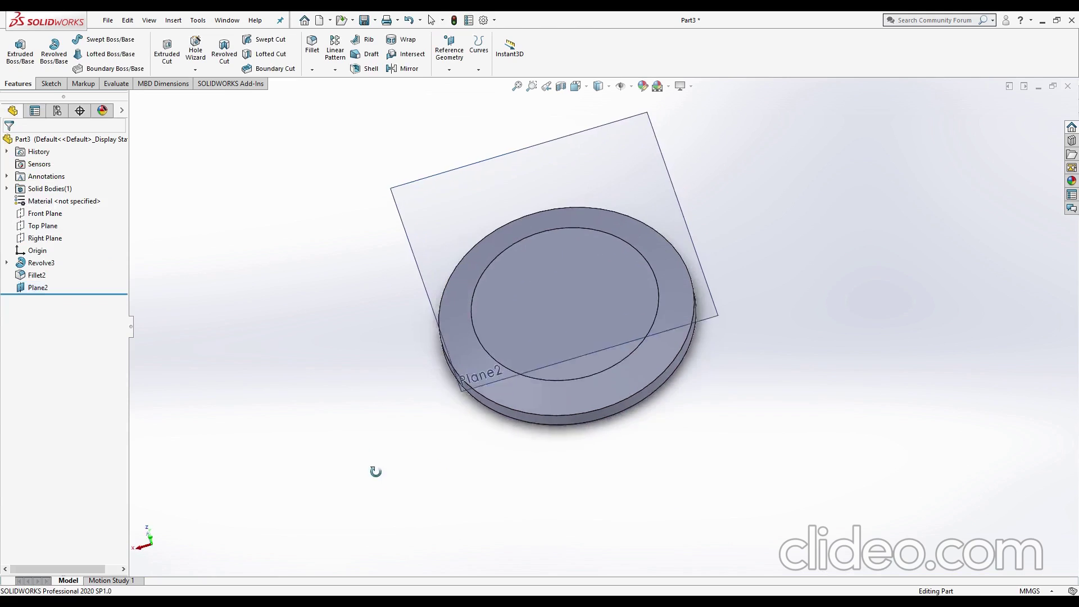
pyautogui.click(664, 154)
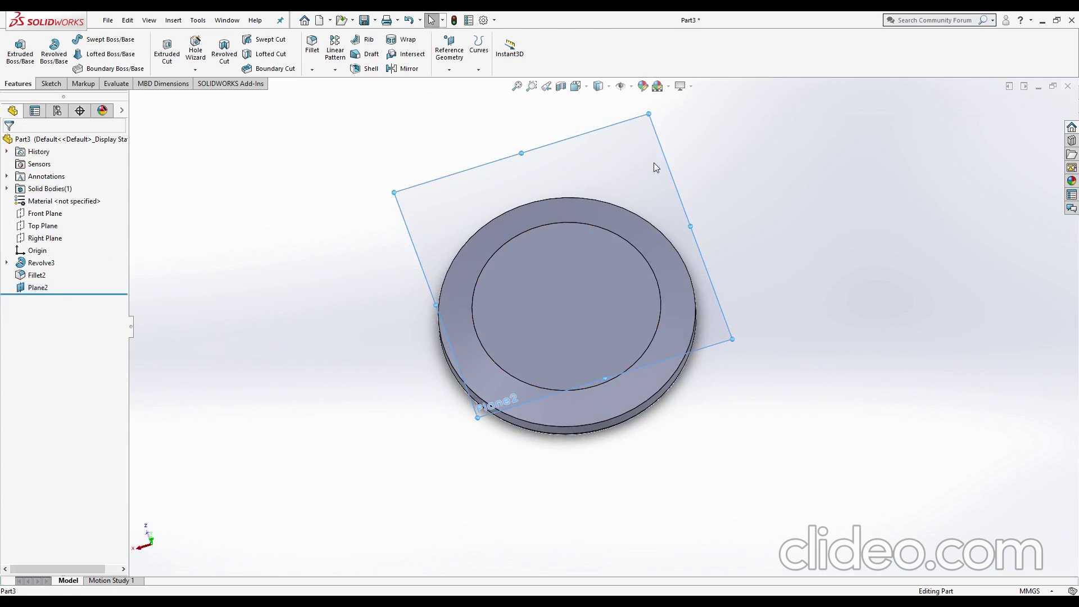
# - On Plane2, sketch a six-sided polygon centred on the origin
pyautogui.click(677, 151)
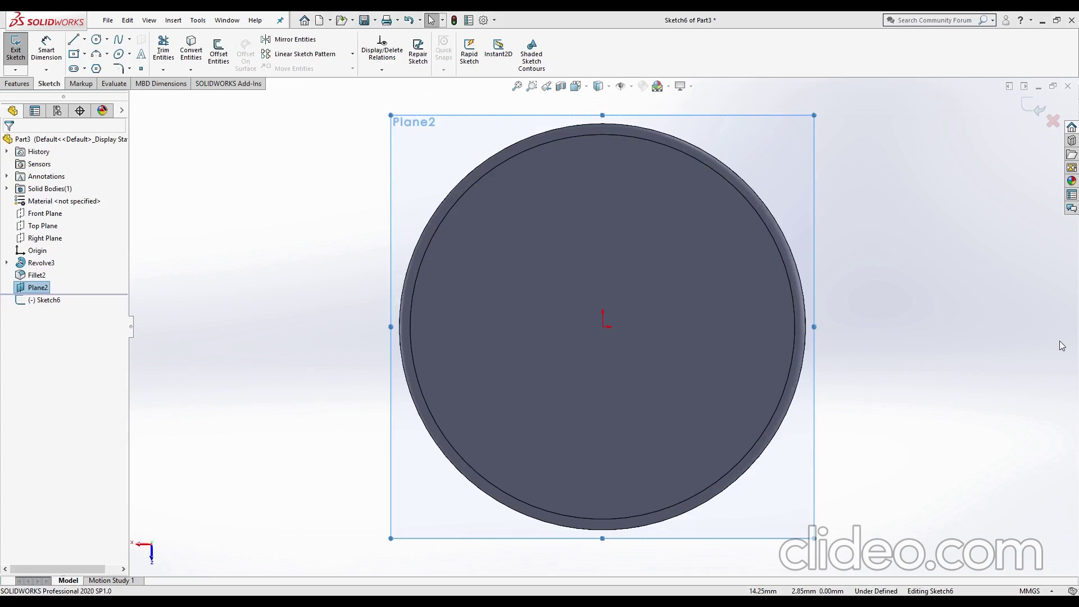
pyautogui.hotkey('ctrl', '8')
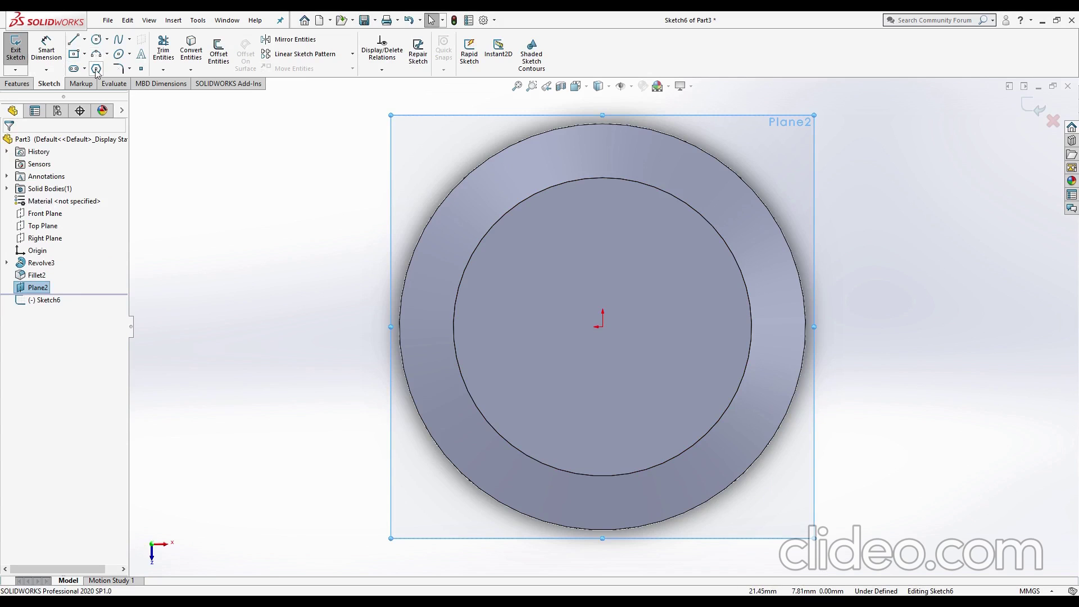
pyautogui.click(97, 69)
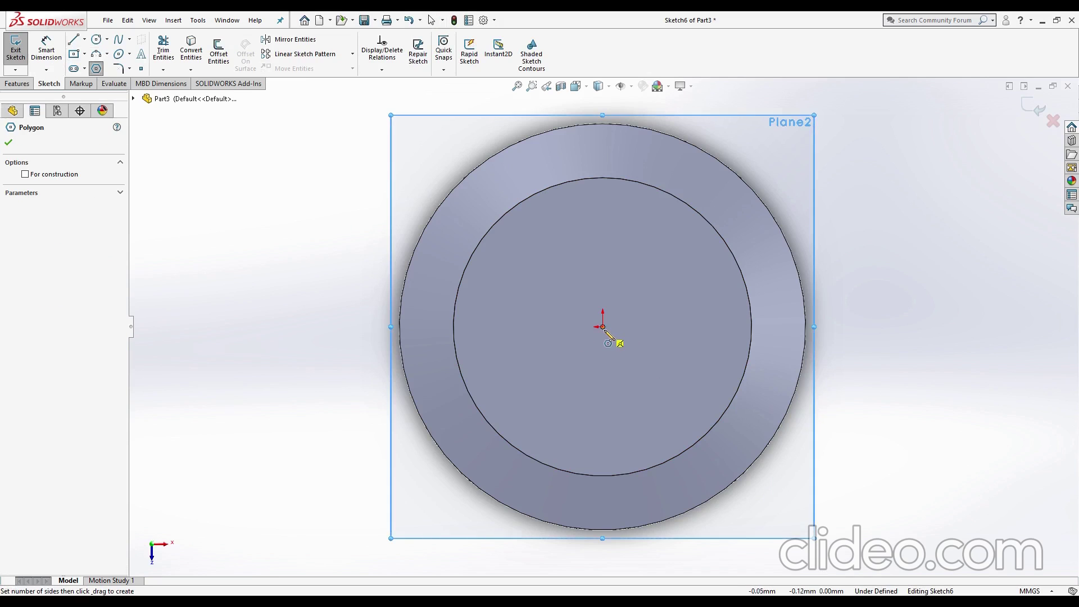
pyautogui.moveTo(603, 327); pyautogui.dragTo(599, 480)
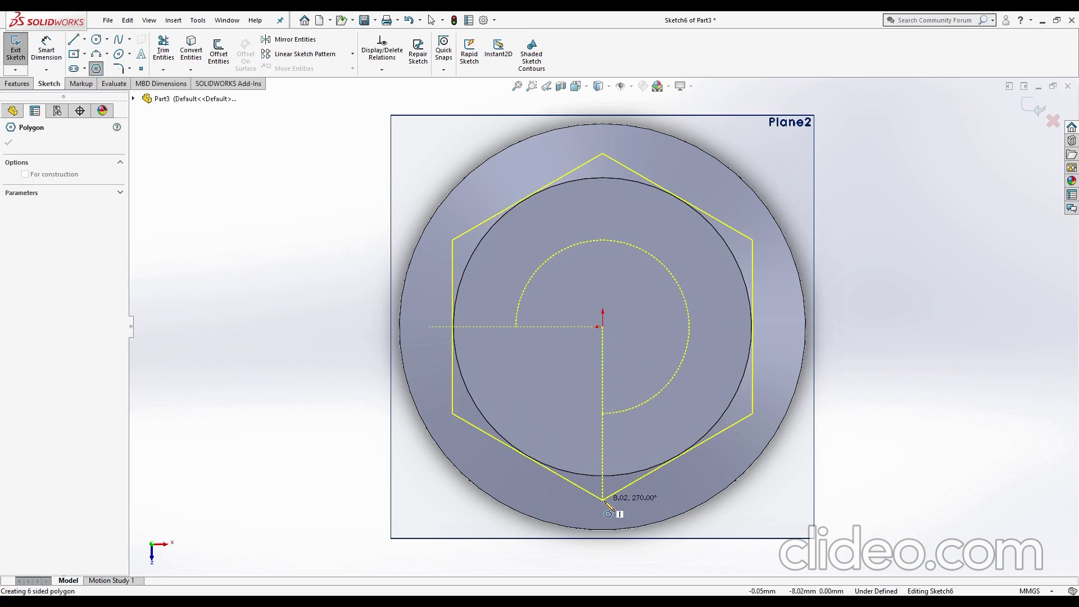
pyautogui.click(605, 500)
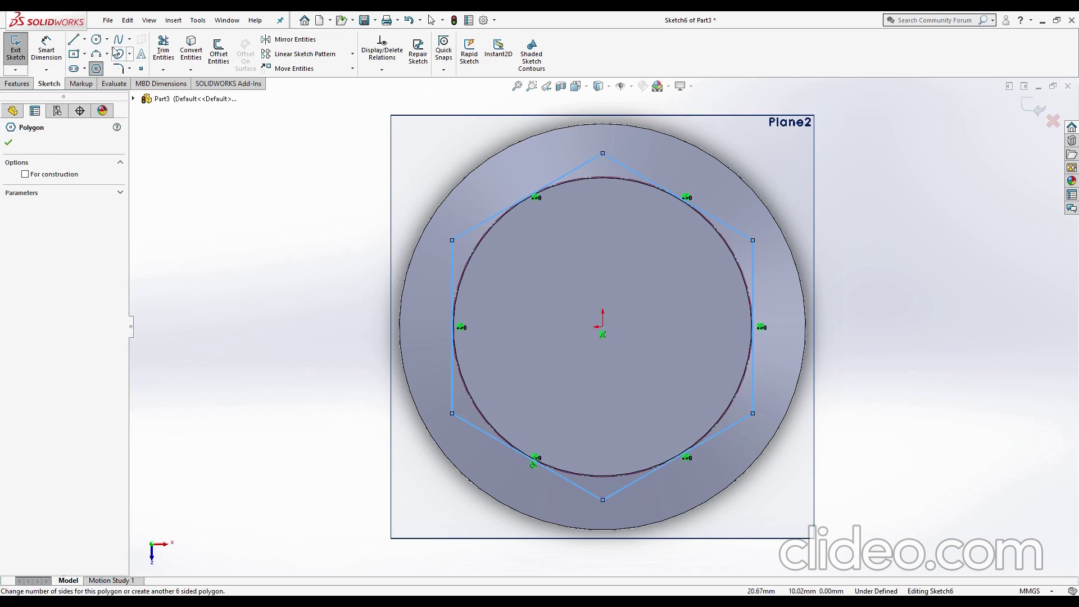
# - Dimension the hexagon 13.85 mm across the flats
pyautogui.click(45, 49)
pyautogui.click(453, 279)
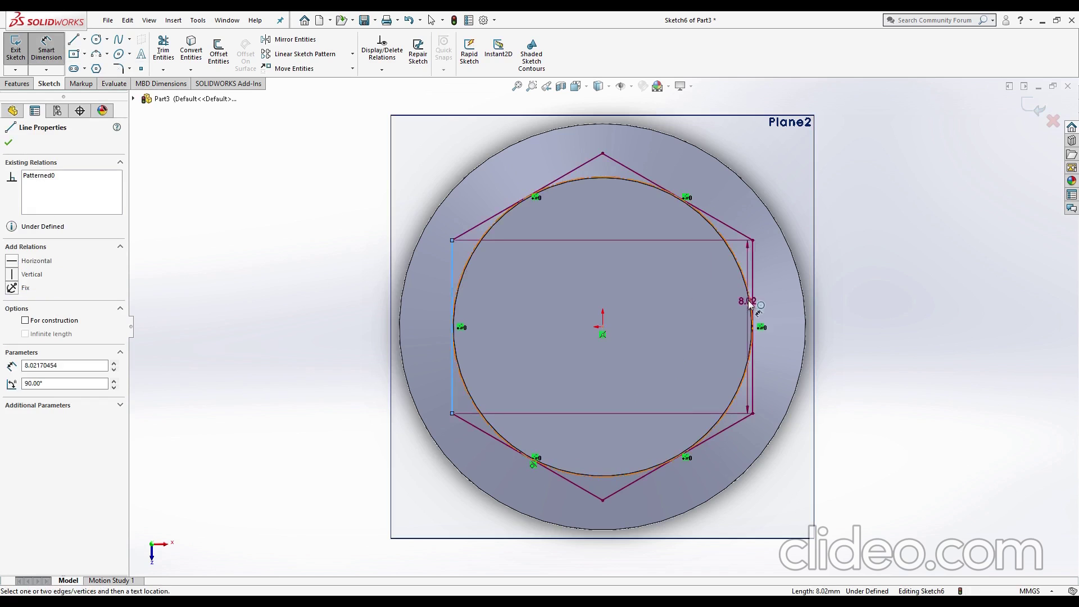
pyautogui.click(754, 292)
pyautogui.click(619, 367)
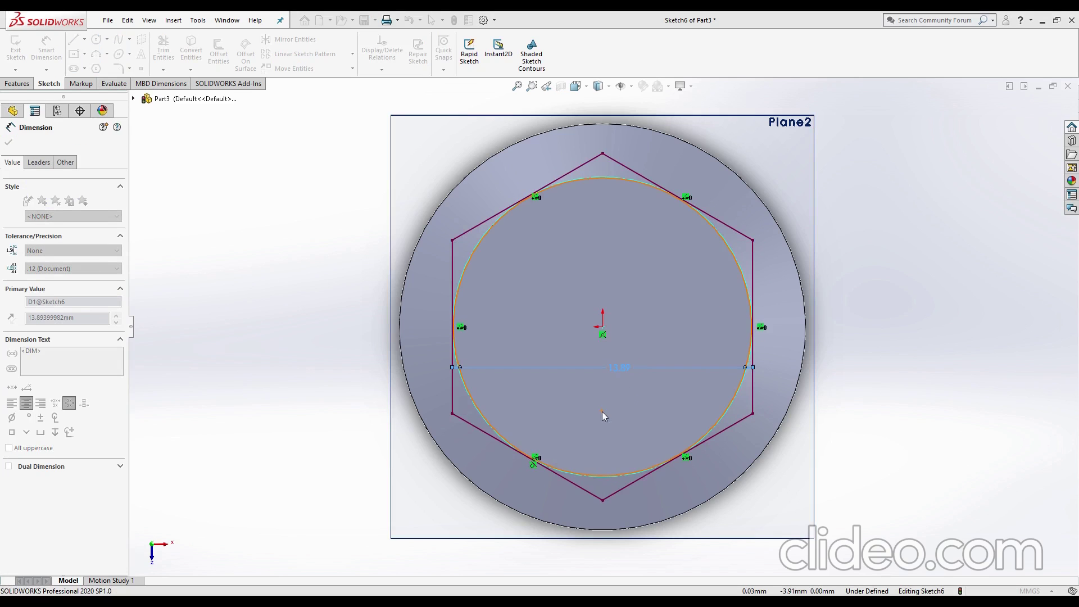
pyautogui.press('Return')
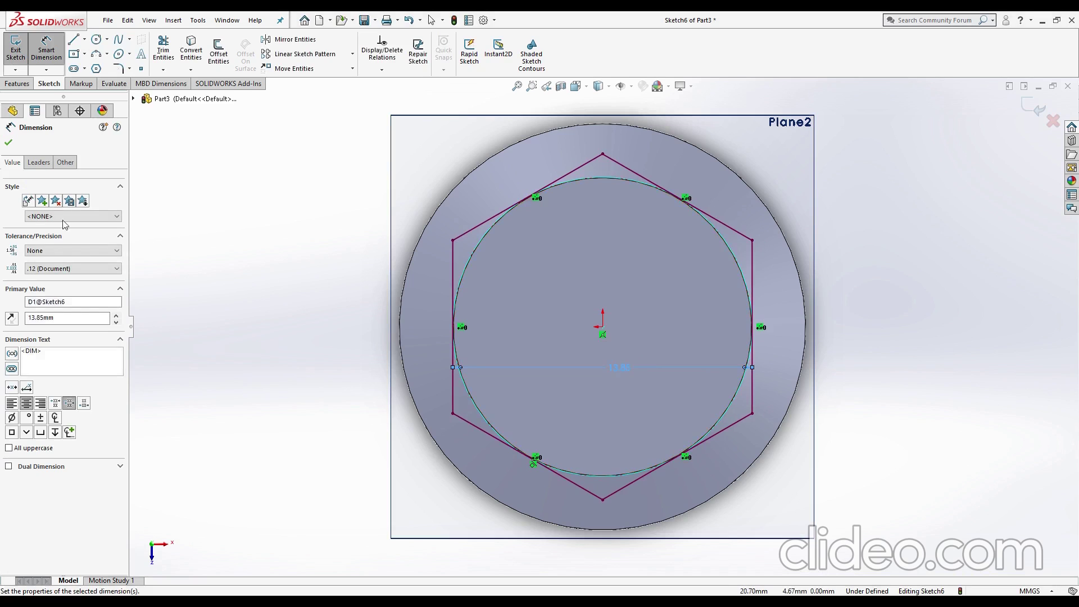
pyautogui.click(9, 144)
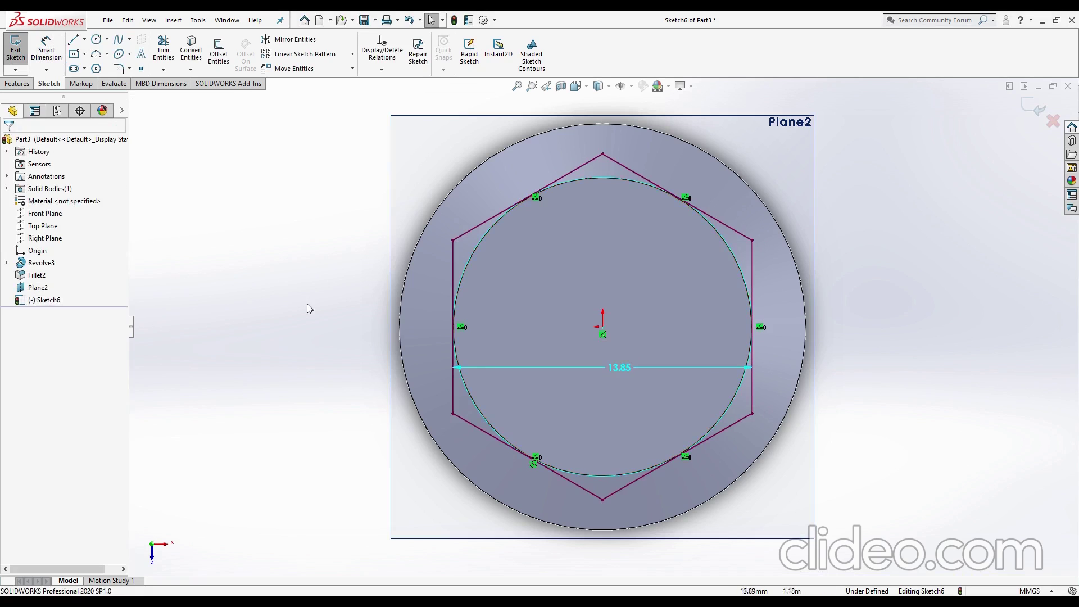
# - Extrude the hexagon sketch Up To Next to form the hex head on the disc
pyautogui.click(1037, 116)
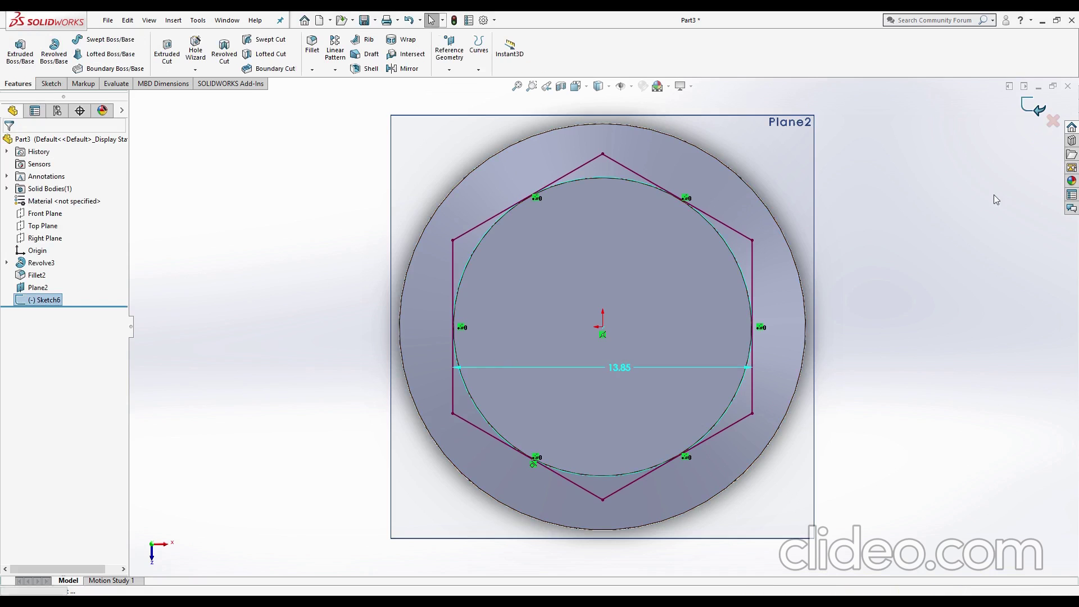
pyautogui.moveTo(859, 471); pyautogui.dragTo(842, 337, button='middle')
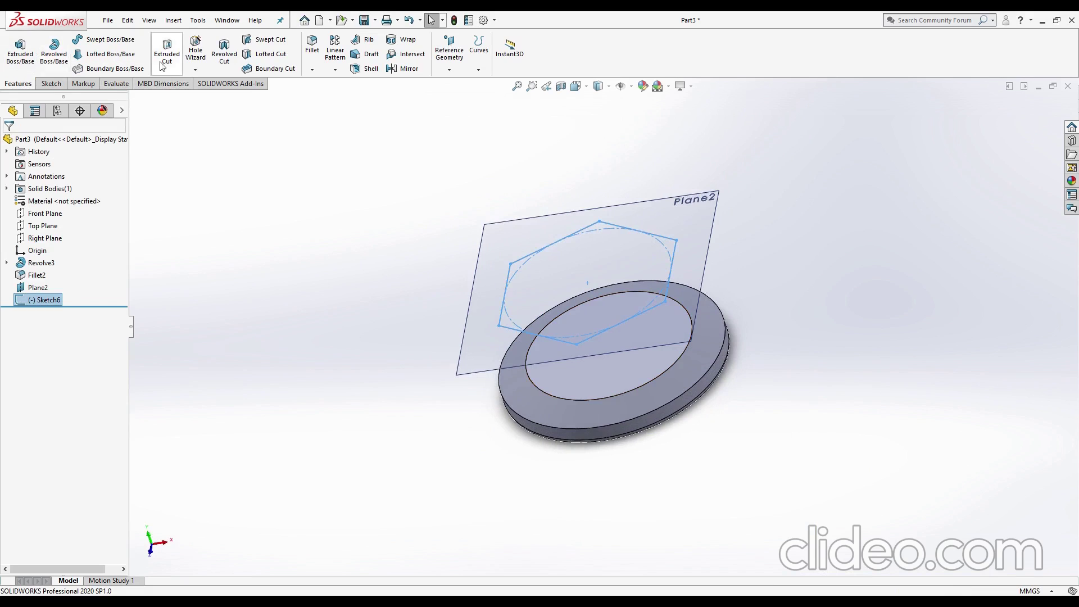
pyautogui.click(20, 49)
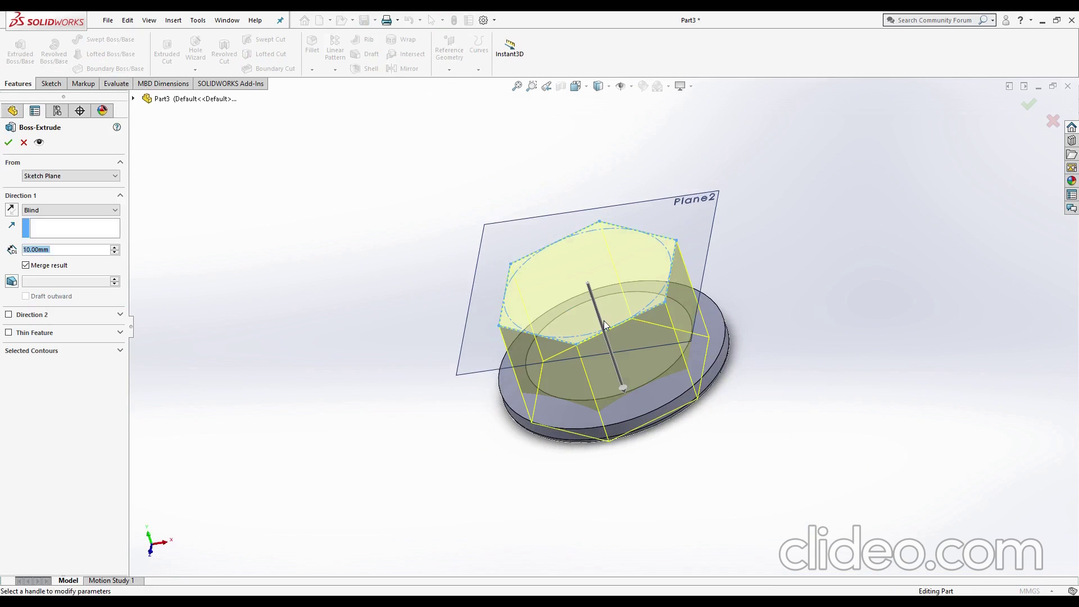
pyautogui.click(56, 211)
pyautogui.click(56, 237)
pyautogui.click(9, 143)
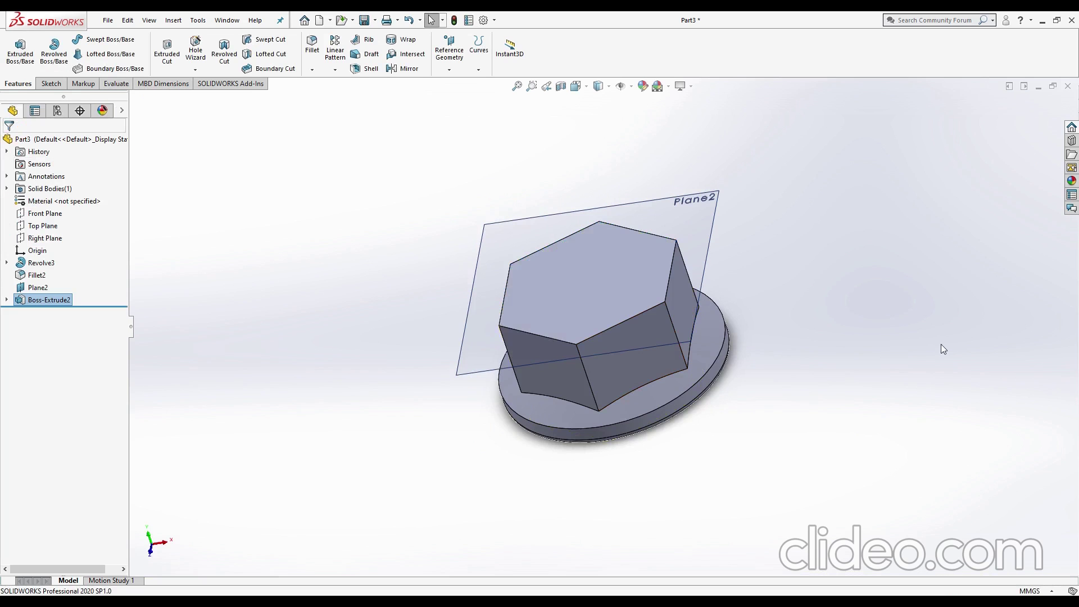
# - Hide Plane2 and select the Right Plane
pyautogui.click(37, 287)
pyautogui.click(70, 273)
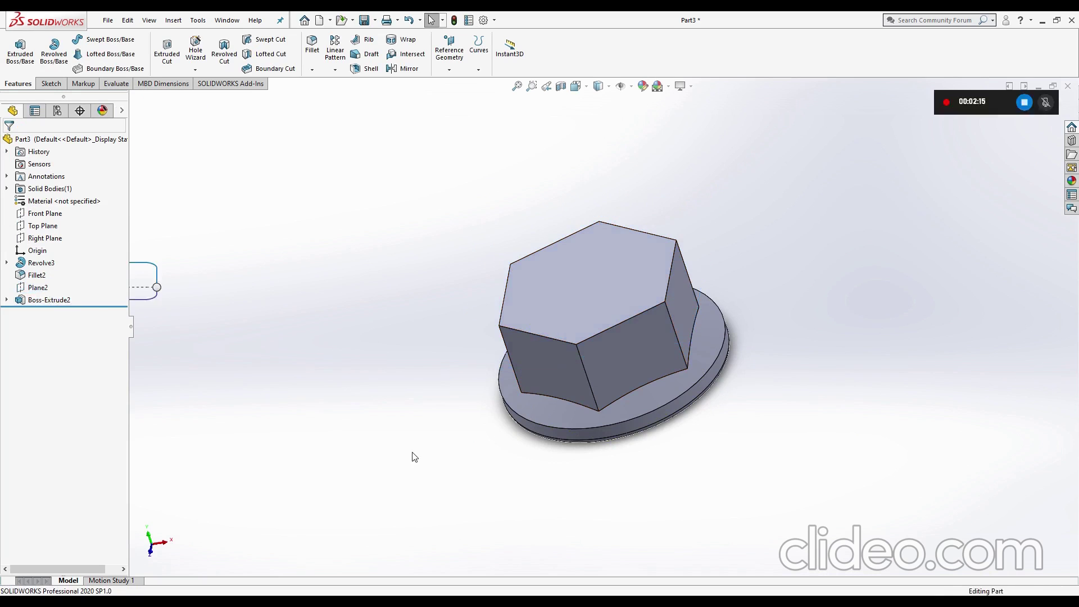
pyautogui.moveTo(412, 455)
pyautogui.mouseDown(button='middle')
pyautogui.moveTo(344, 436)
pyautogui.moveTo(432, 474)
pyautogui.mouseUp(button='middle')
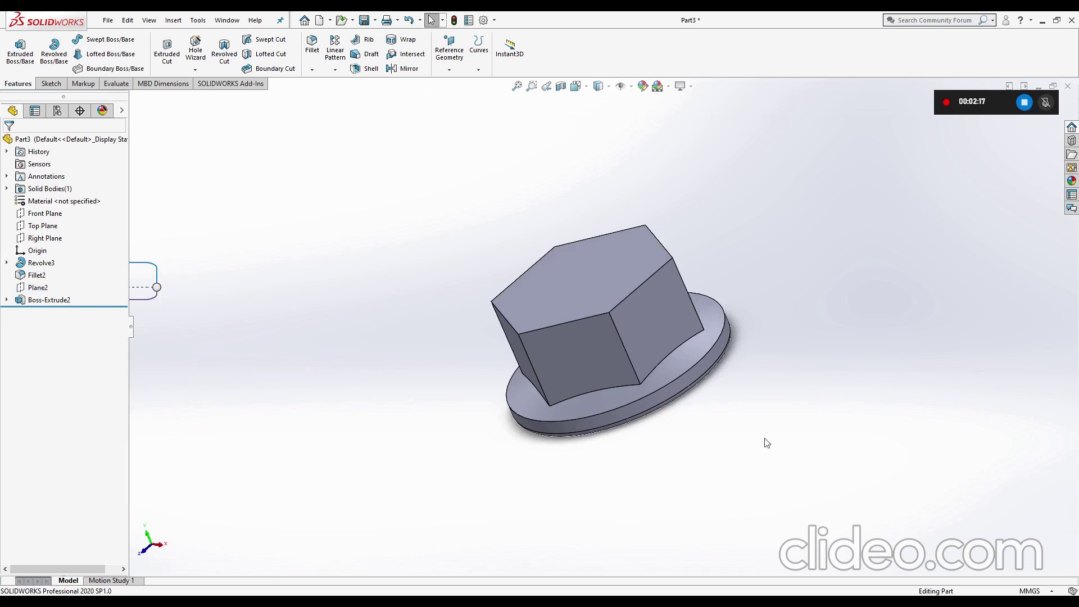
pyautogui.moveTo(821, 465); pyautogui.dragTo(824, 427, button='middle')
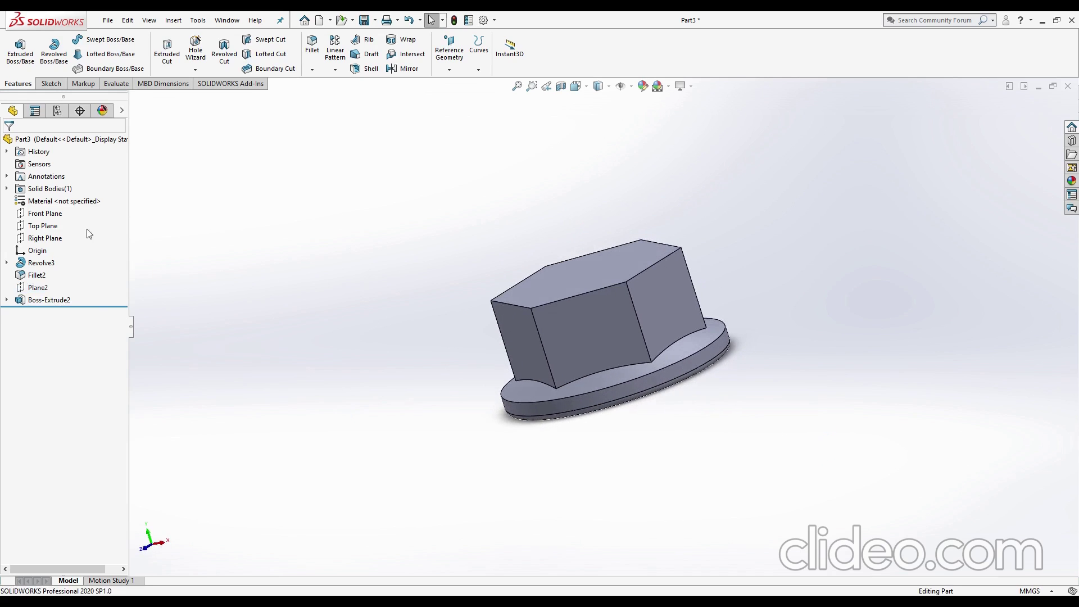
pyautogui.click(56, 226)
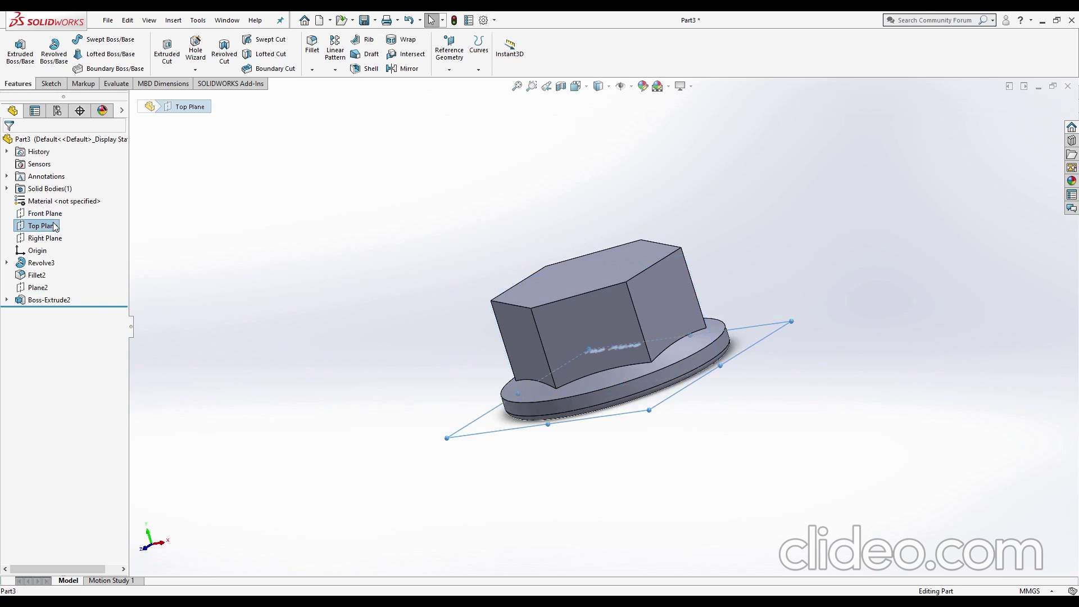
pyautogui.click(50, 241)
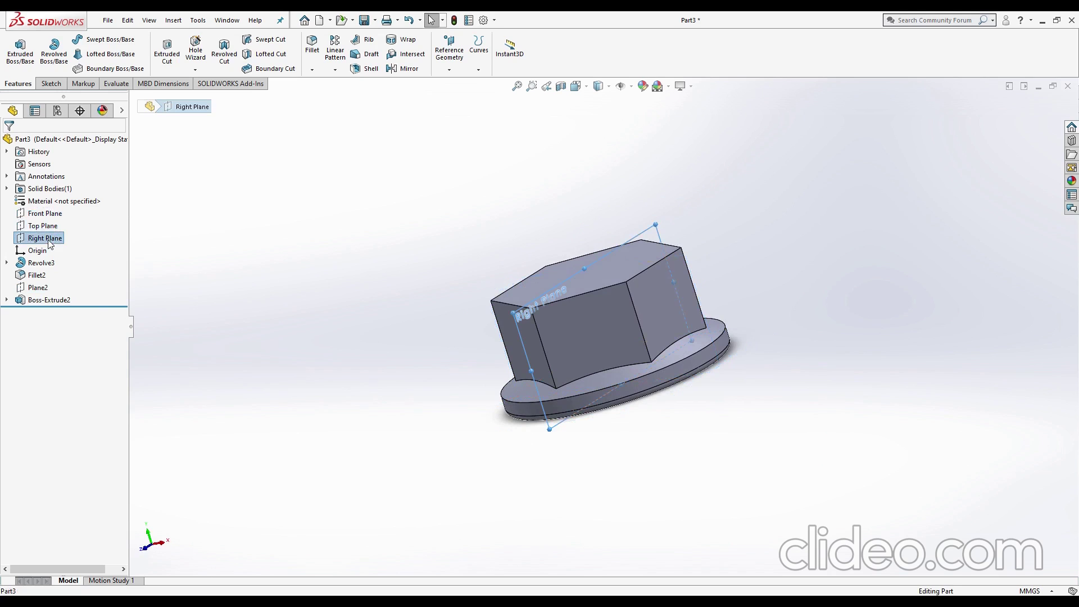
# - On the Right Plane, draw a closed right triangle at the hex head's top corner
pyautogui.click(54, 229)
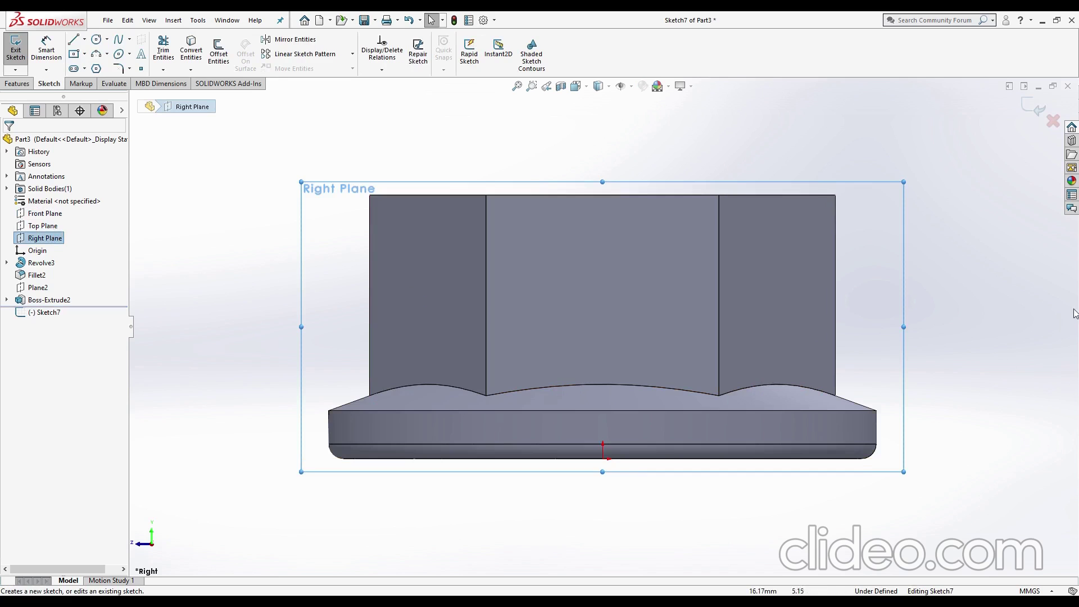
pyautogui.click(956, 295)
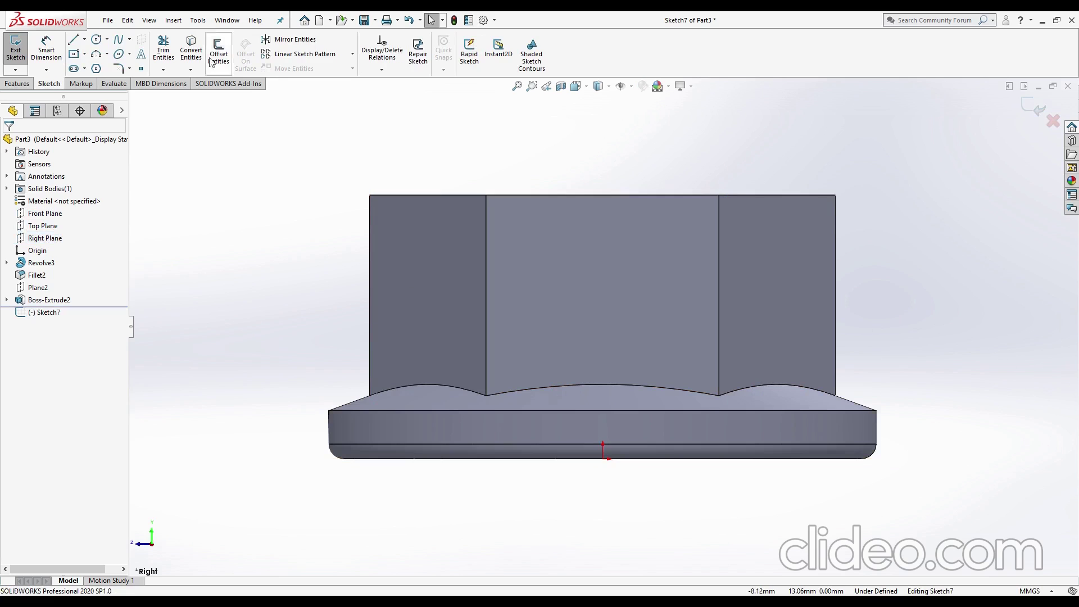
pyautogui.click(76, 43)
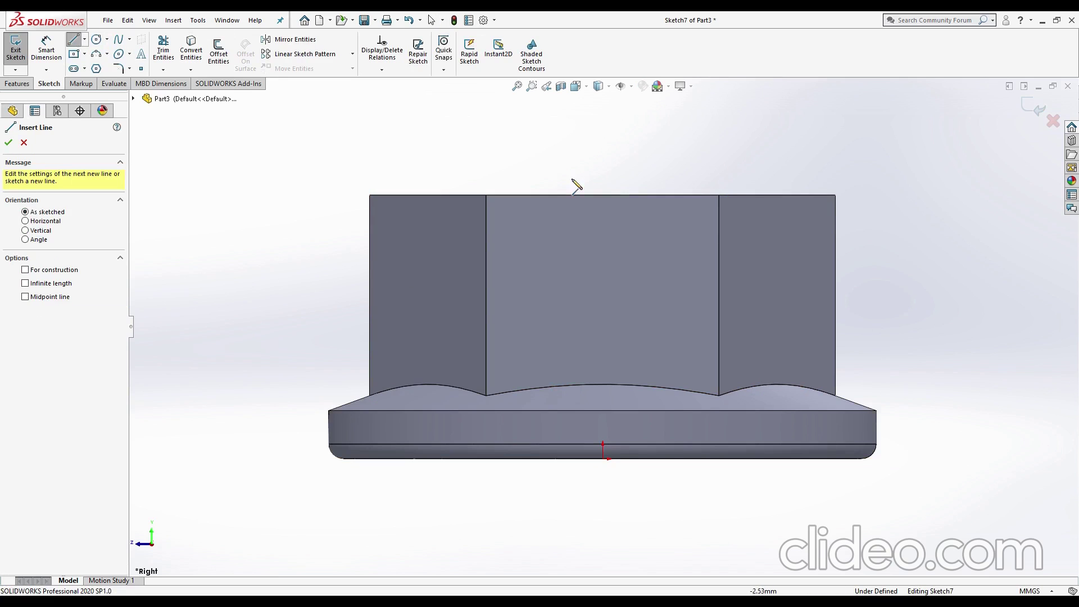
pyautogui.click(740, 196)
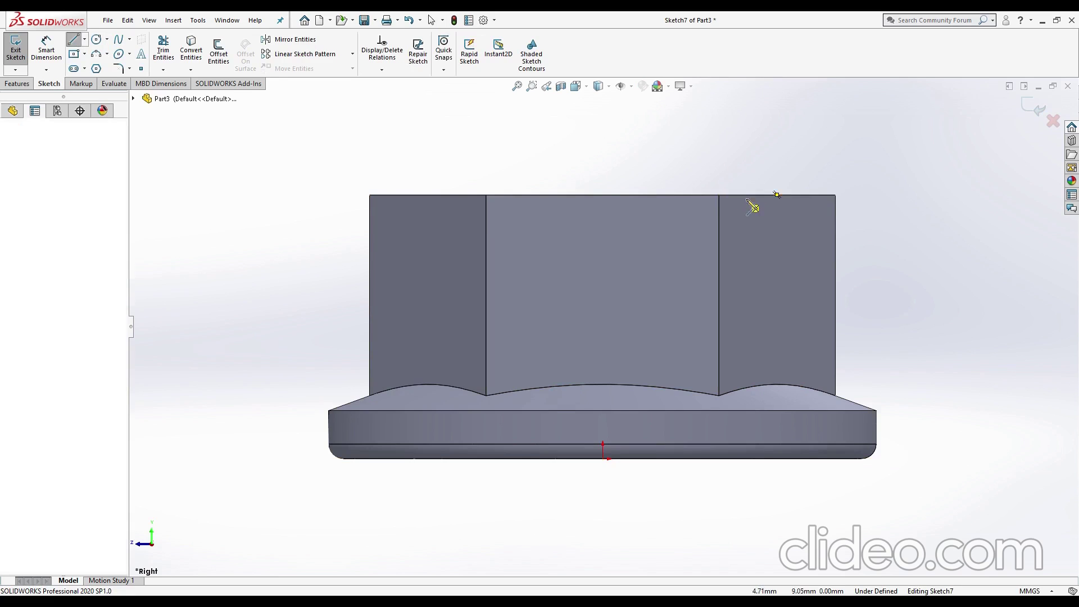
pyautogui.click(859, 244)
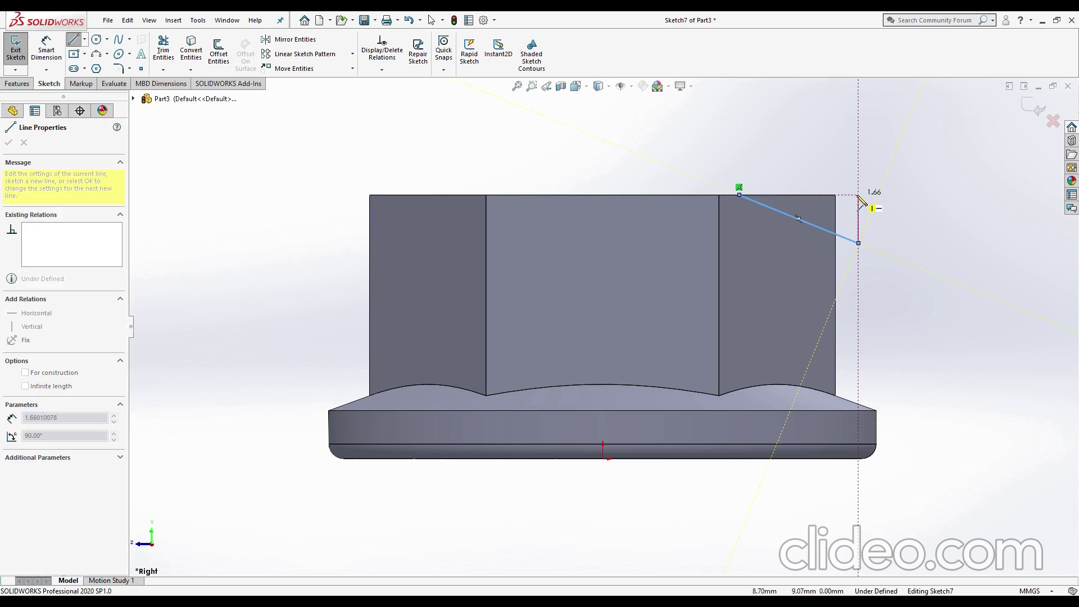
pyautogui.click(859, 195)
pyautogui.click(740, 195)
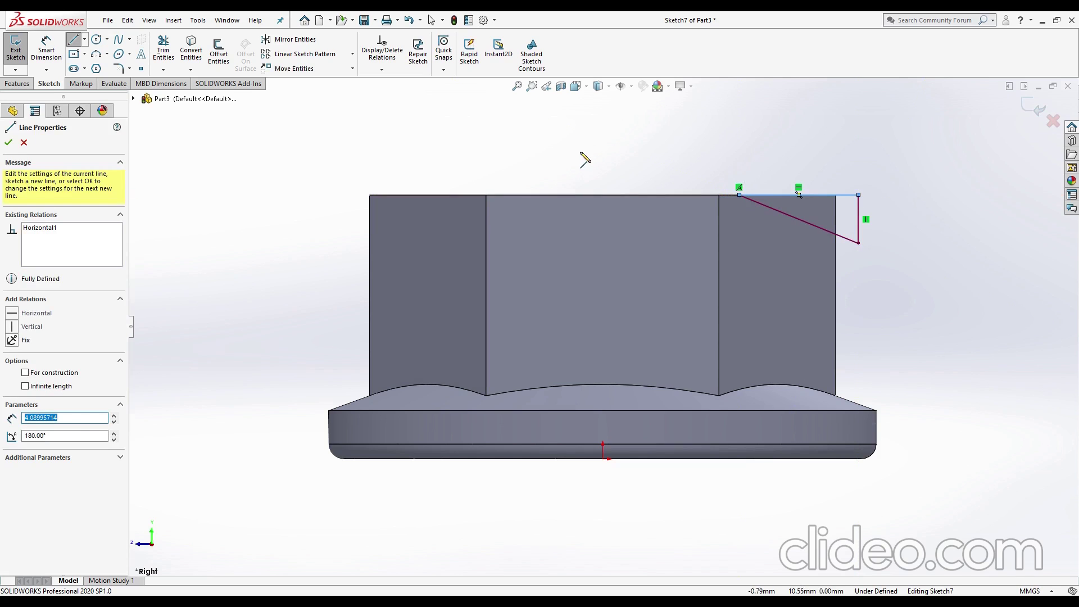
pyautogui.press('Escape')
# - Dimension the triangle corner 6.80 mm from the origin, correcting an initial 6.9
pyautogui.click(46, 48)
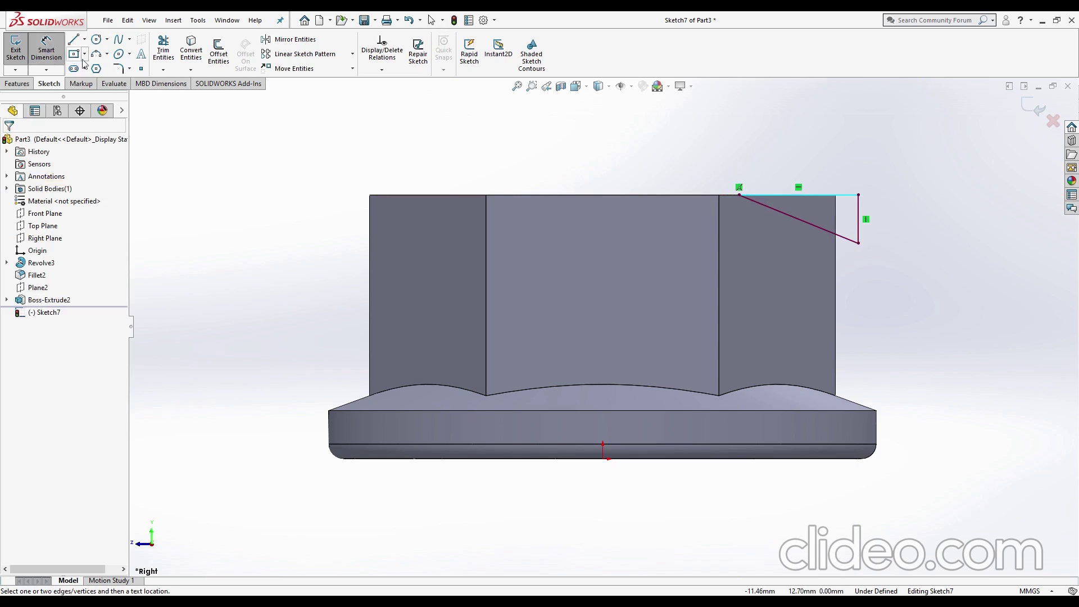
pyautogui.click(603, 460)
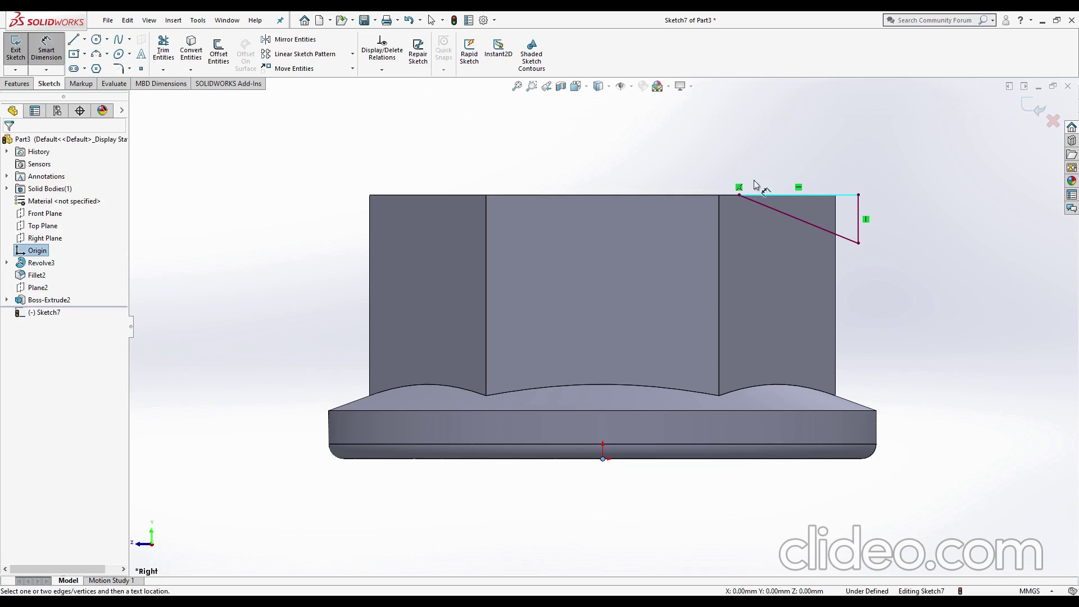
pyautogui.click(740, 195)
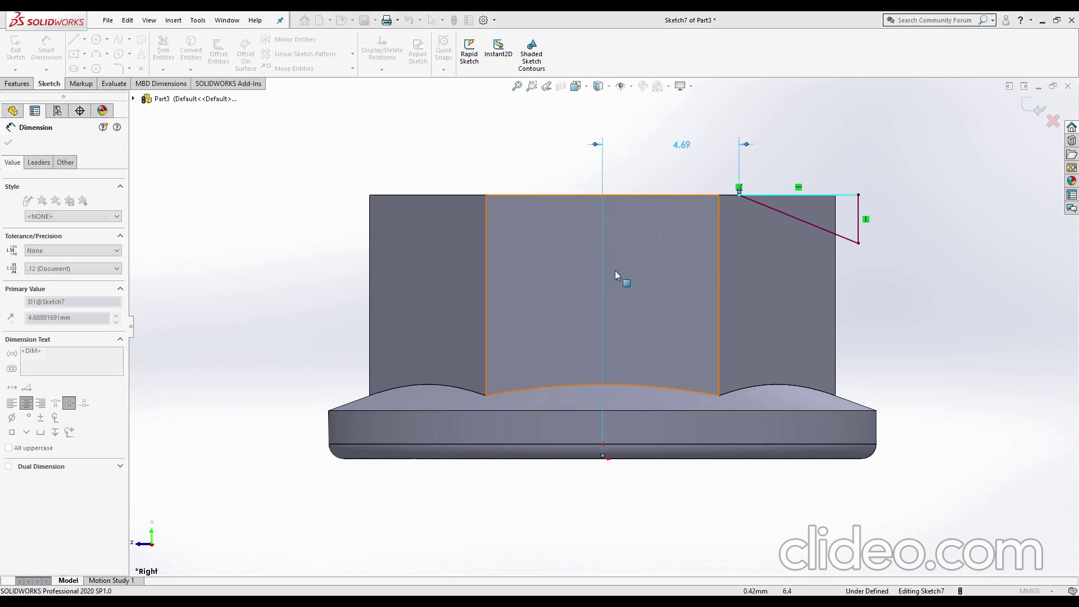
pyautogui.press('Escape')
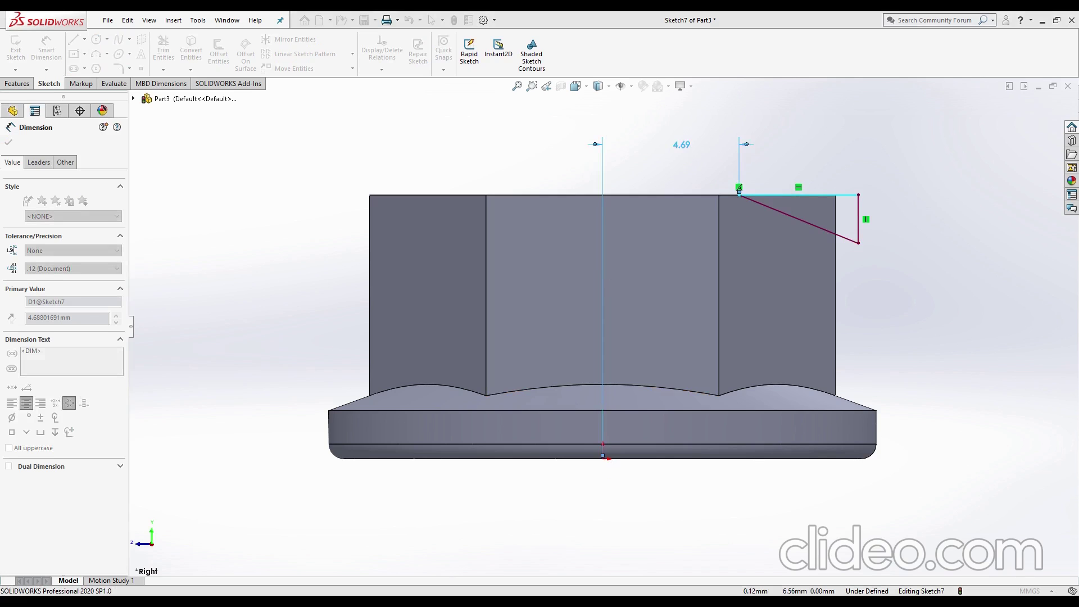
pyautogui.write('6.9')
pyautogui.press('Return')
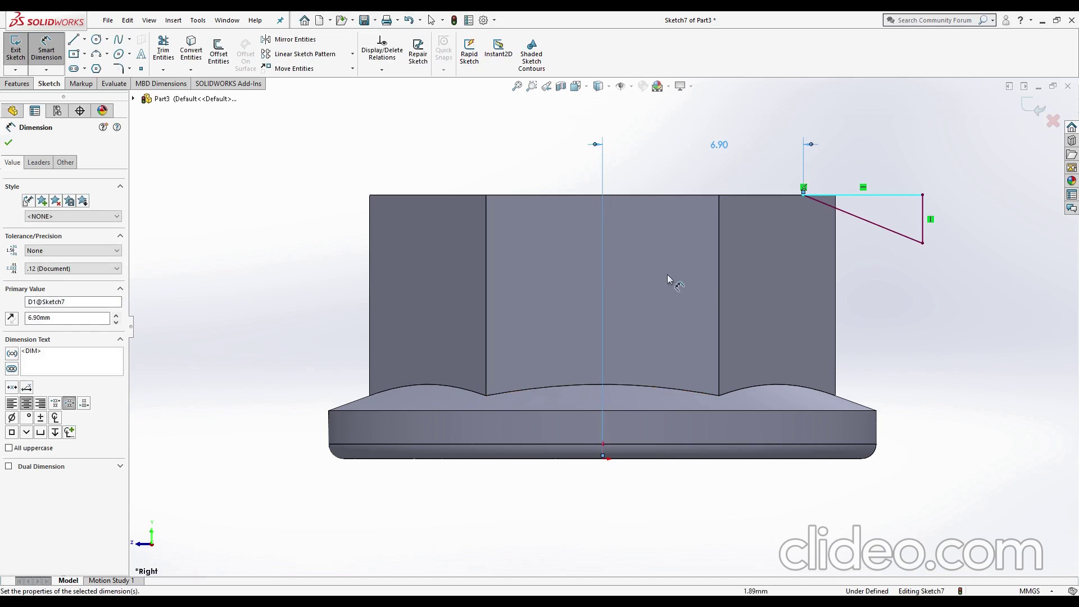
pyautogui.doubleClick(728, 155)
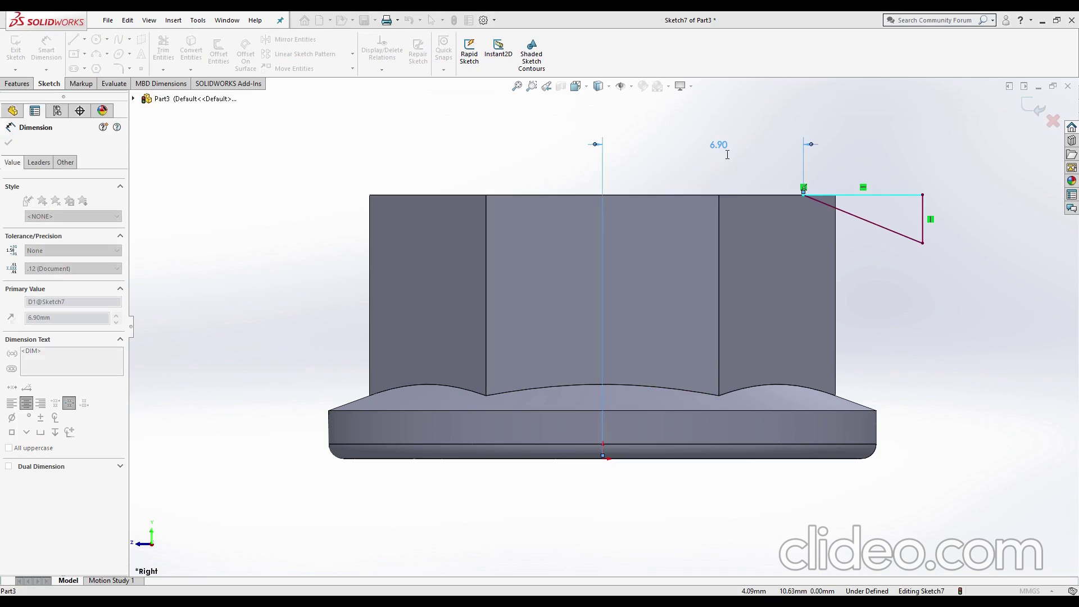
pyautogui.write('6.8')
pyautogui.press('Return')
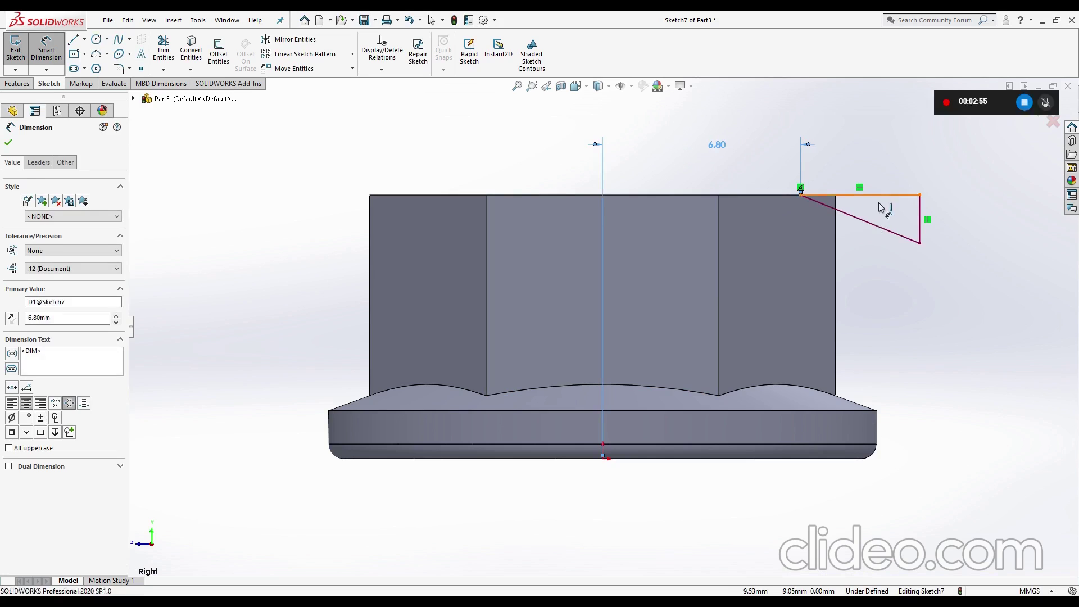
# - Set the slanted edge to 30° from the top edge and exit the sketch
pyautogui.click(872, 224)
pyautogui.click(888, 196)
pyautogui.click(966, 227)
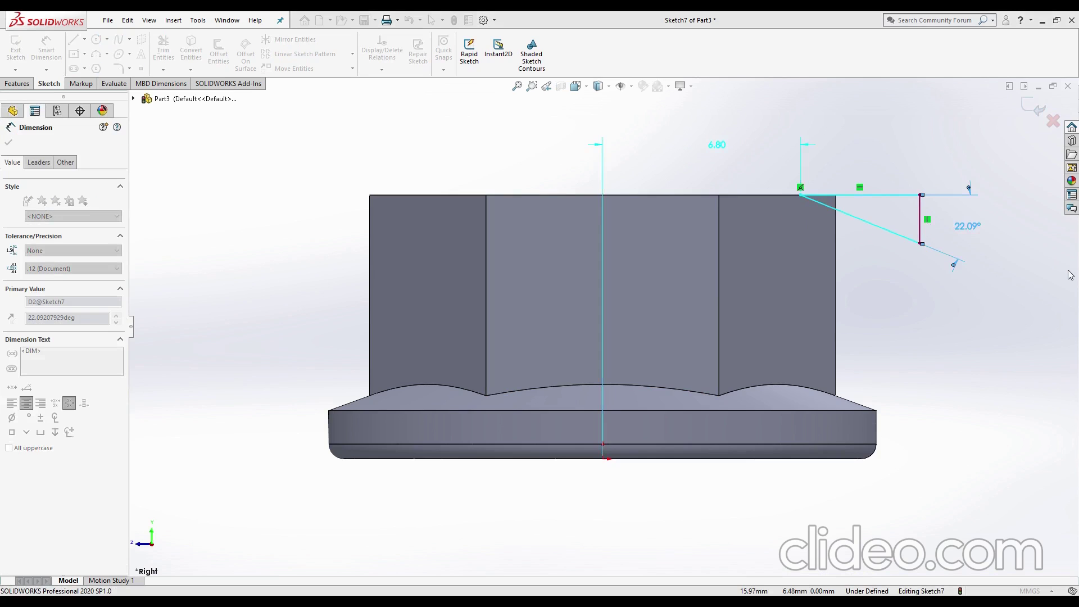
pyautogui.write('30')
pyautogui.press('Return')
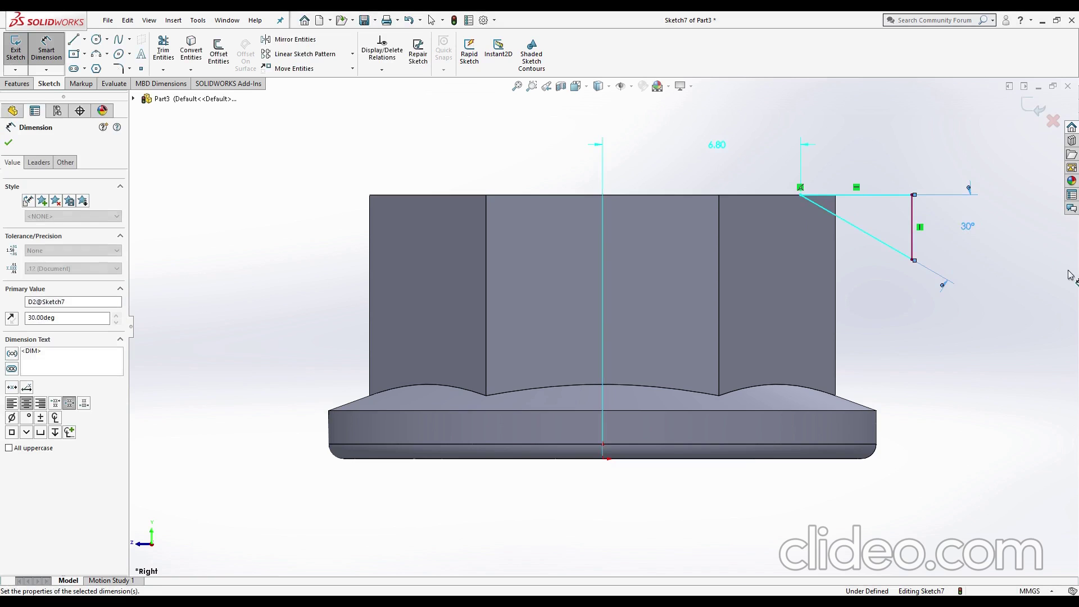
pyautogui.click(10, 144)
pyautogui.press('z')
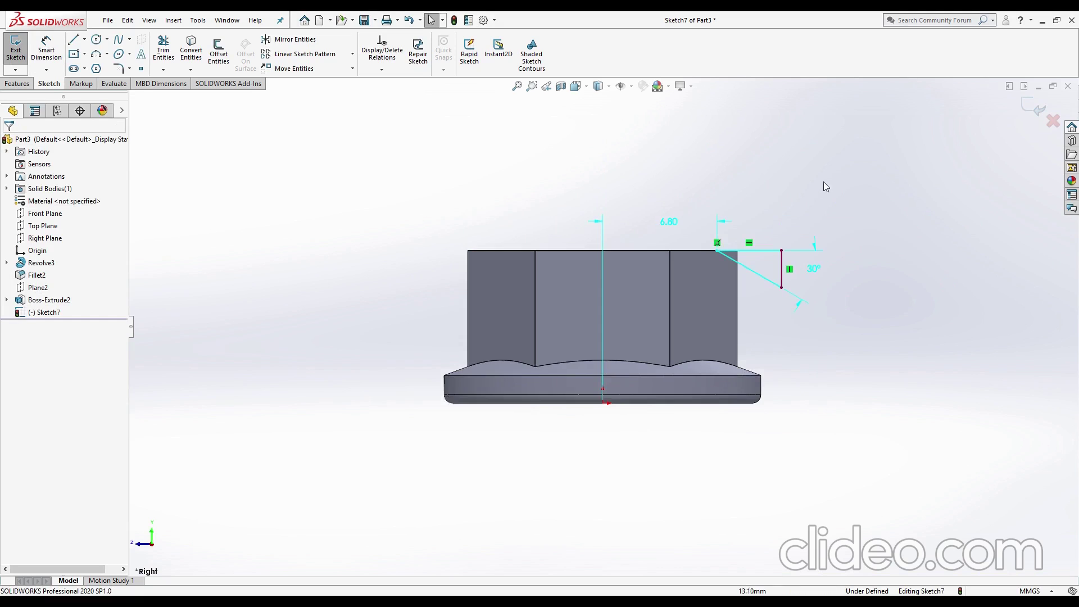
pyautogui.moveTo(824, 181); pyautogui.dragTo(876, 202, button='middle')
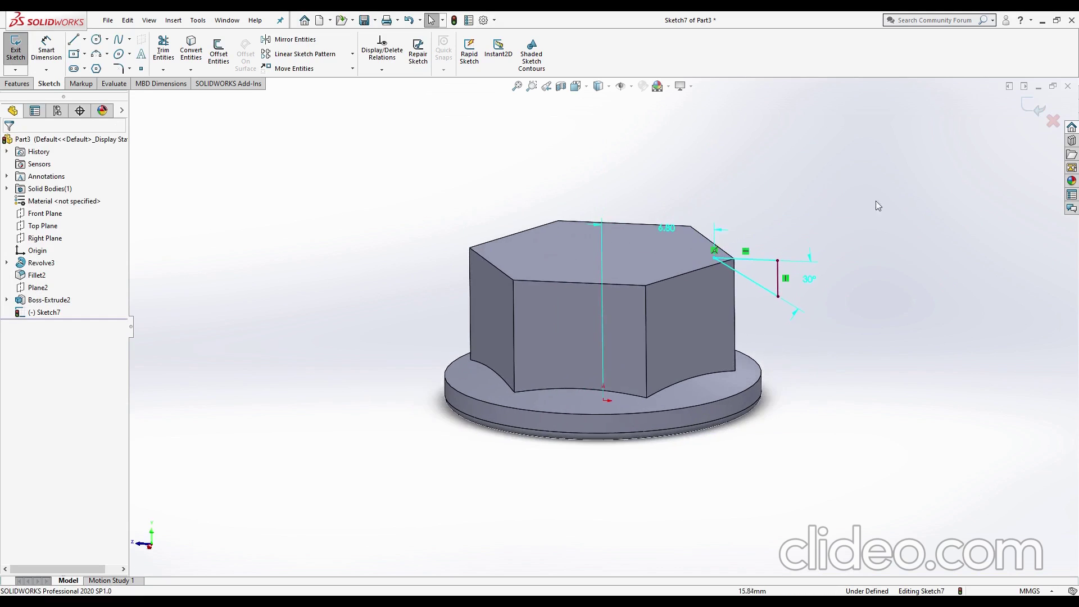
pyautogui.click(1036, 112)
pyautogui.moveTo(917, 224); pyautogui.dragTo(925, 248, button='middle')
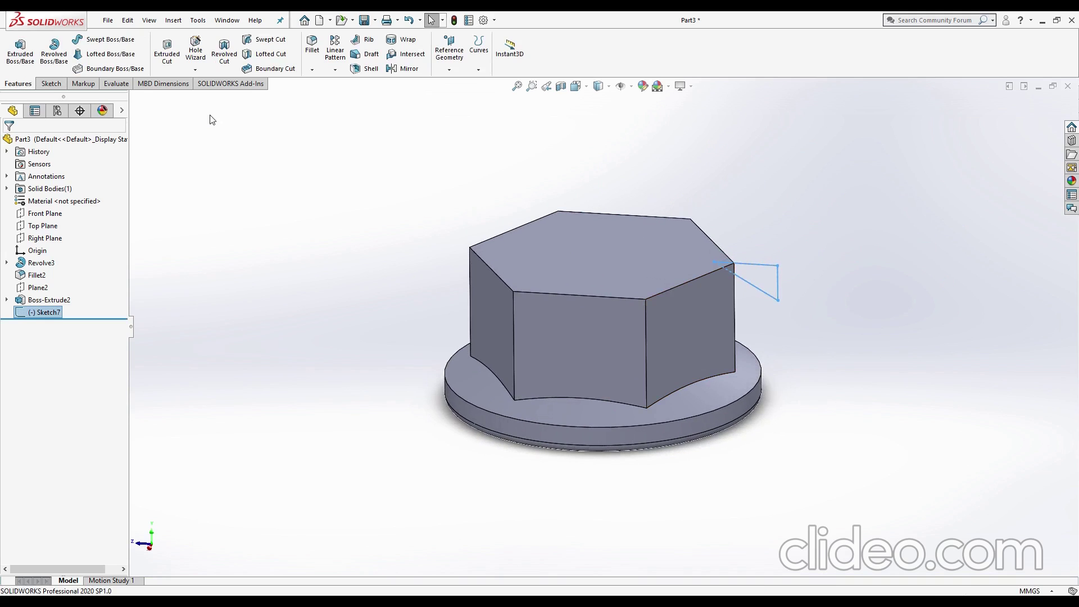
# - Create reference axis Axis1 from the flange's cylindrical face
pyautogui.click(449, 69)
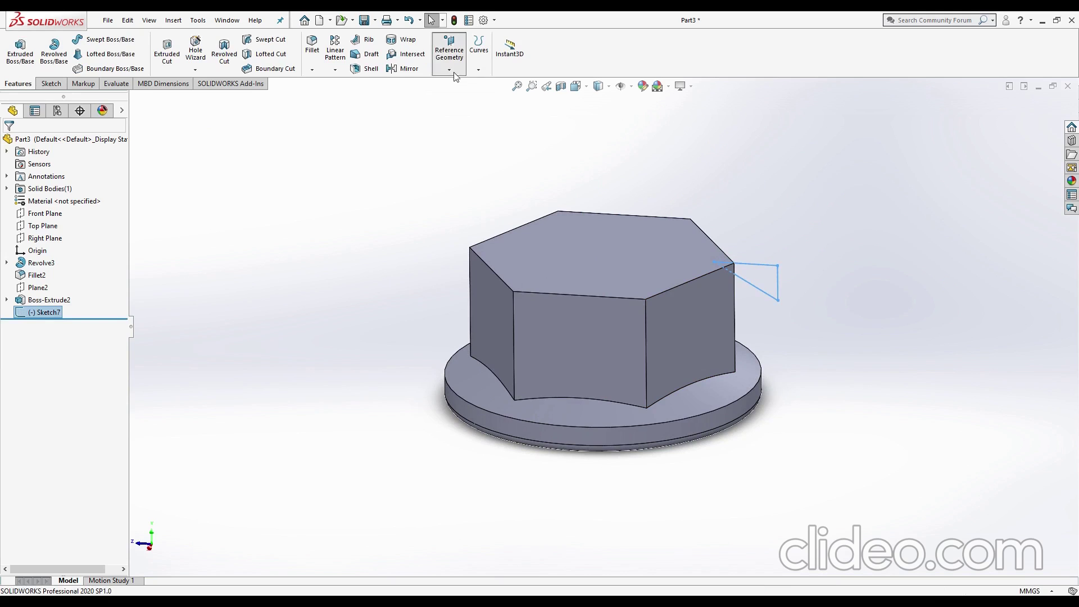
pyautogui.click(453, 101)
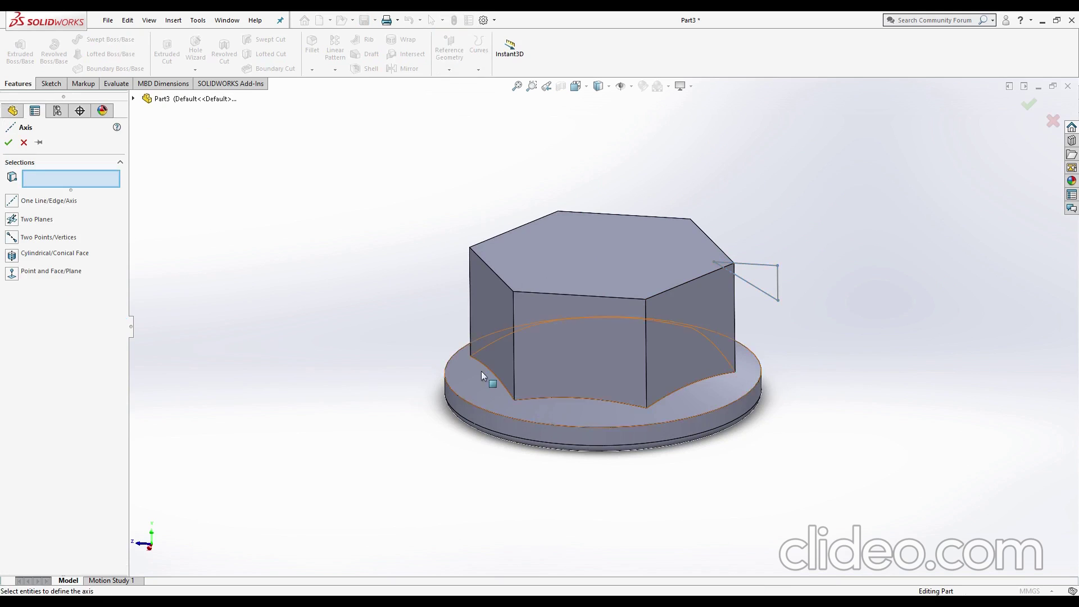
pyautogui.click(572, 445)
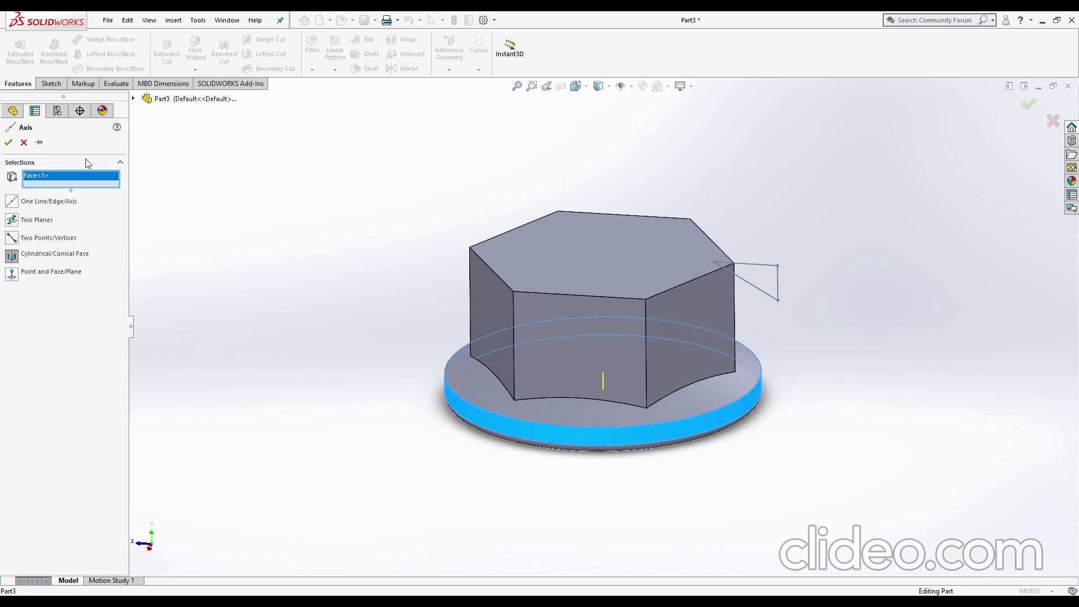
pyautogui.click(8, 142)
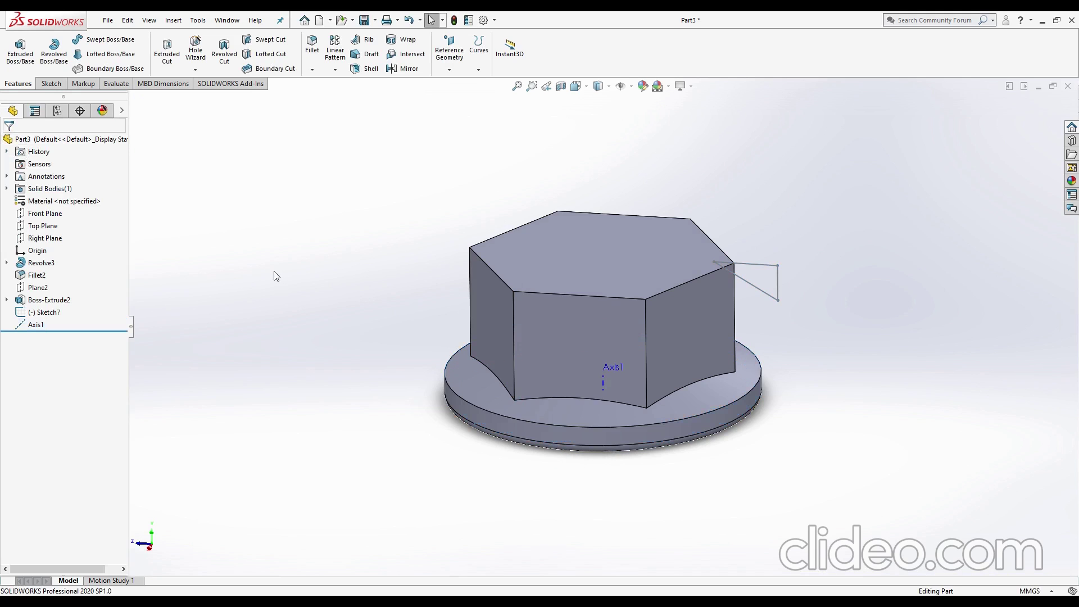
pyautogui.moveTo(504, 339); pyautogui.dragTo(506, 366, button='middle')
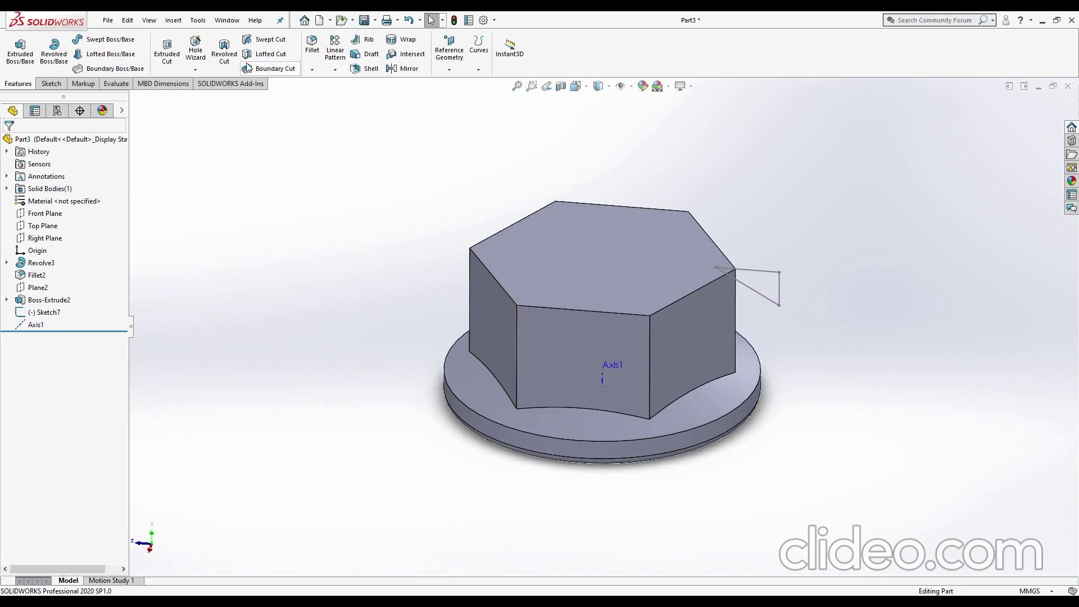
# - Revolve-cut Sketch7's triangle 360° around Axis1 to chamfer the hex head's top corners
pyautogui.click(224, 65)
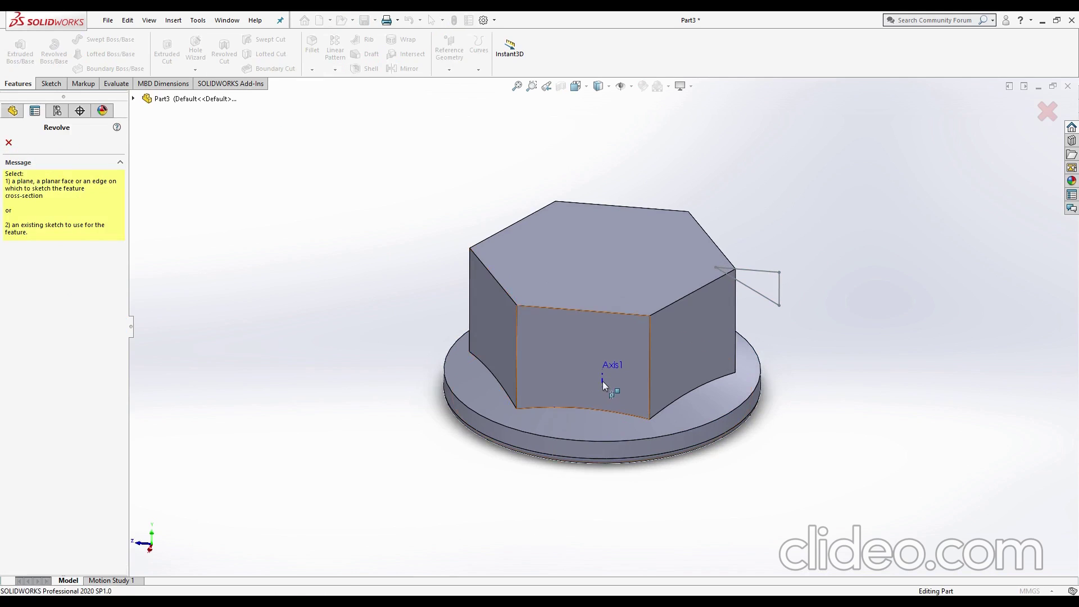
pyautogui.click(135, 100)
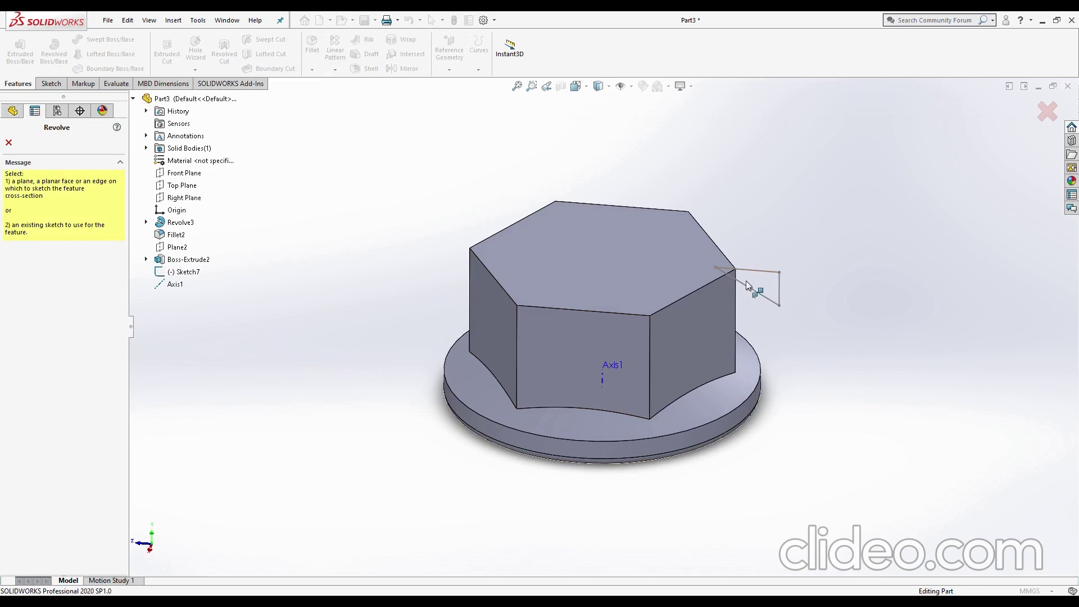
pyautogui.click(763, 279)
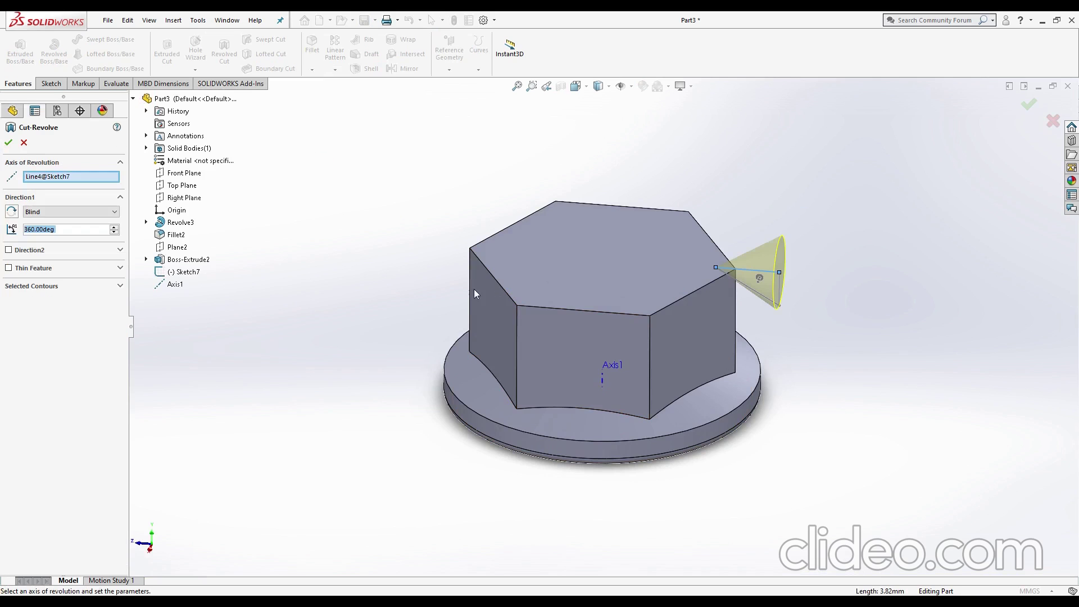
pyautogui.click(66, 177)
pyautogui.click(601, 379)
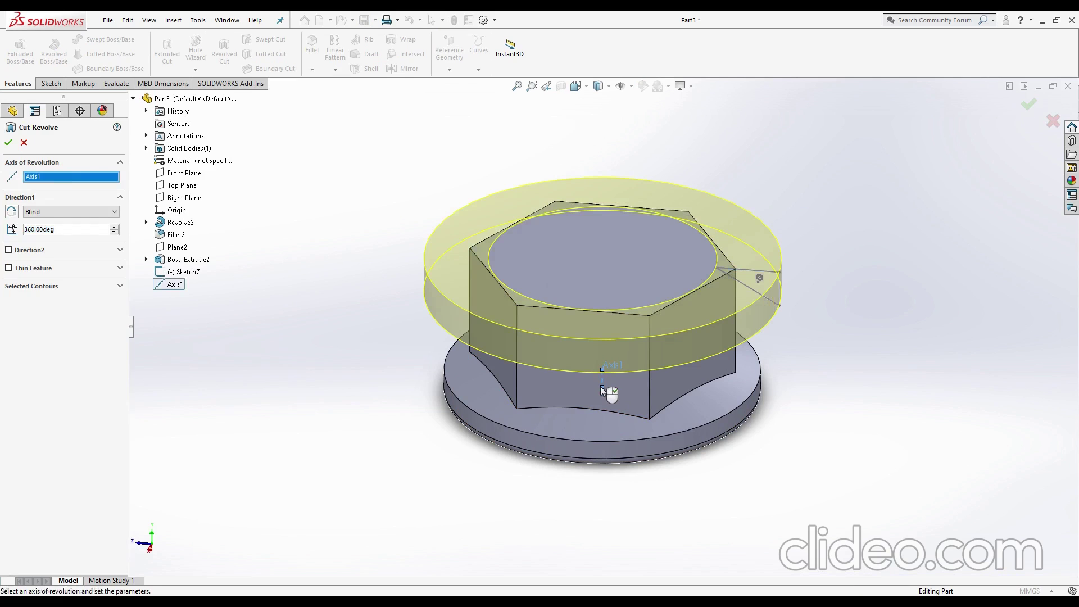
pyautogui.click(8, 142)
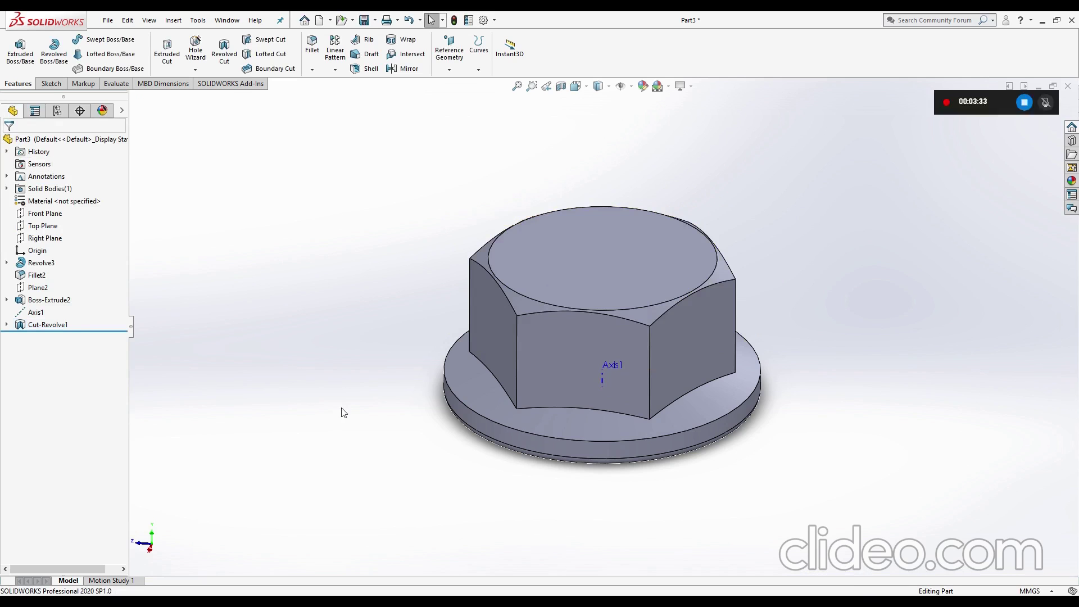
# - Hide Axis1 and zoom out to view the whole chamfered hex head and flange
pyautogui.moveTo(342, 410)
pyautogui.mouseDown(button='middle')
pyautogui.moveTo(362, 306)
pyautogui.moveTo(366, 548)
pyautogui.moveTo(381, 505)
pyautogui.mouseUp(button='middle')
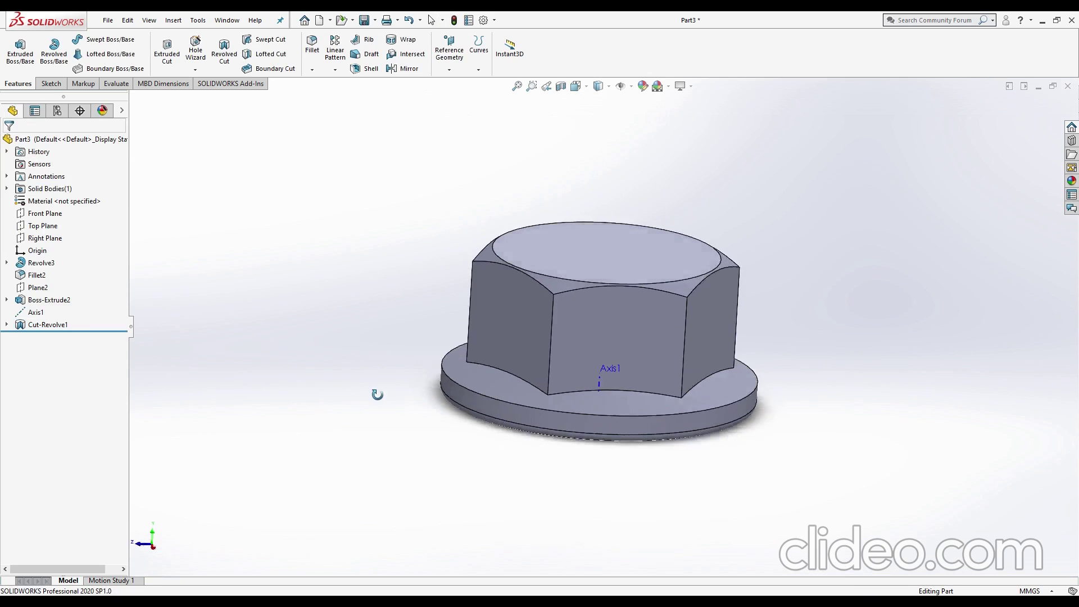
pyautogui.click(39, 313)
pyautogui.click(65, 299)
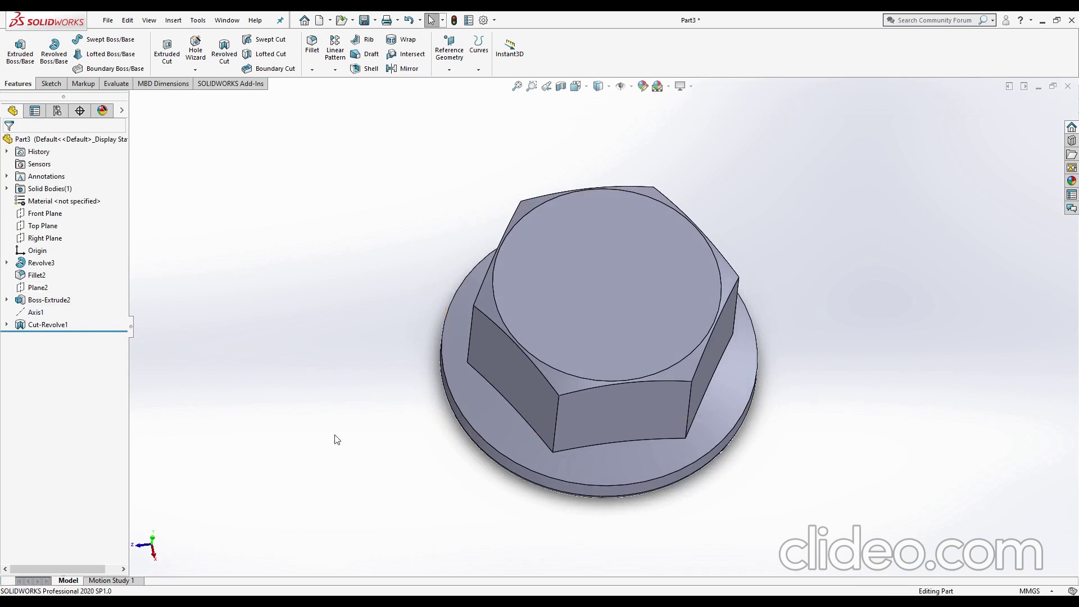
pyautogui.moveTo(337, 439); pyautogui.dragTo(308, 293, button='middle')
pyautogui.scroll(3, 314, 357)
pyautogui.scroll(3, 313, 357)
pyautogui.moveTo(492, 403)
pyautogui.mouseDown(button='middle')
pyautogui.moveTo(556, 453)
pyautogui.moveTo(499, 444)
pyautogui.moveTo(511, 494)
pyautogui.mouseUp(button='middle')
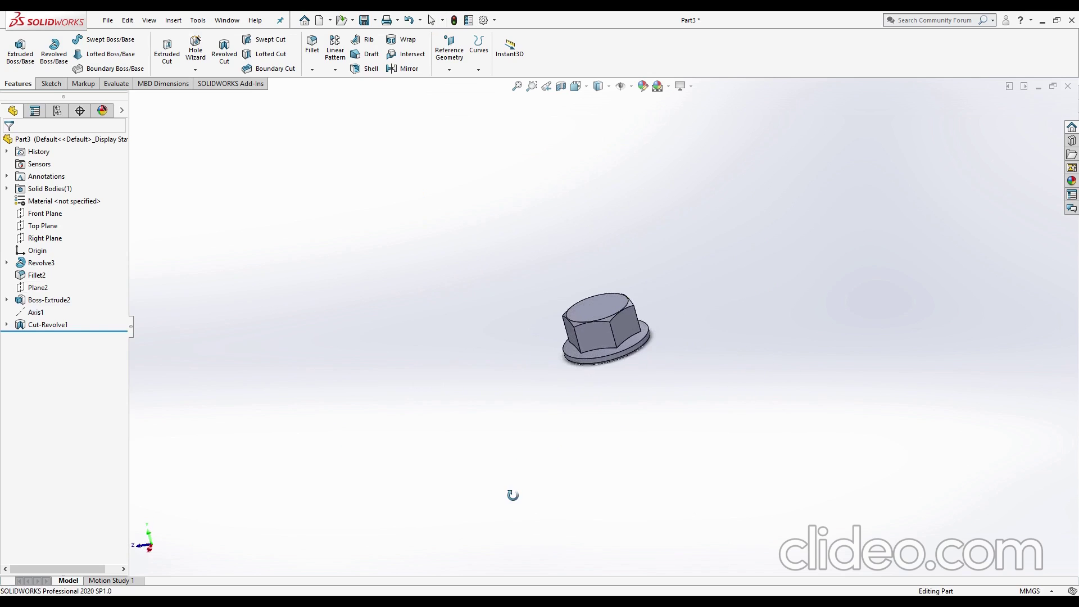
pyautogui.click(44, 214)
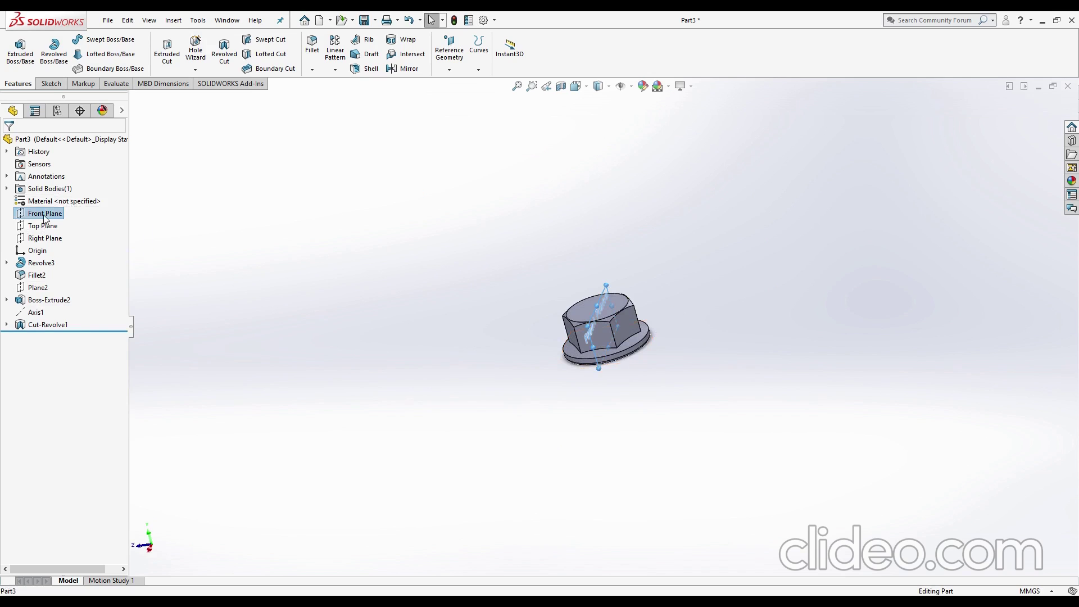
# - Start a Front Plane sketch and draw a long vertical line down from the origin
pyautogui.click(66, 198)
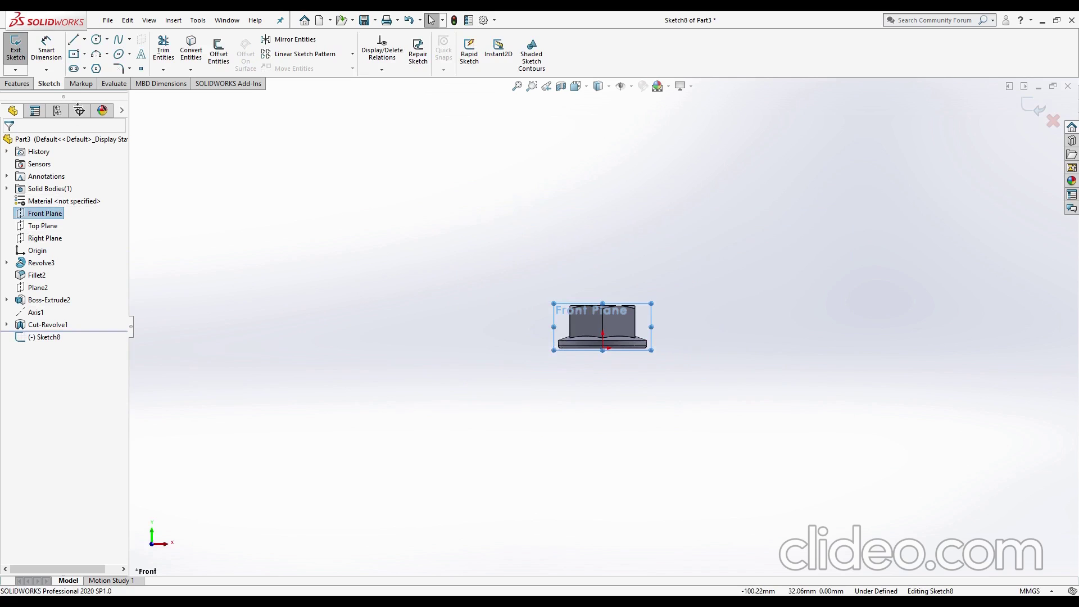
pyautogui.click(76, 45)
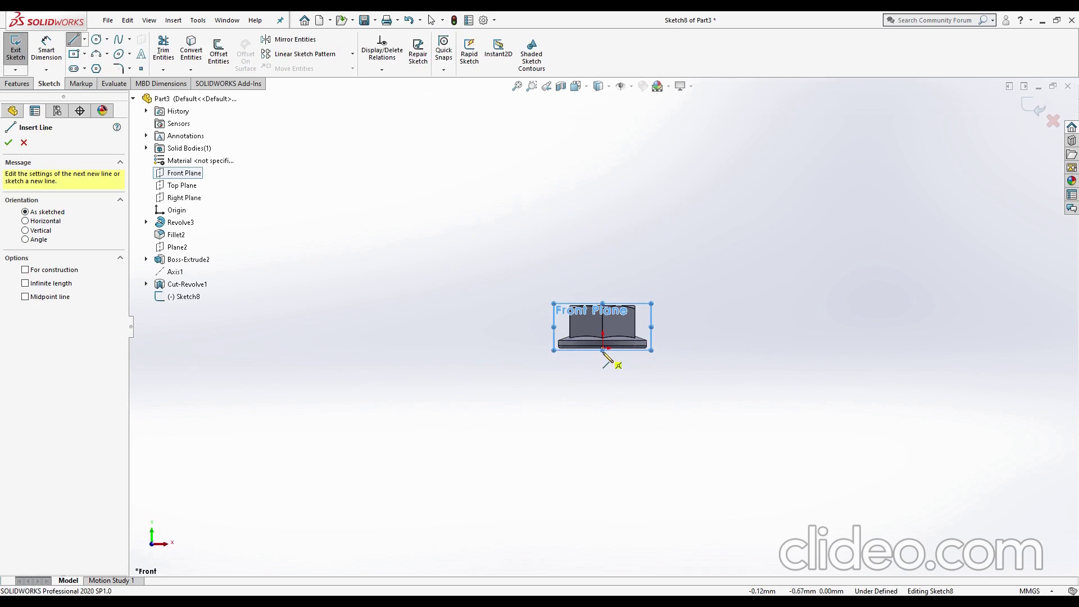
pyautogui.scroll(-2, 602, 355)
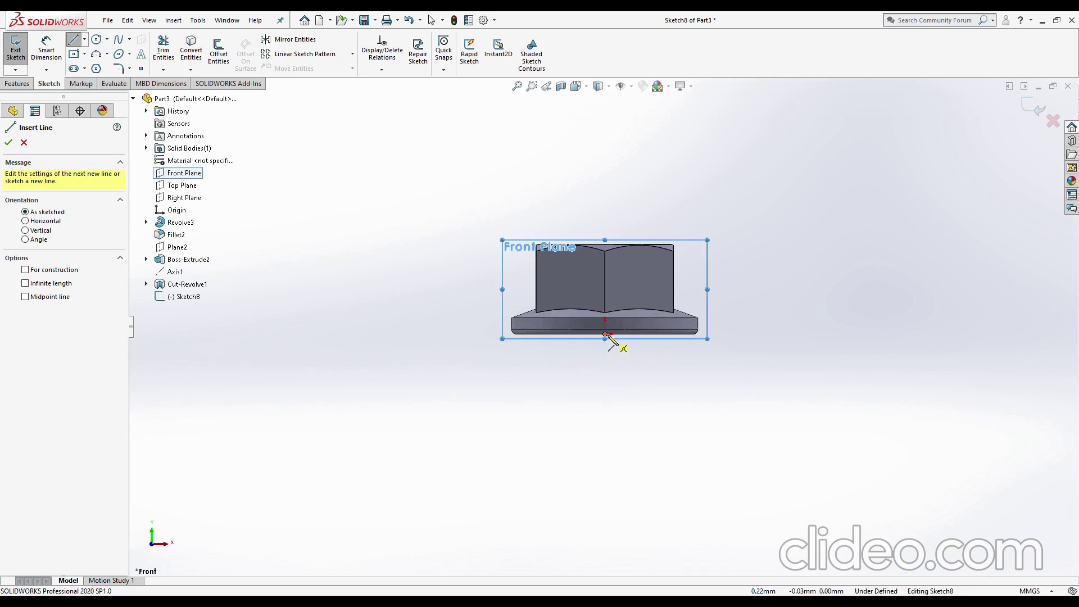
pyautogui.click(605, 334)
pyautogui.scroll(2, 610, 453)
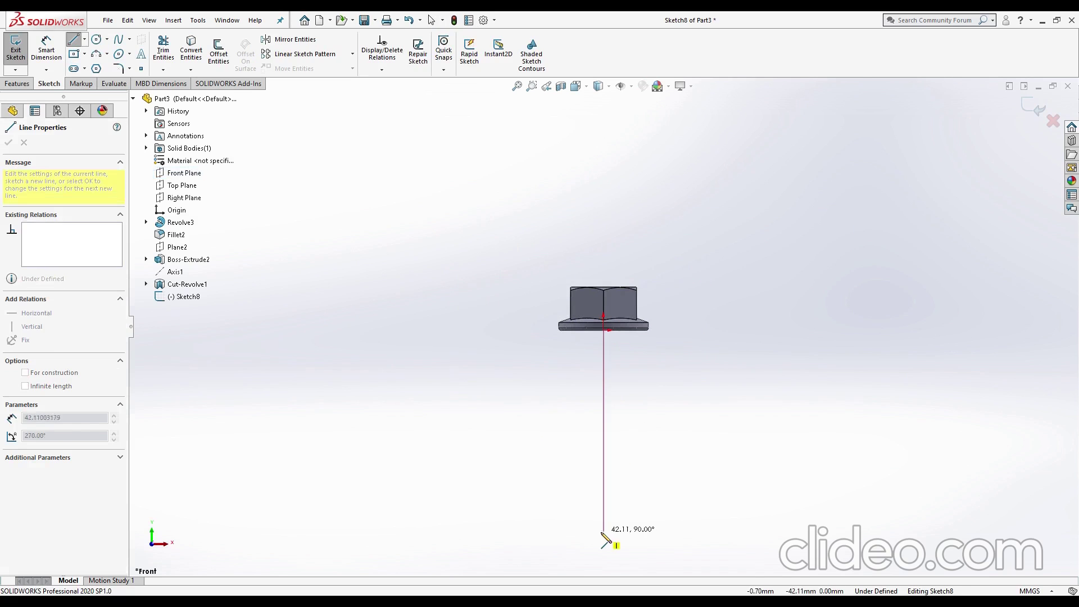
pyautogui.scroll(1, 610, 556)
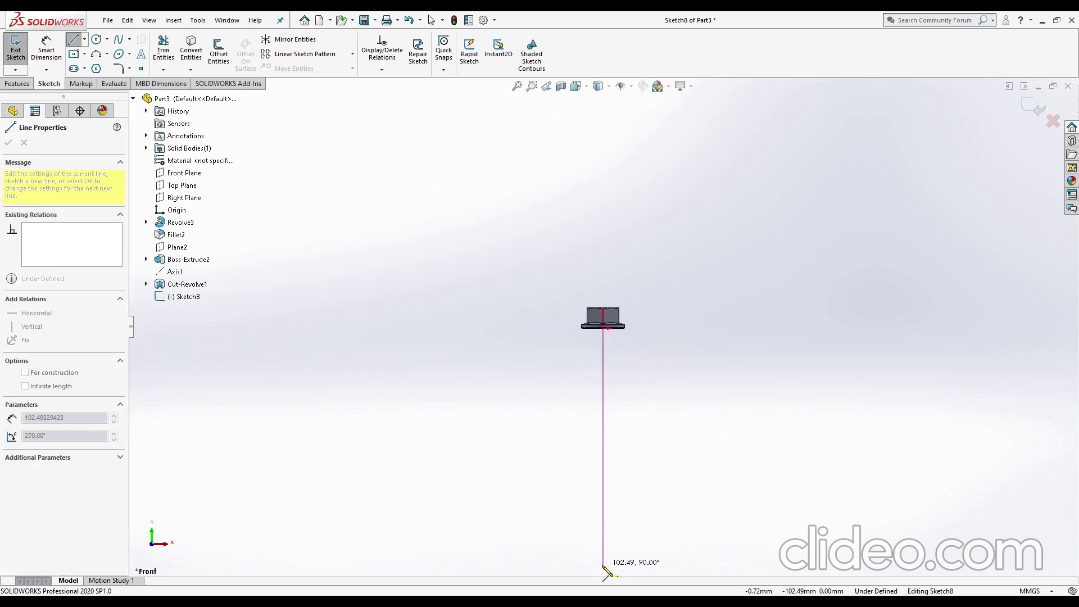
pyautogui.click(603, 561)
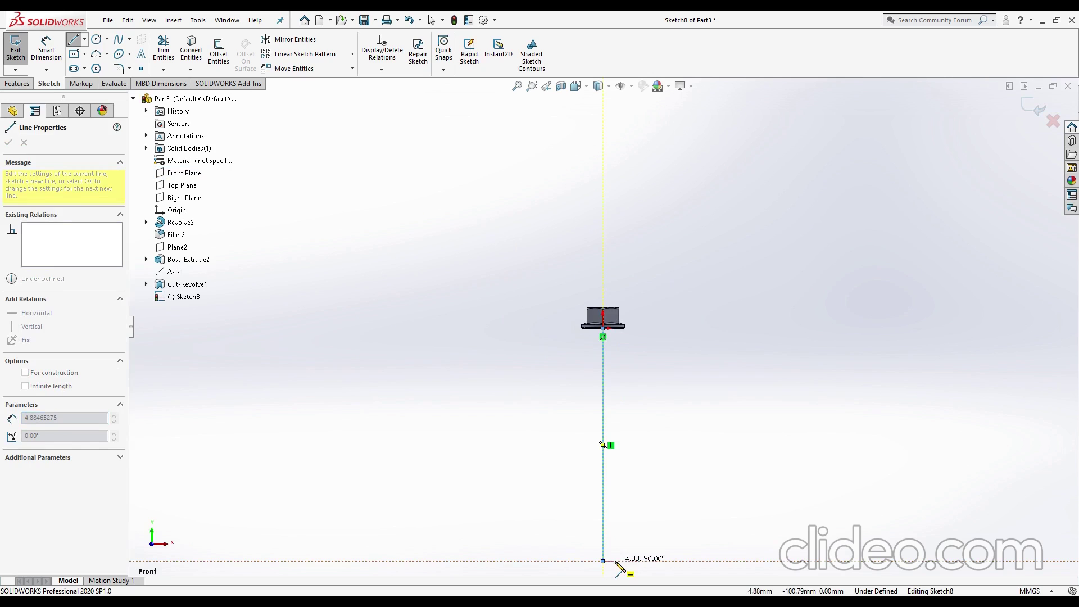
# - Add a short bottom edge, an angled chamfer segment and a line back up to the flange
pyautogui.scroll(-3, 619, 569)
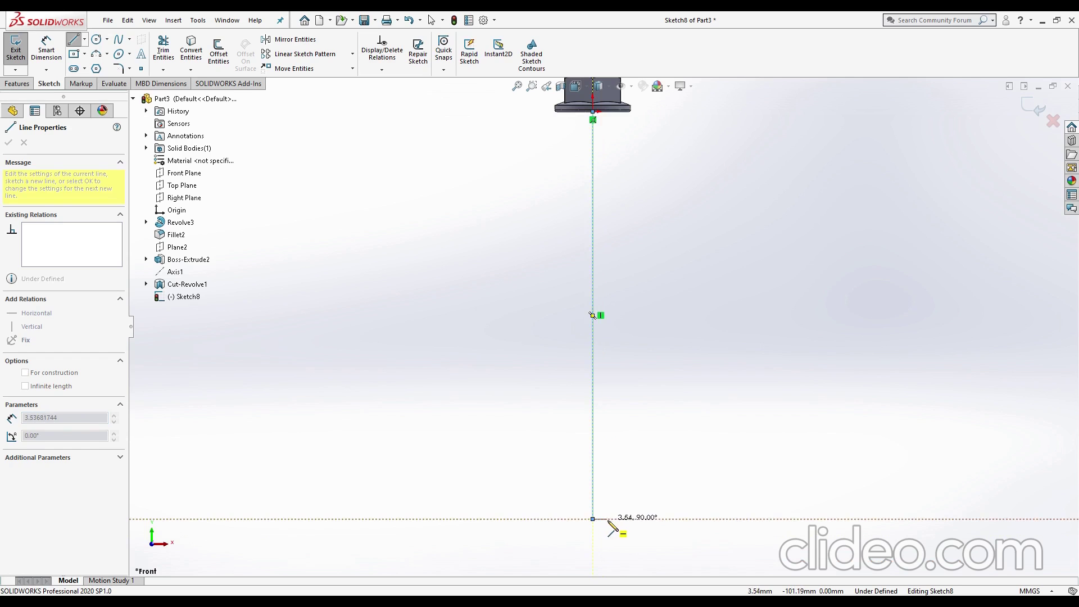
pyautogui.click(607, 519)
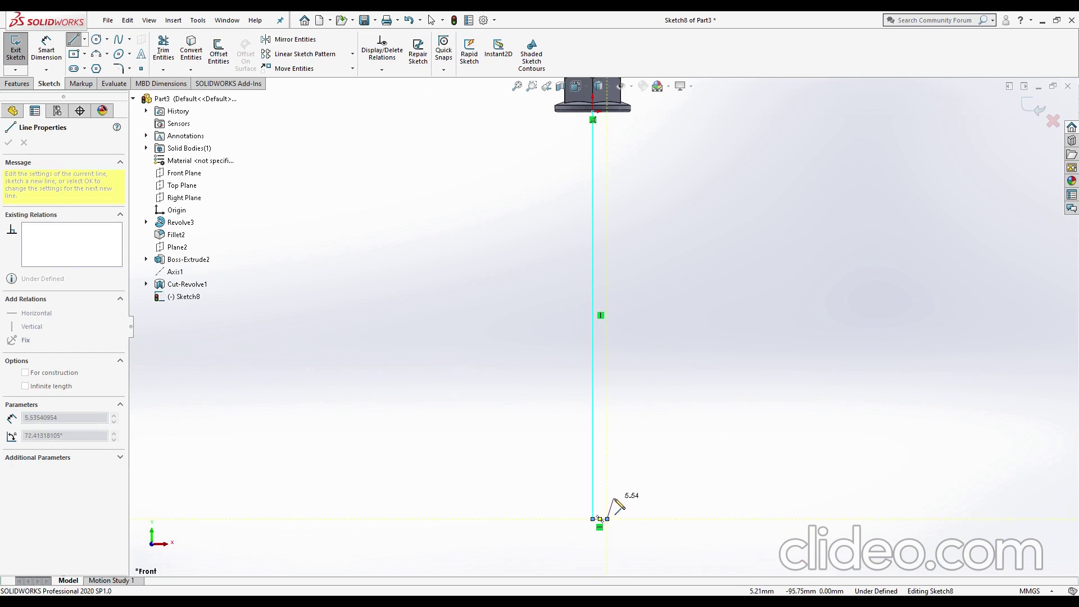
pyautogui.click(616, 501)
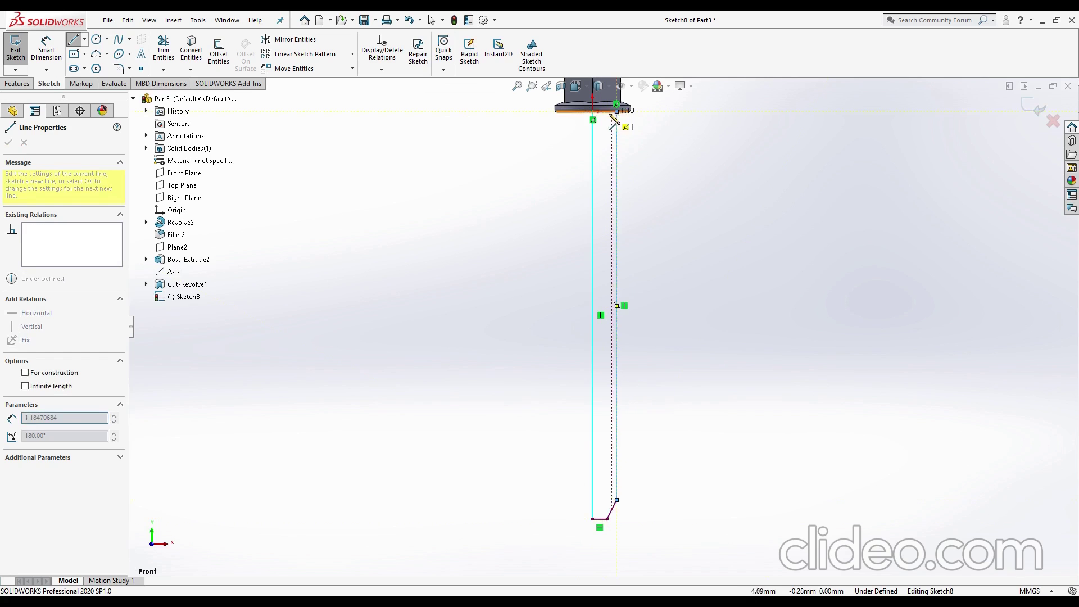
pyautogui.click(617, 112)
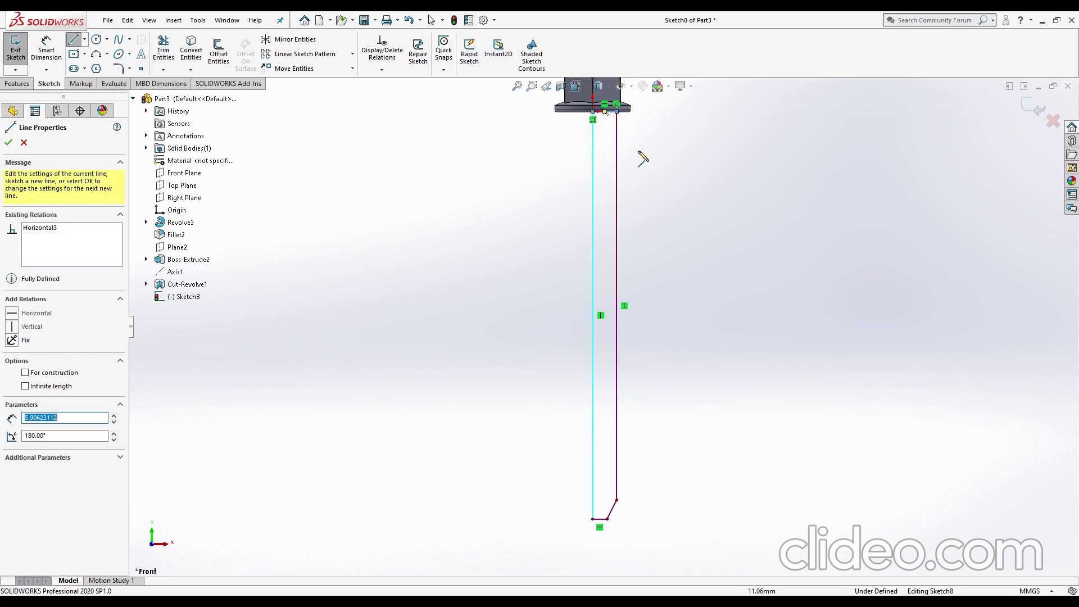
pyautogui.press('Escape')
pyautogui.scroll(-3, 612, 121)
pyautogui.scroll(-2, 578, 292)
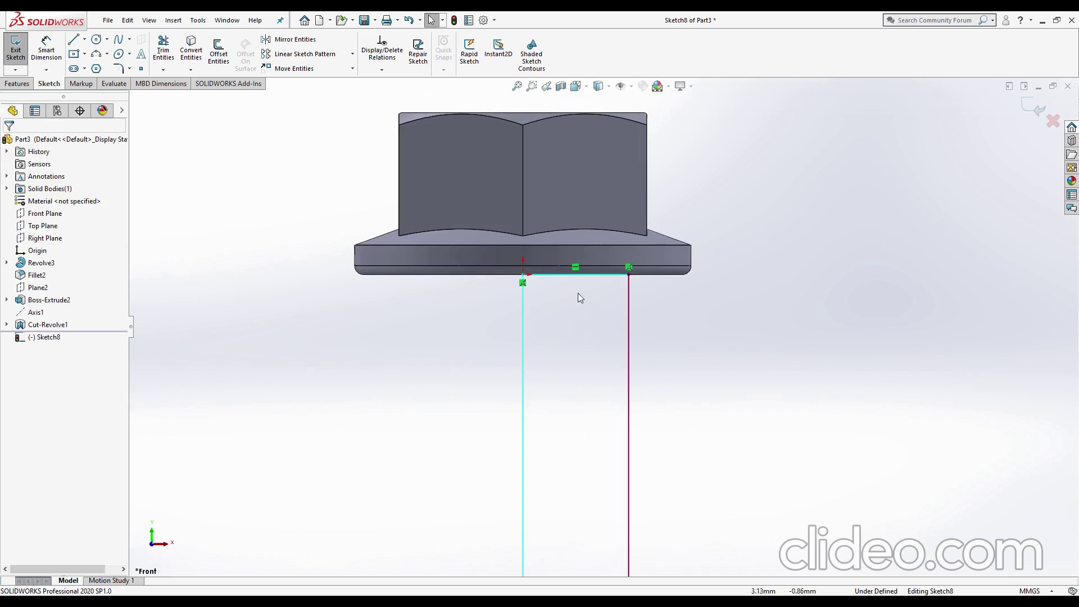
pyautogui.scroll(-2, 571, 306)
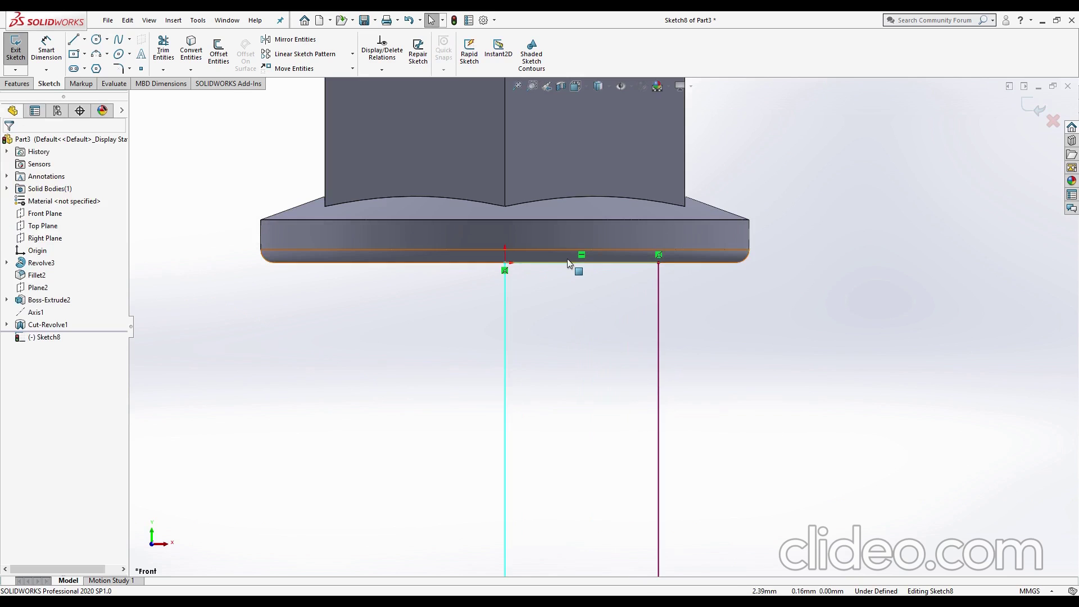
pyautogui.scroll(2, 560, 288)
pyautogui.scroll(5, 560, 298)
pyautogui.scroll(4, 562, 315)
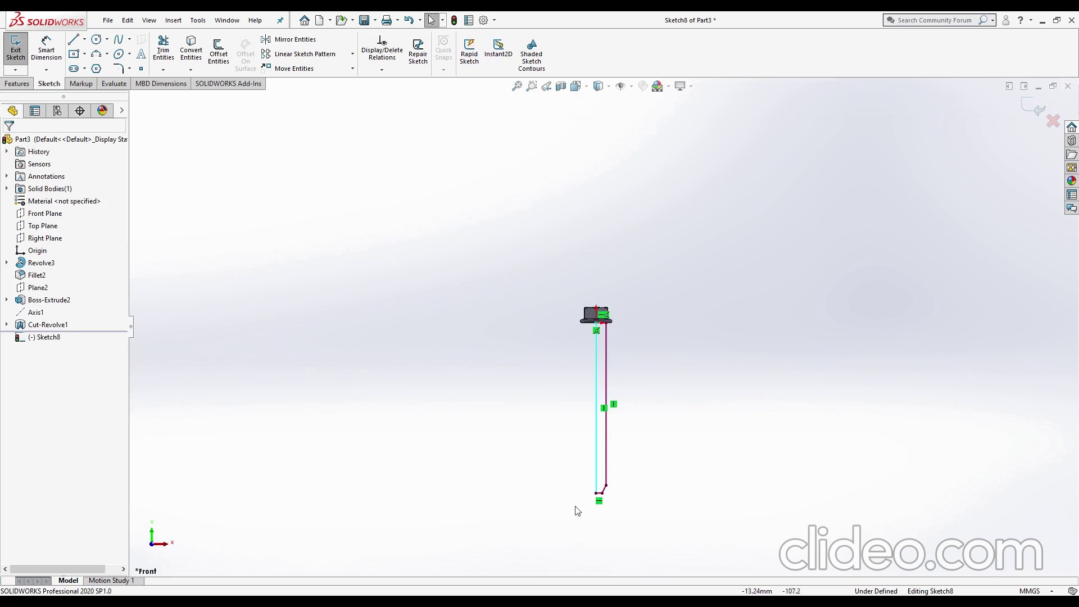
pyautogui.scroll(-2, 575, 508)
pyautogui.scroll(-2, 619, 489)
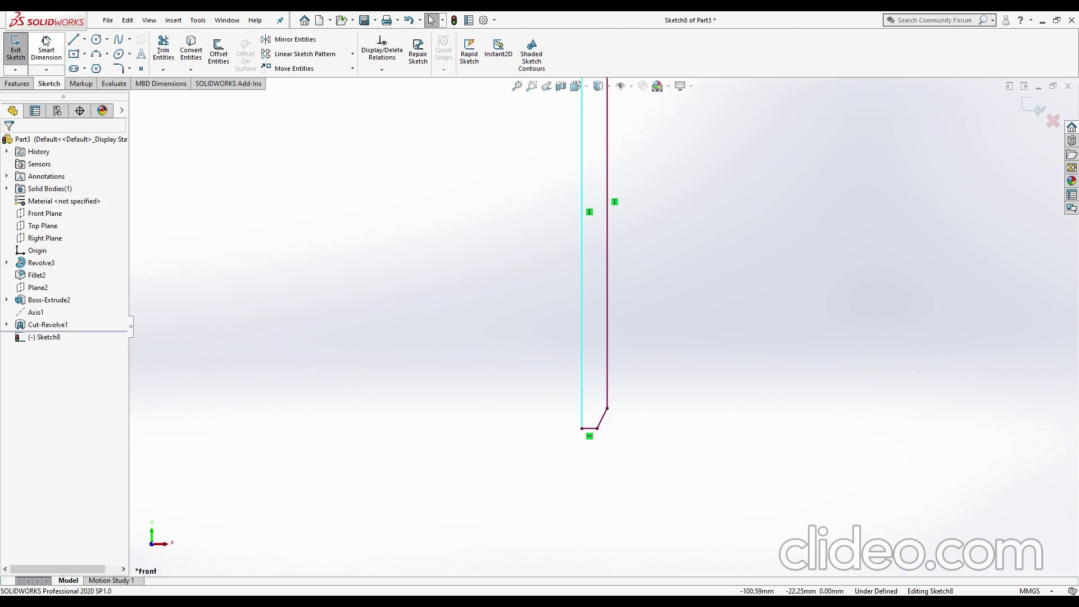
# - Dimension the left shank line to 100.00 mm, discarding an unwanted 96.31 dimension
pyautogui.click(46, 45)
pyautogui.click(60, 61)
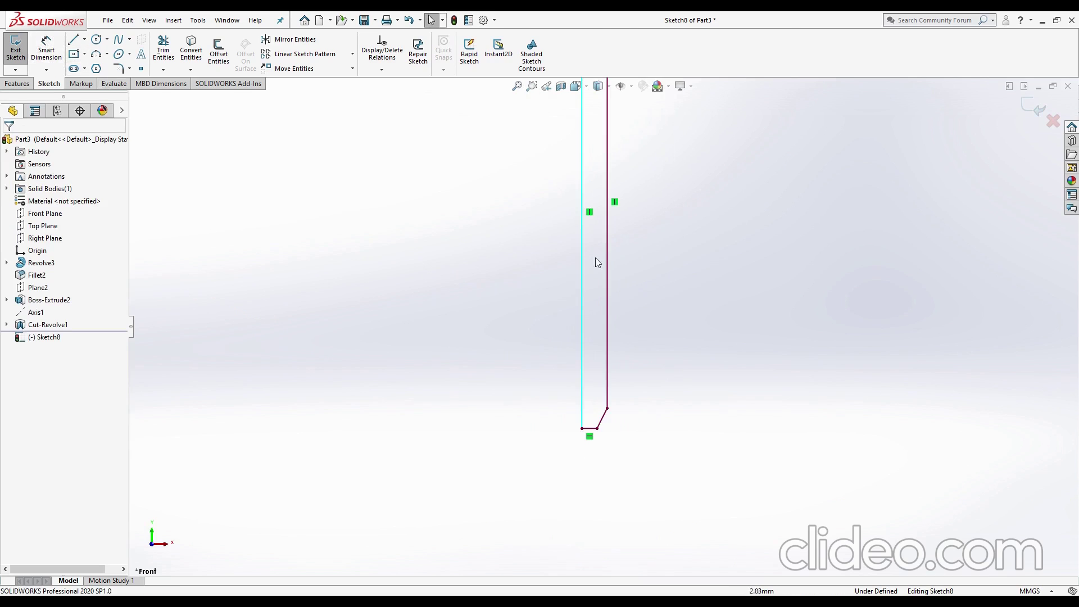
pyautogui.click(46, 45)
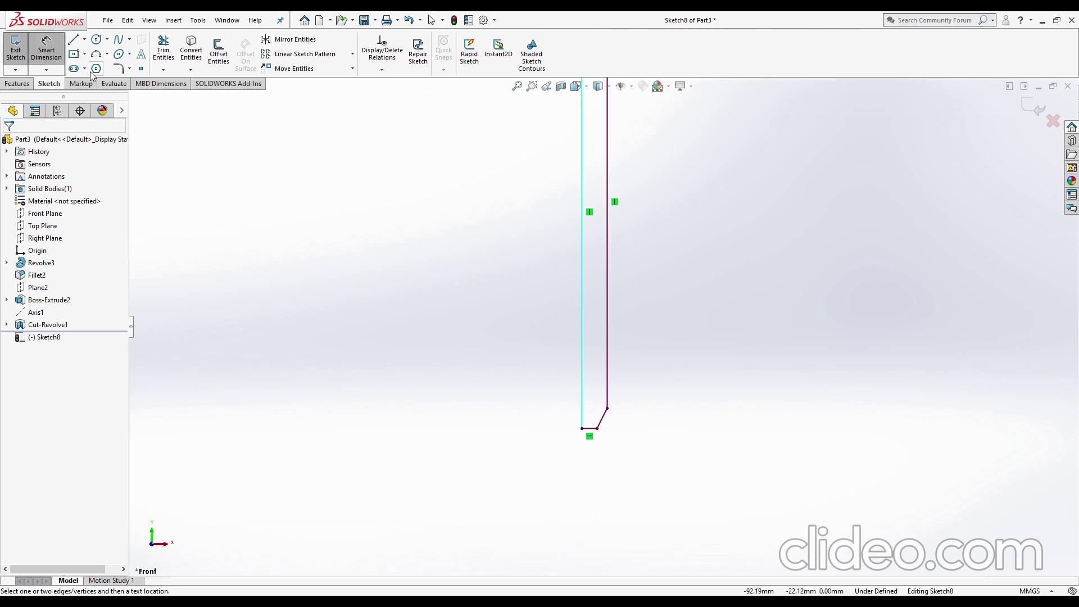
pyautogui.click(582, 233)
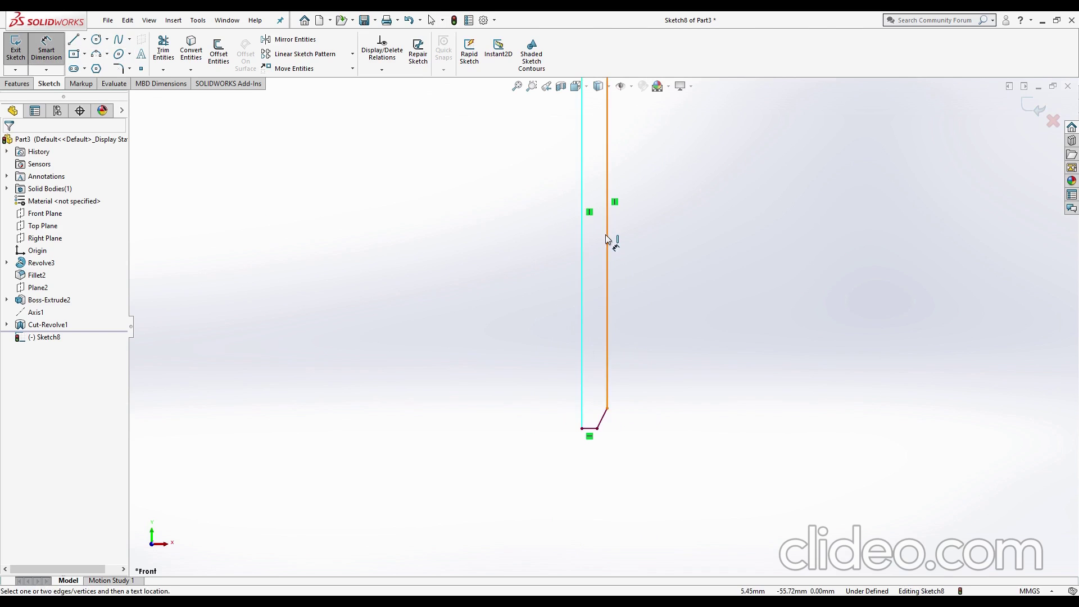
pyautogui.click(607, 239)
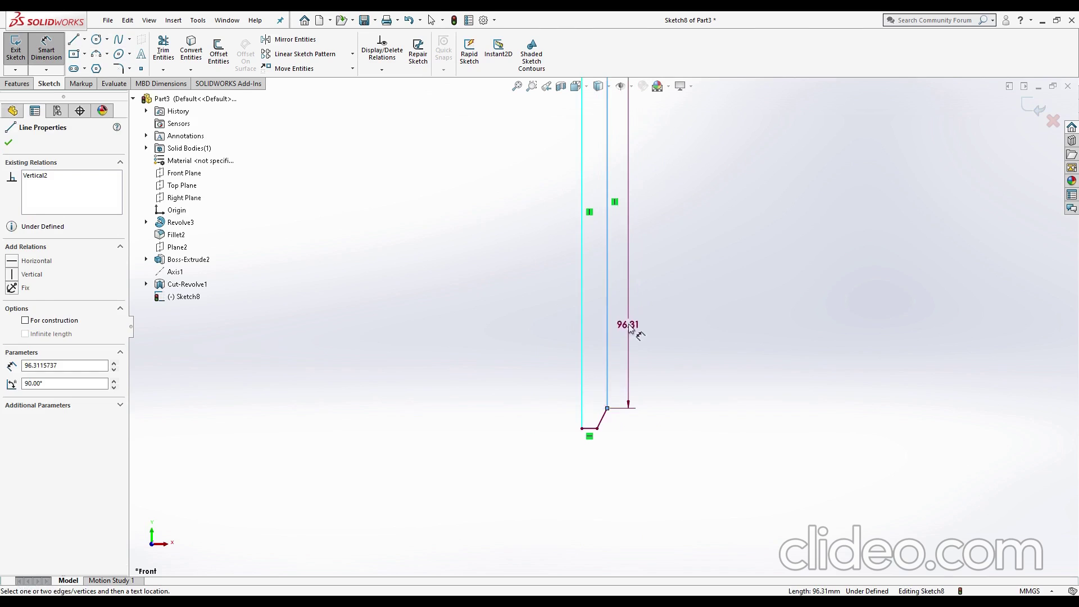
pyautogui.press('Escape')
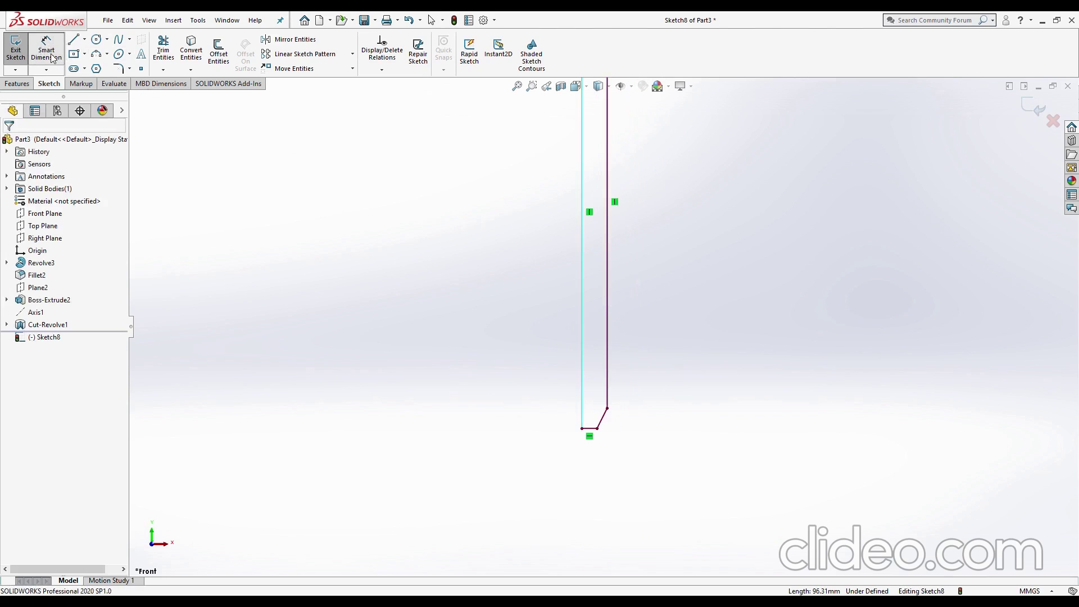
pyautogui.click(47, 54)
pyautogui.click(583, 244)
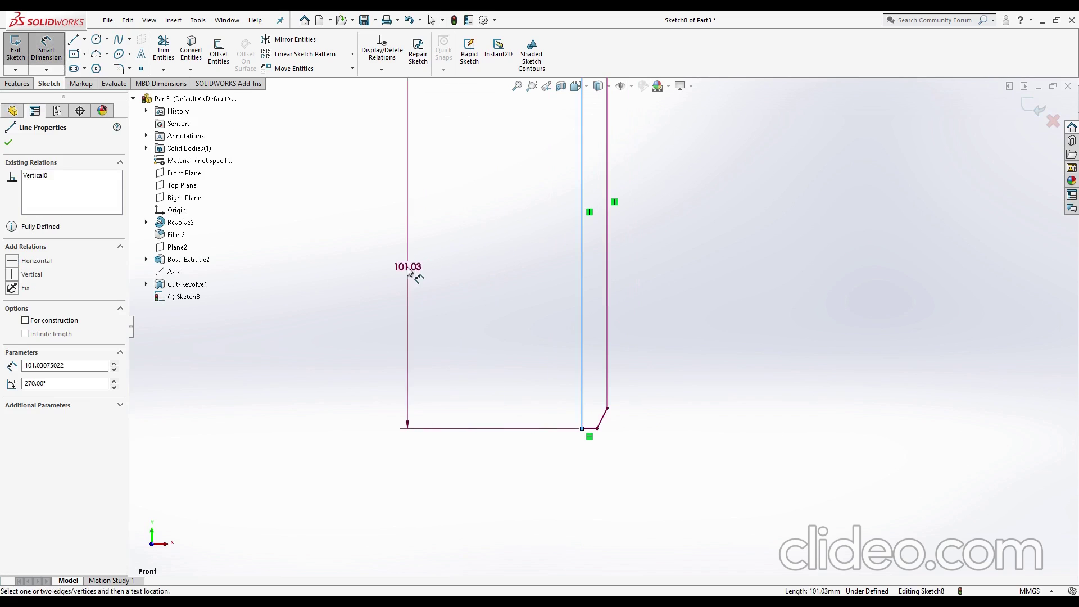
pyautogui.scroll(3, 409, 271)
pyautogui.click(505, 244)
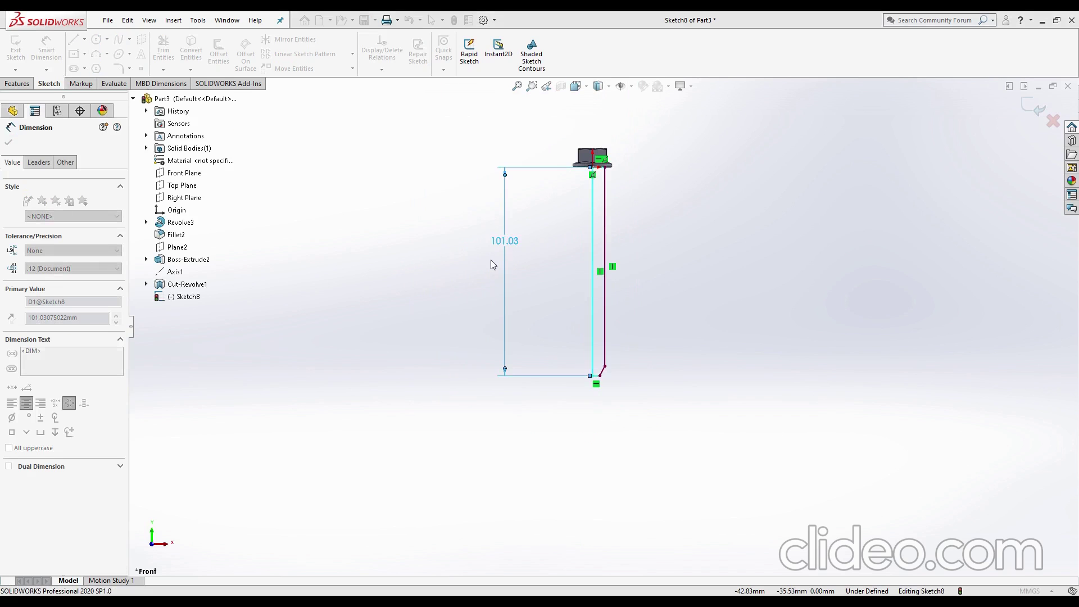
pyautogui.press('Return')
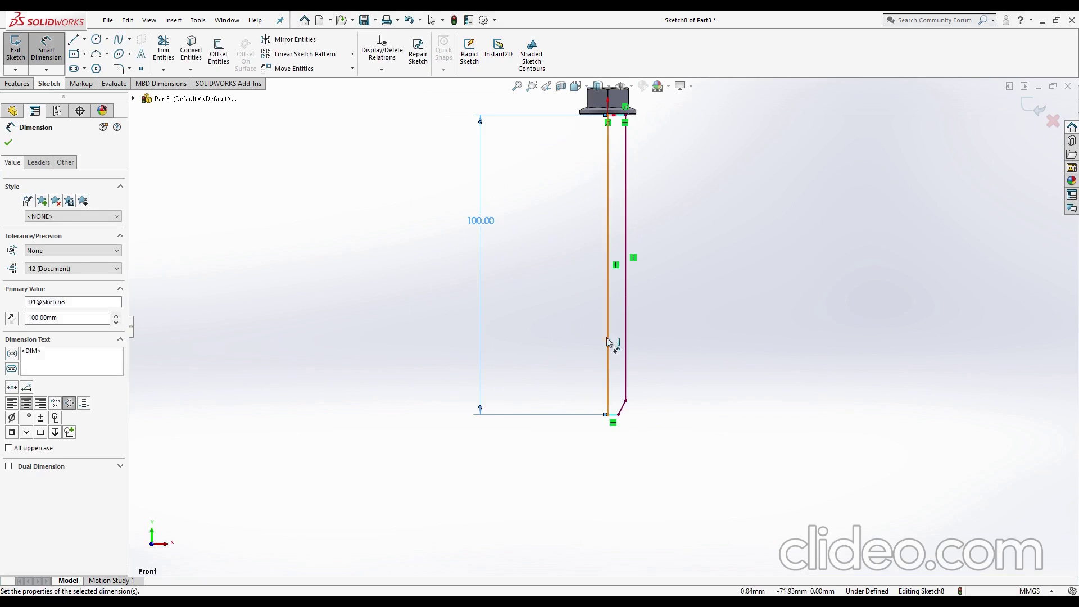
# - Dimension the bottom edge to 3.50 mm and the chamfer angle to 30°
pyautogui.scroll(-5, 615, 388)
pyautogui.click(613, 369)
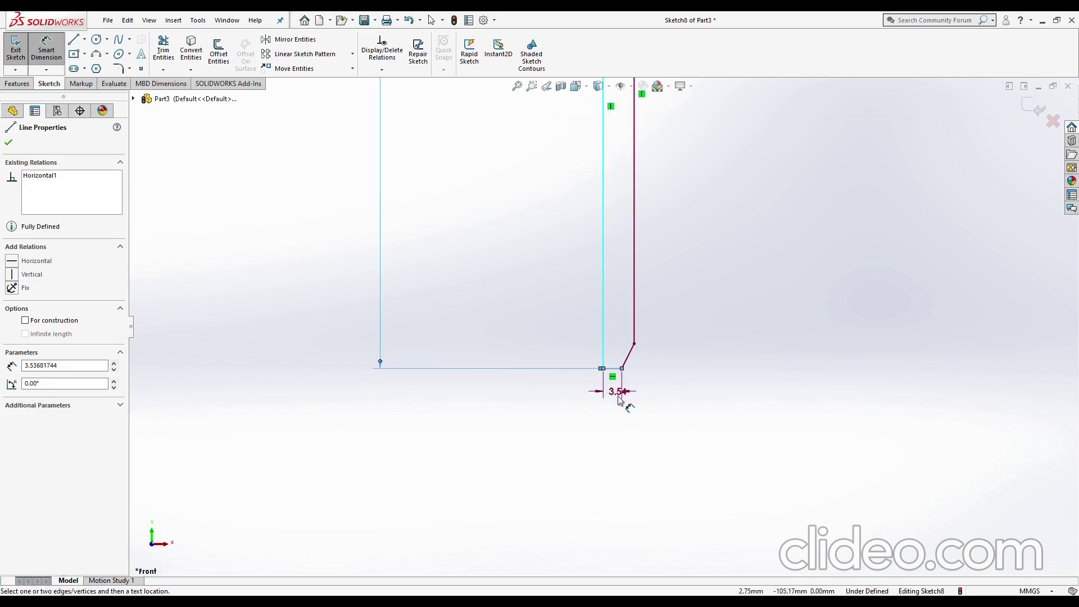
pyautogui.click(639, 457)
pyautogui.press('Return')
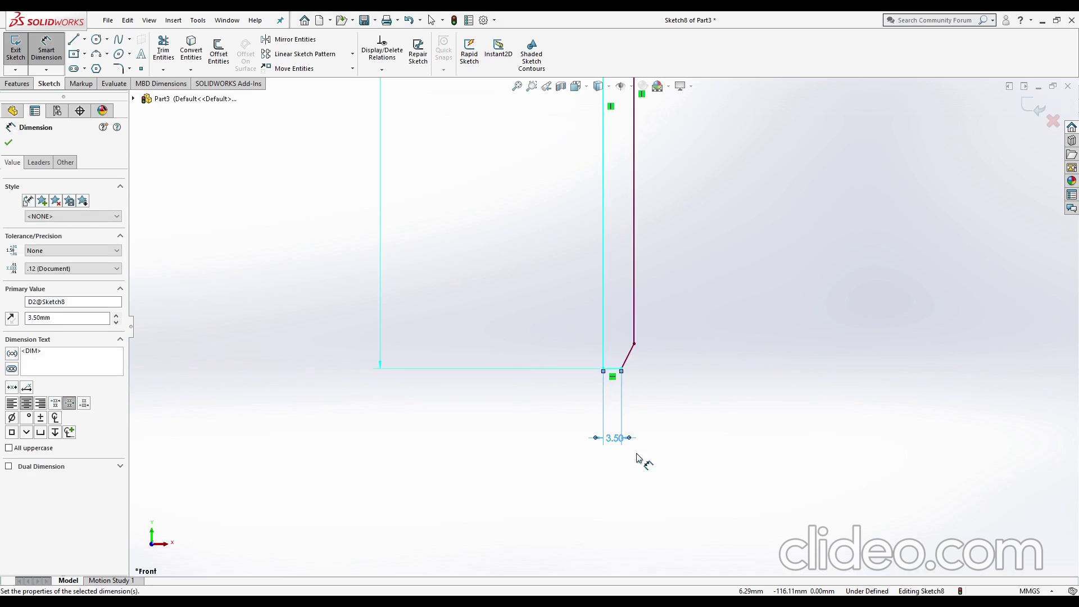
pyautogui.scroll(-3, 652, 392)
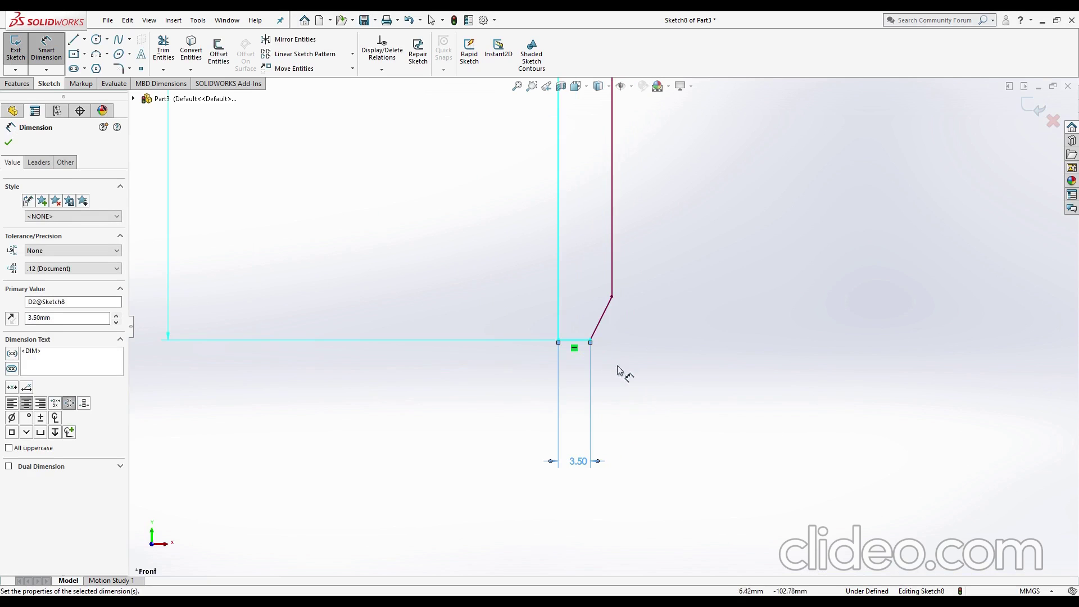
pyautogui.click(599, 326)
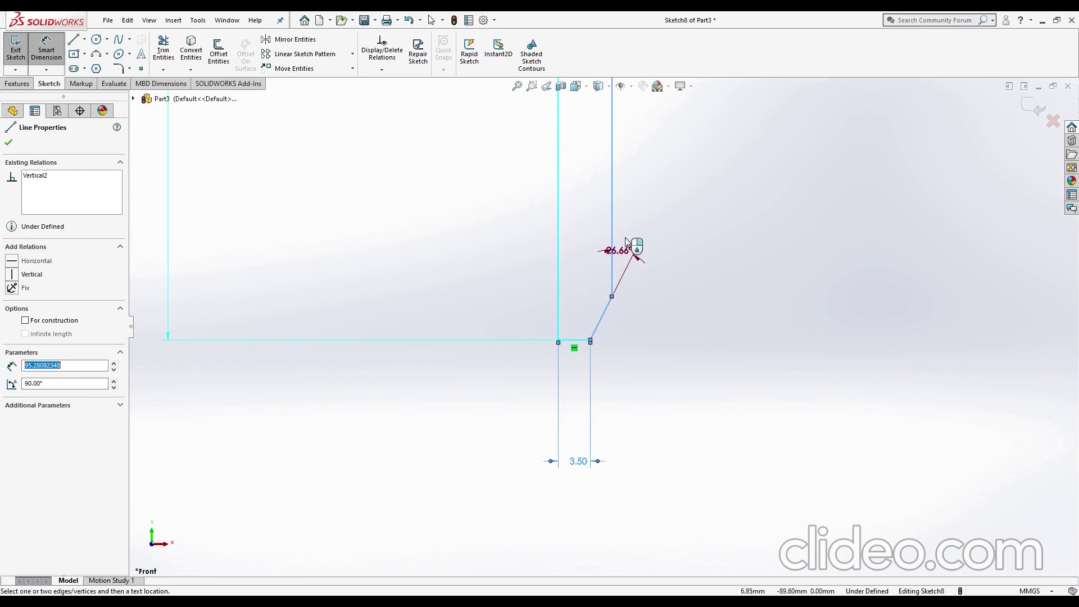
pyautogui.click(612, 244)
pyautogui.click(648, 194)
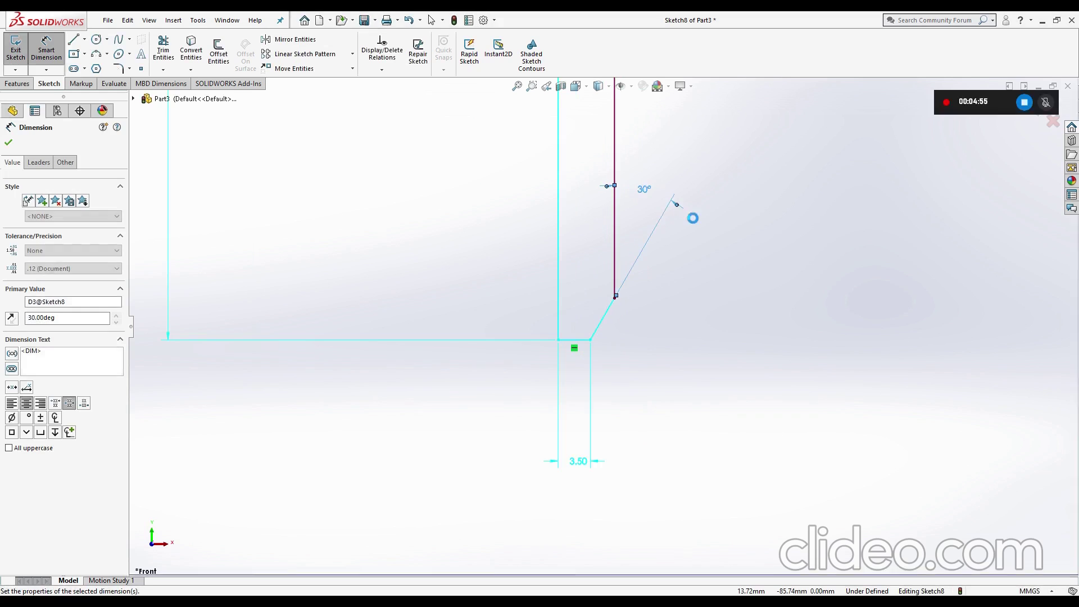
pyautogui.write('30')
pyautogui.press('Return')
pyautogui.click(742, 220)
pyautogui.scroll(3, 641, 351)
pyautogui.scroll(2, 641, 352)
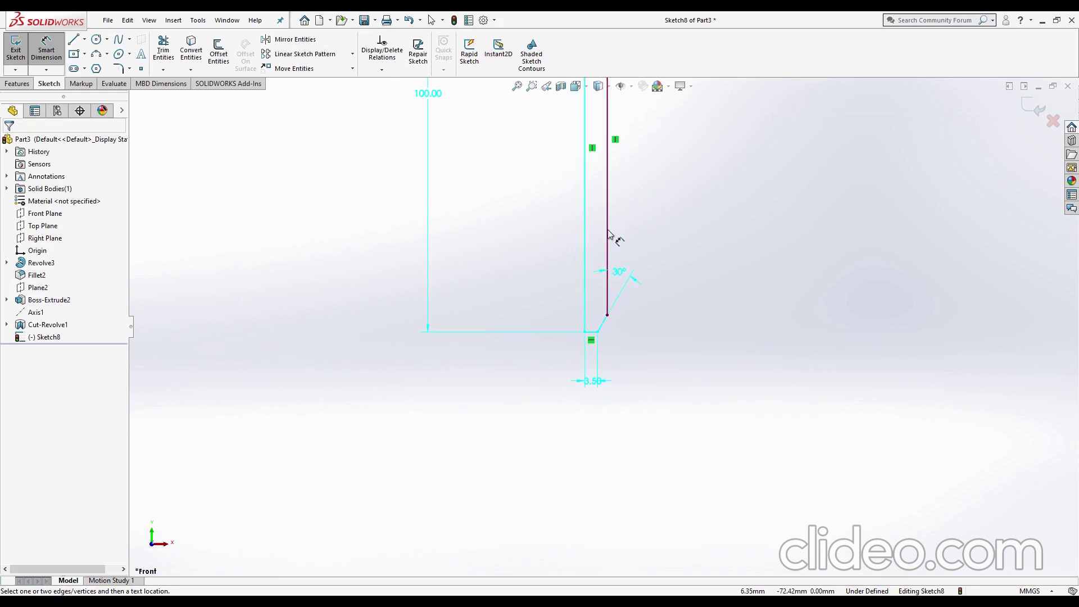
pyautogui.scroll(2, 610, 239)
pyautogui.scroll(-3, 641, 215)
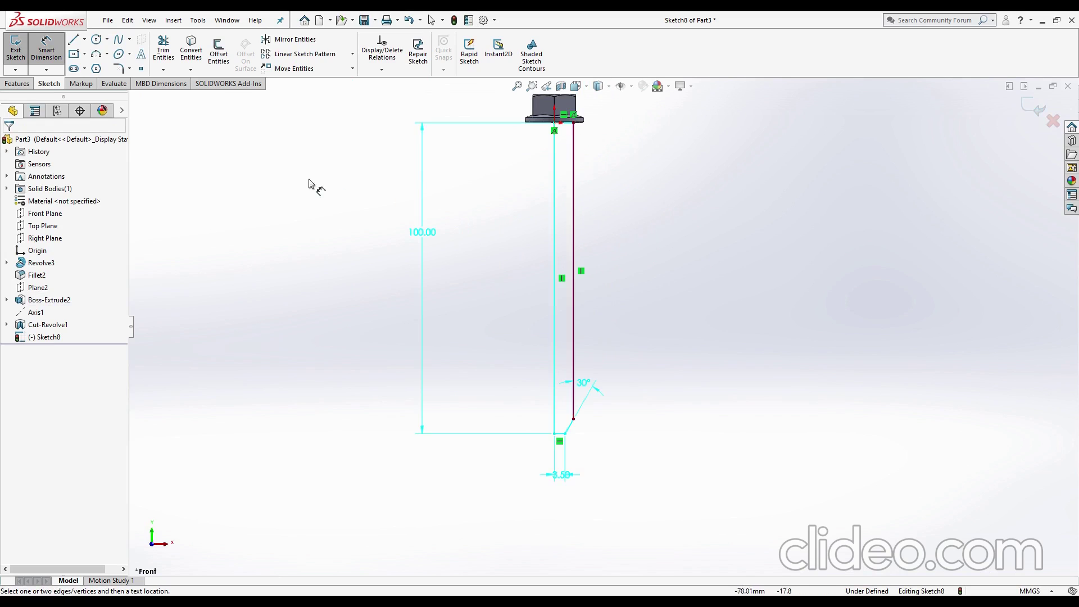
# - Dimension the spacing between the two vertical shank lines to 4.925 mm
pyautogui.click(79, 43)
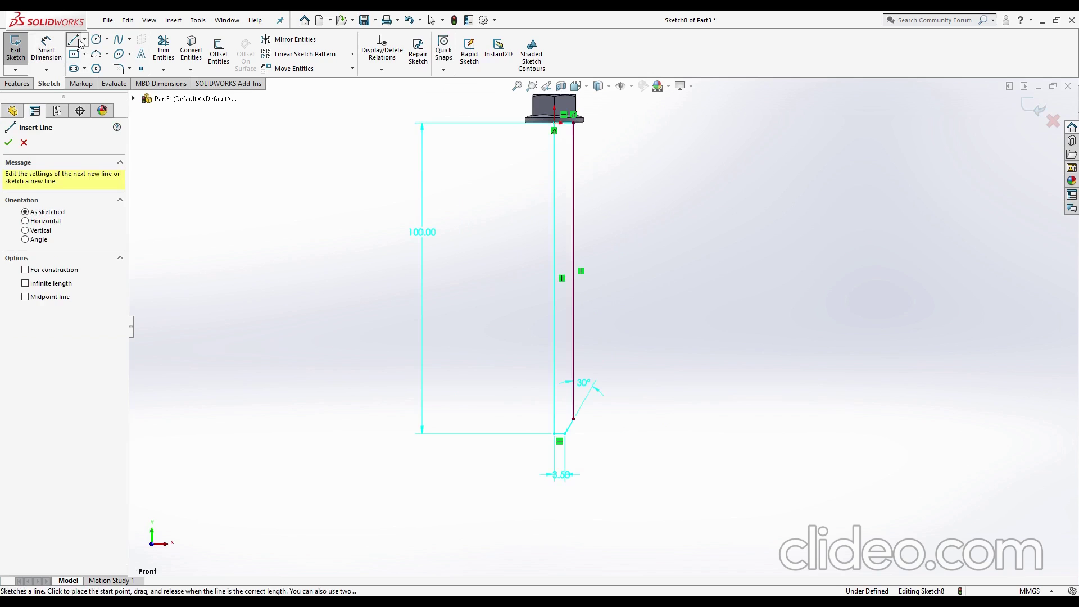
pyautogui.click(46, 50)
pyautogui.click(555, 265)
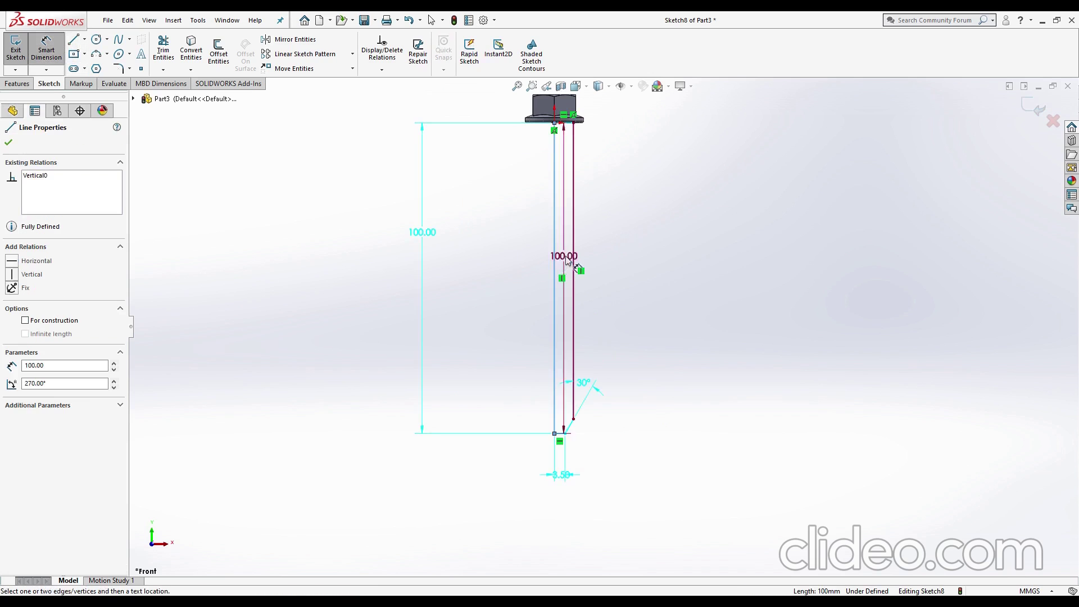
pyautogui.click(573, 256)
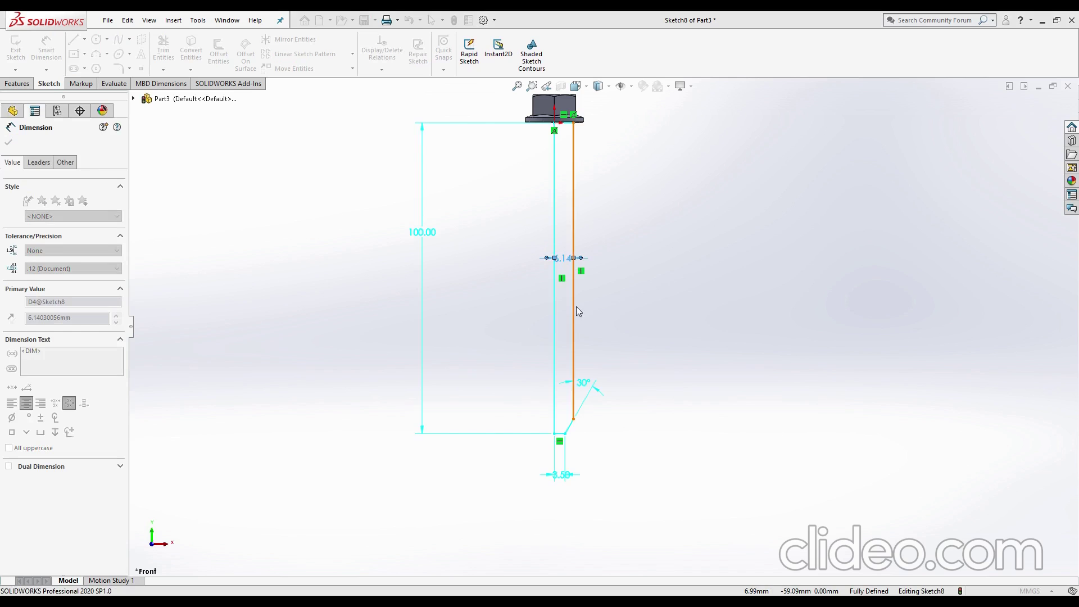
pyautogui.write('4.925')
pyautogui.press('Return')
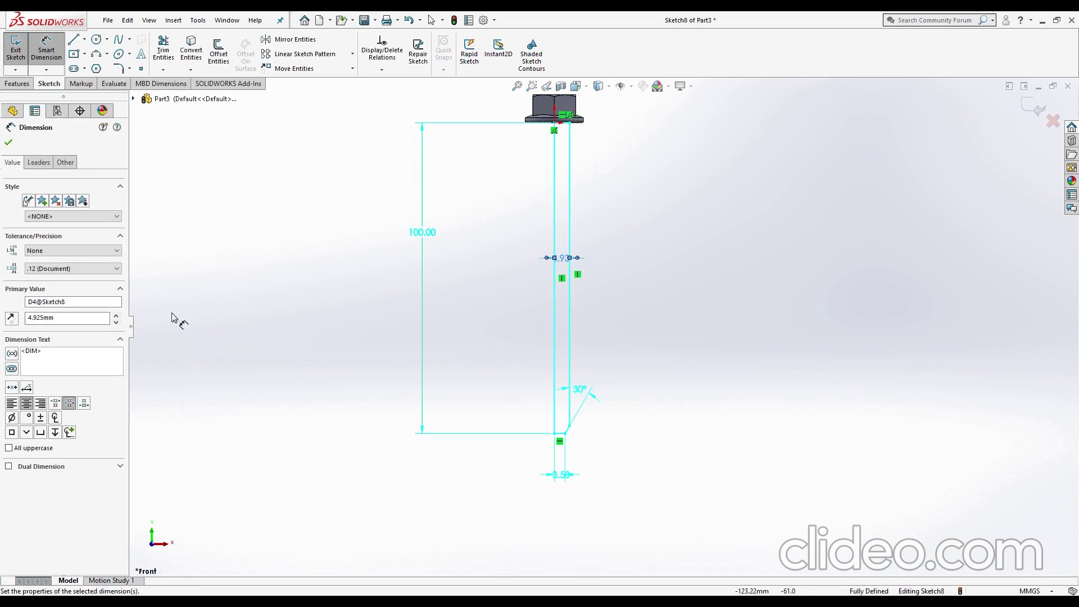
pyautogui.click(9, 144)
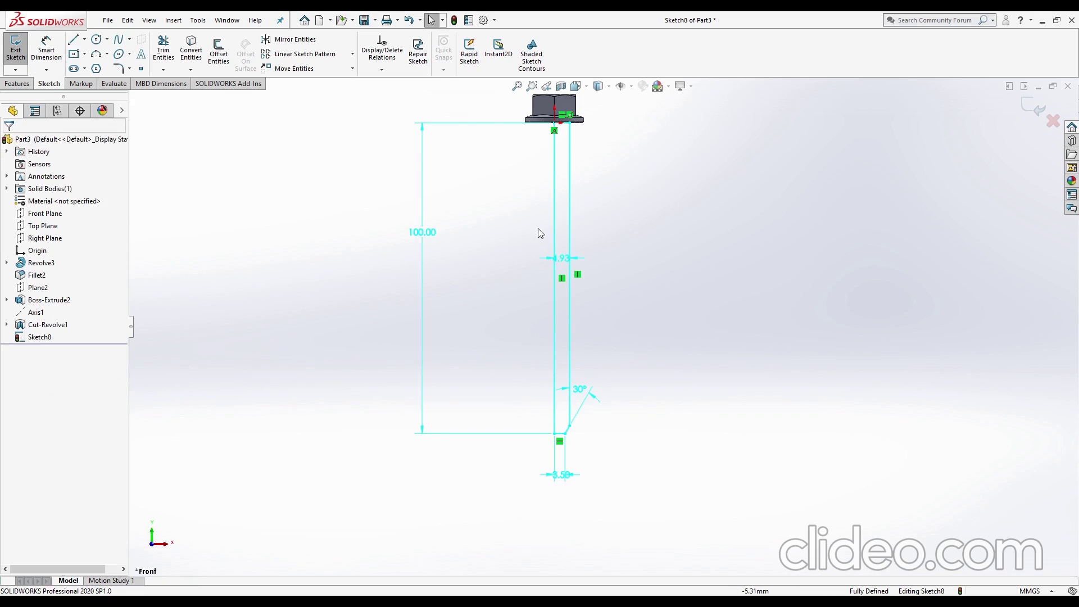
# - Exit the now fully defined Sketch8
pyautogui.scroll(-2, 579, 109)
pyautogui.scroll(-2, 562, 168)
pyautogui.scroll(-3, 637, 244)
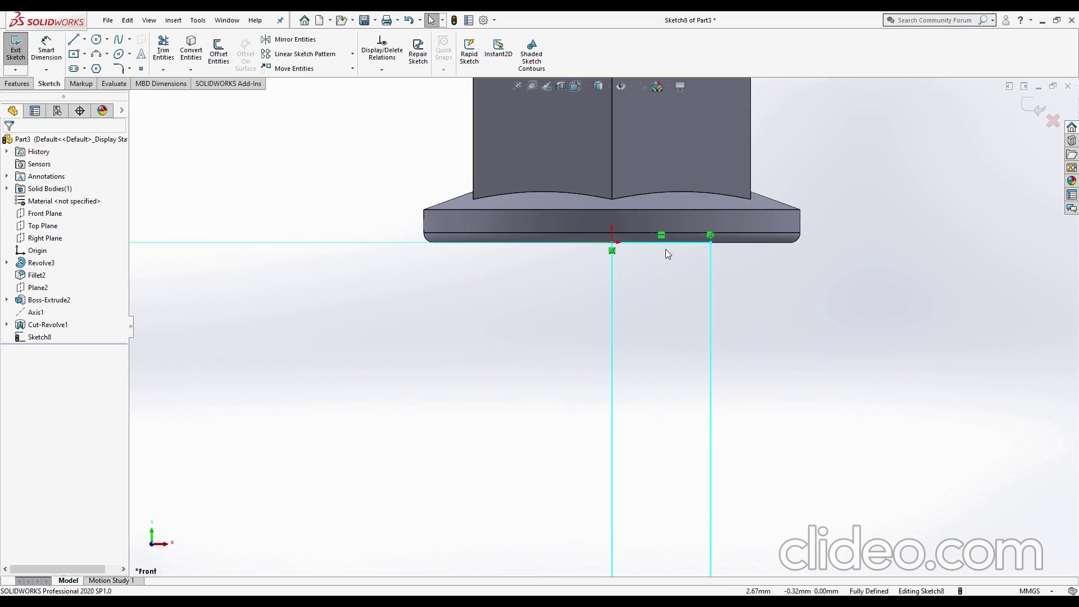
pyautogui.scroll(1, 666, 244)
pyautogui.scroll(3, 507, 248)
pyautogui.scroll(2, 485, 246)
pyautogui.scroll(2, 500, 257)
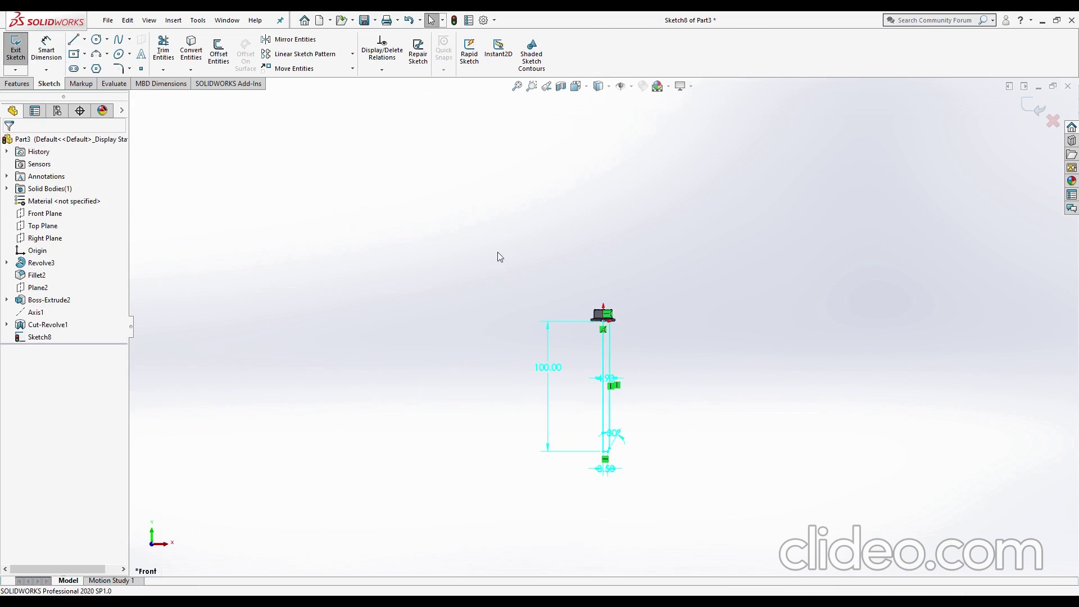
pyautogui.moveTo(686, 296); pyautogui.dragTo(686, 314, button='middle')
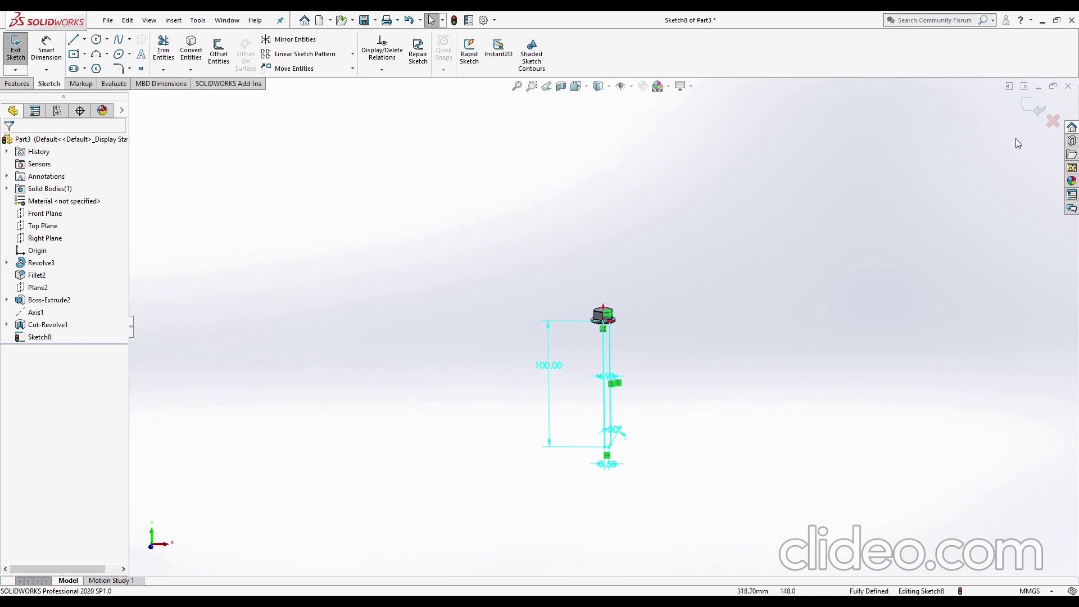
pyautogui.click(1034, 108)
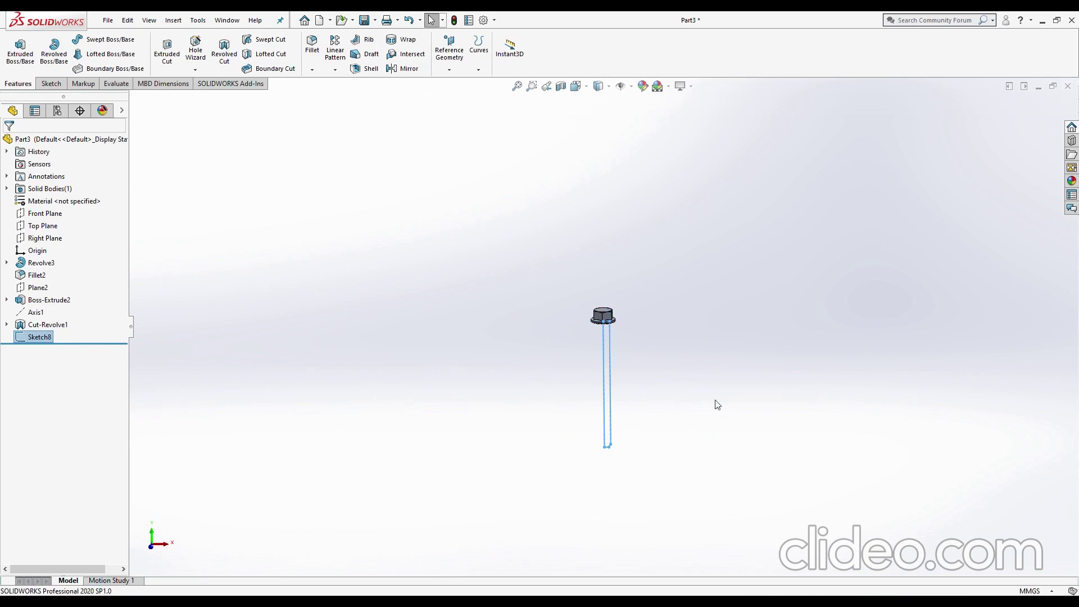
pyautogui.scroll(-3, 644, 469)
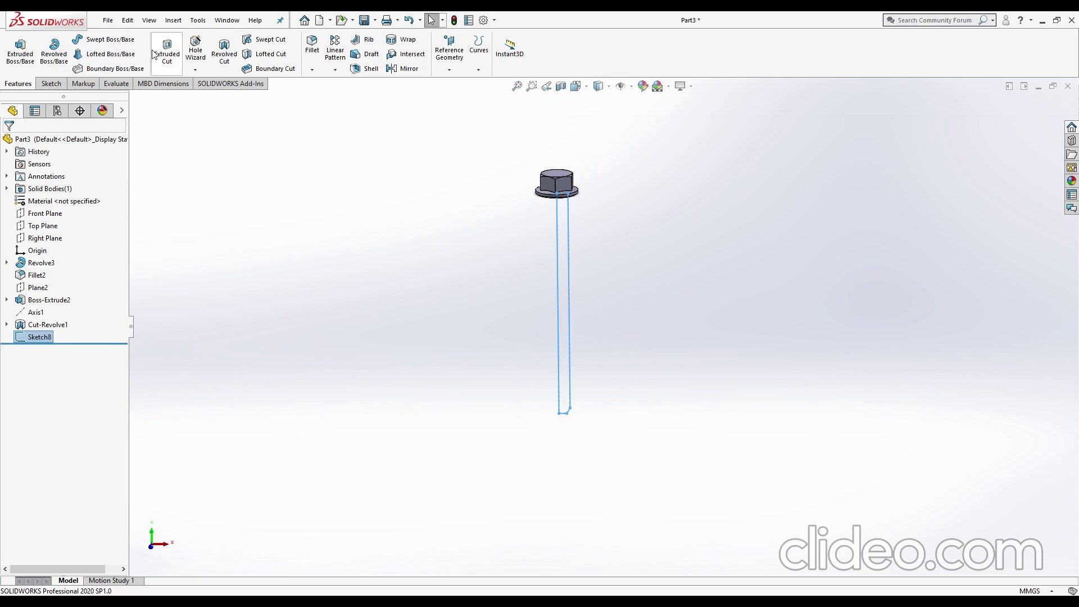
# - Revolve Sketch8 360° around Line1@Sketch8 to form the solid bolt shank
pyautogui.click(54, 50)
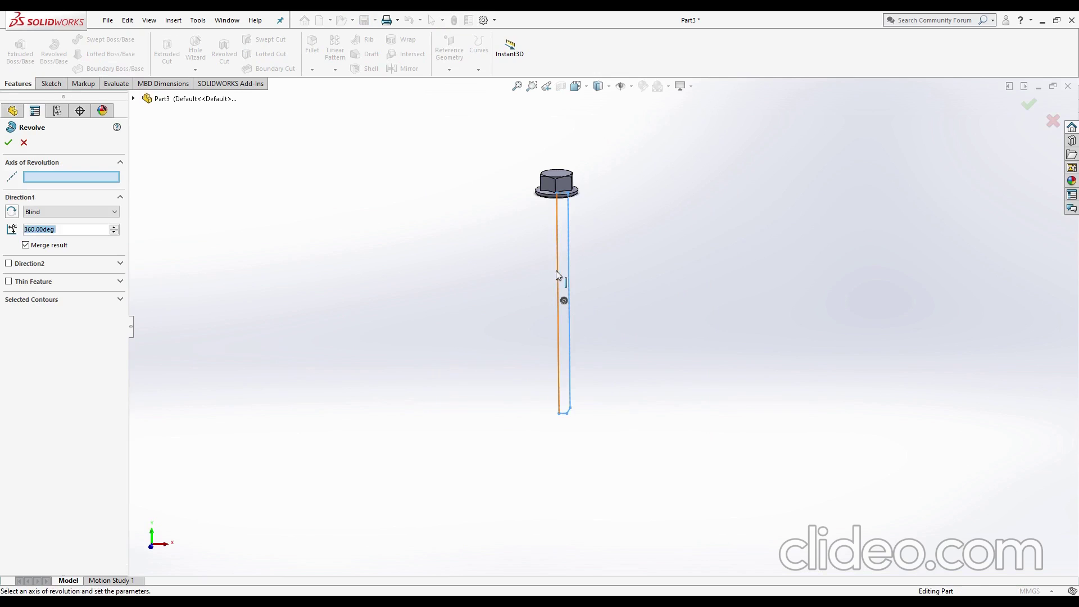
pyautogui.click(557, 274)
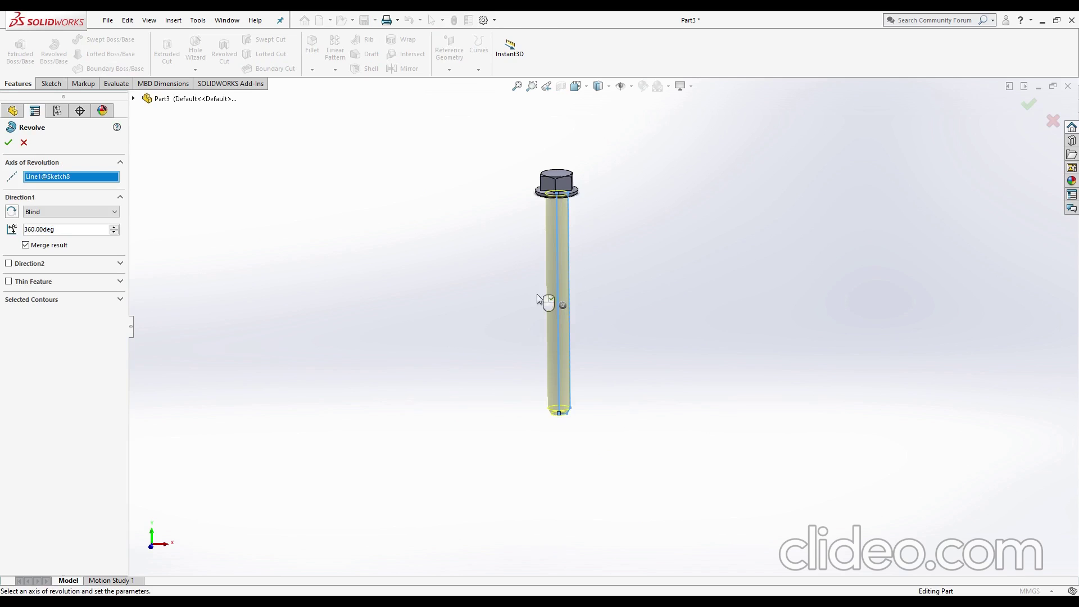
pyautogui.click(9, 142)
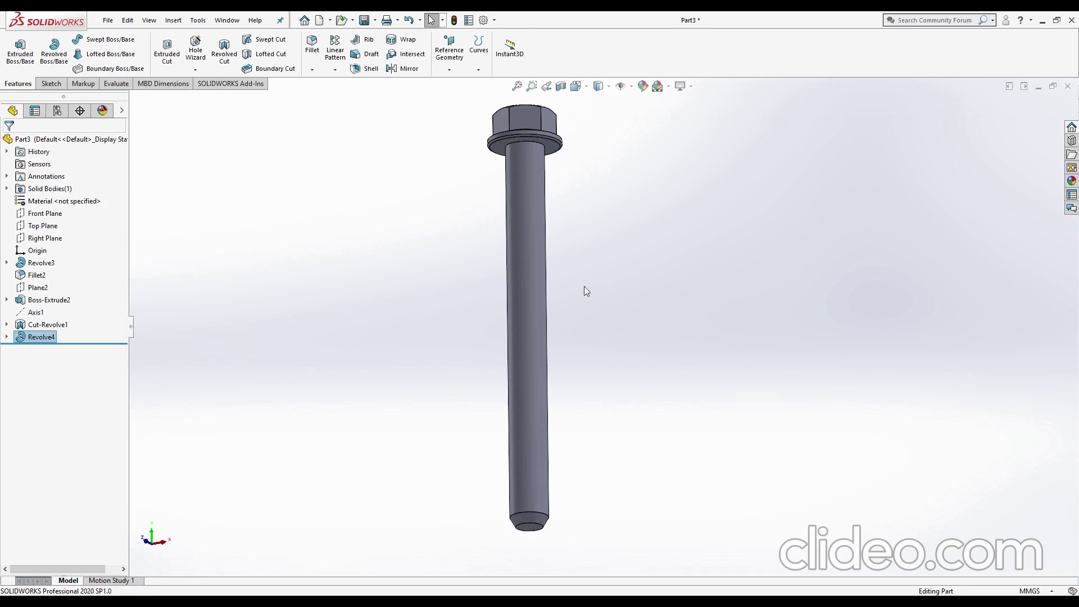
pyautogui.moveTo(588, 299)
pyautogui.mouseDown(button='middle')
pyautogui.moveTo(574, 422)
pyautogui.moveTo(515, 194)
pyautogui.mouseUp(button='middle')
pyautogui.scroll(-4, 501, 149)
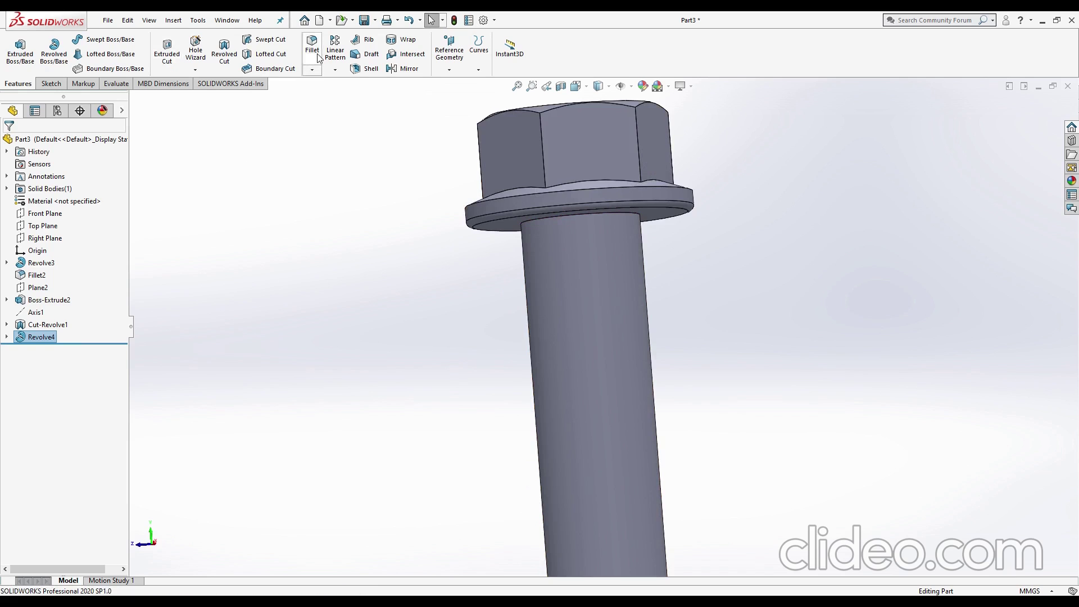
# - Add a 0.80 mm fillet on the shank face where it meets the flange underside
pyautogui.click(313, 72)
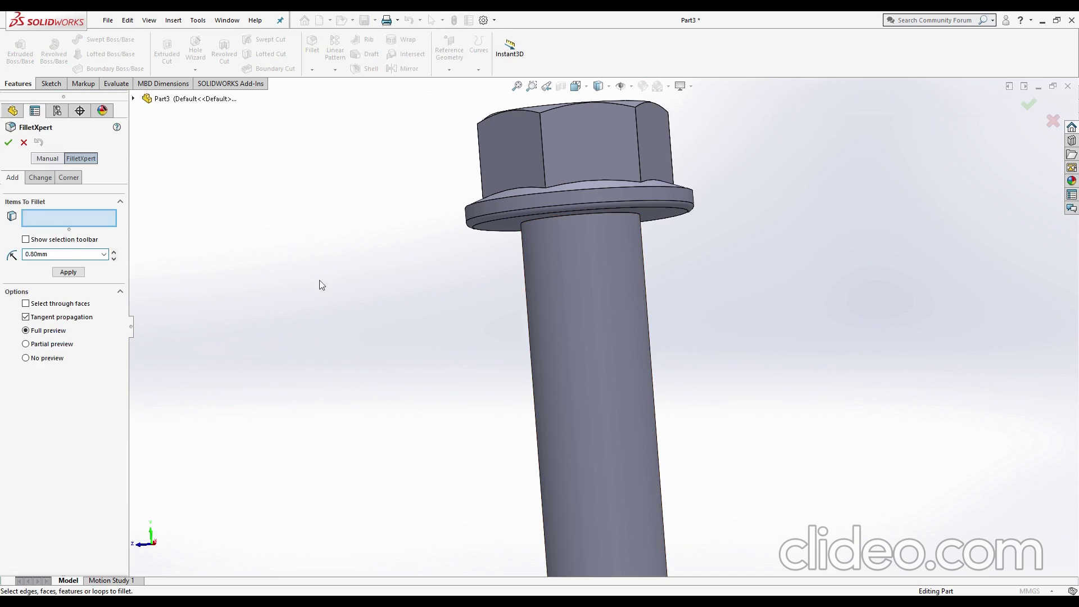
pyautogui.moveTo(728, 311)
pyautogui.mouseDown(button='middle')
pyautogui.moveTo(730, 288)
pyautogui.moveTo(735, 320)
pyautogui.mouseUp(button='middle')
pyautogui.click(644, 232)
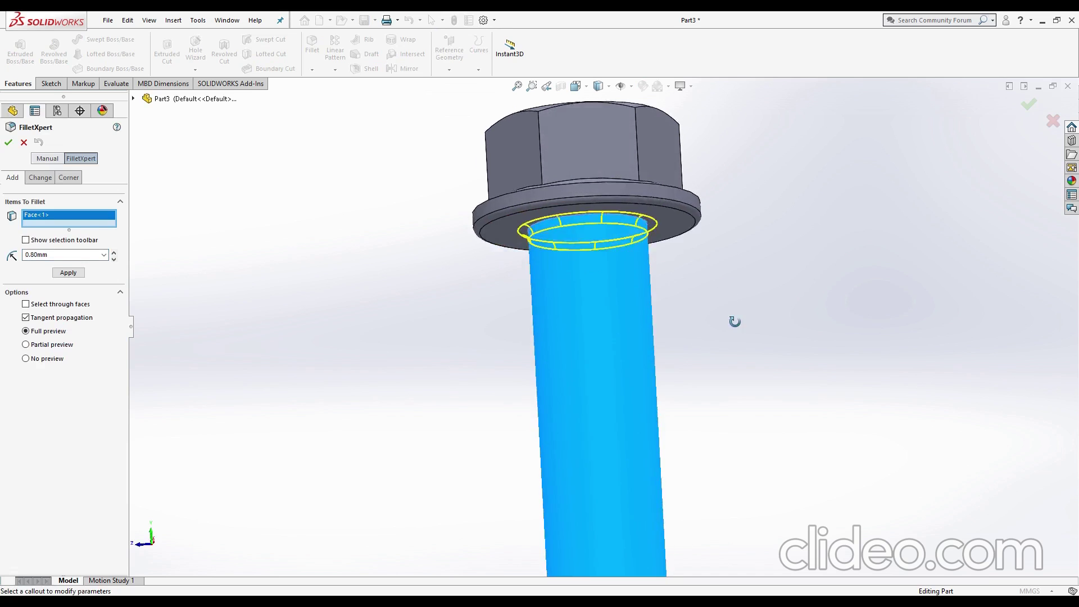
pyautogui.click(8, 142)
# - Start a 0.50 mm fillet and select the first three hex edges above the flange
pyautogui.press('f')
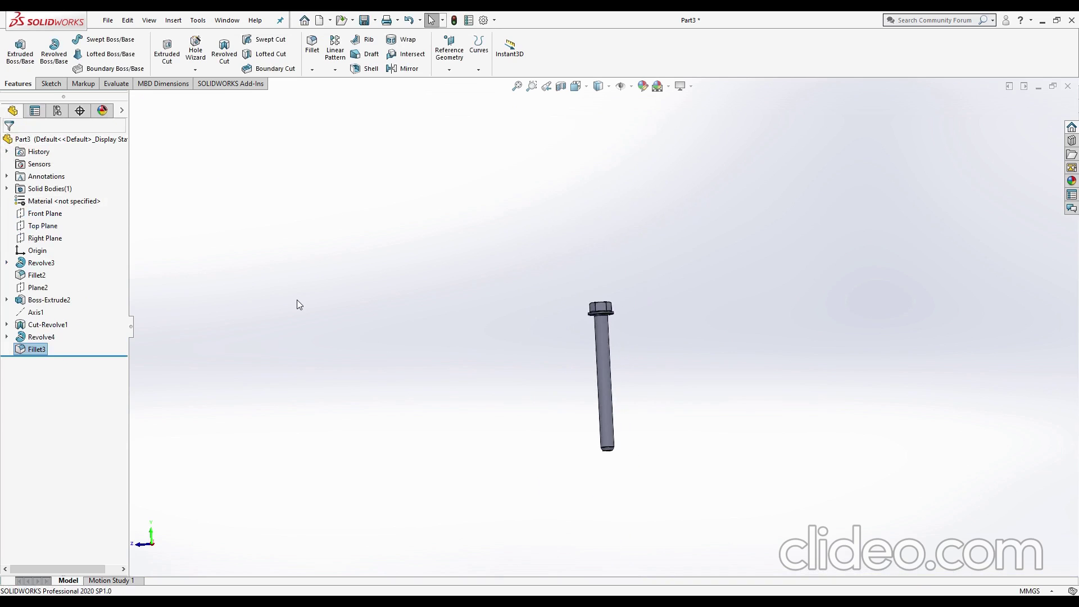
pyautogui.scroll(3, 596, 480)
pyautogui.moveTo(638, 476); pyautogui.dragTo(535, 481, button='middle')
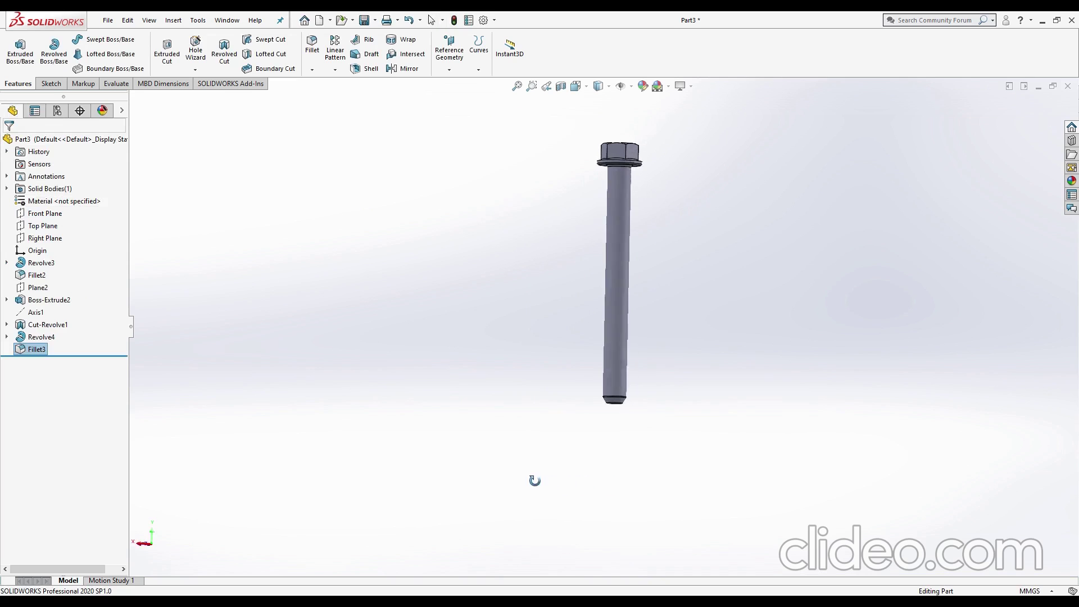
pyautogui.scroll(3, 591, 173)
pyautogui.moveTo(591, 182); pyautogui.dragTo(590, 265, button='middle')
pyautogui.scroll(2, 591, 265)
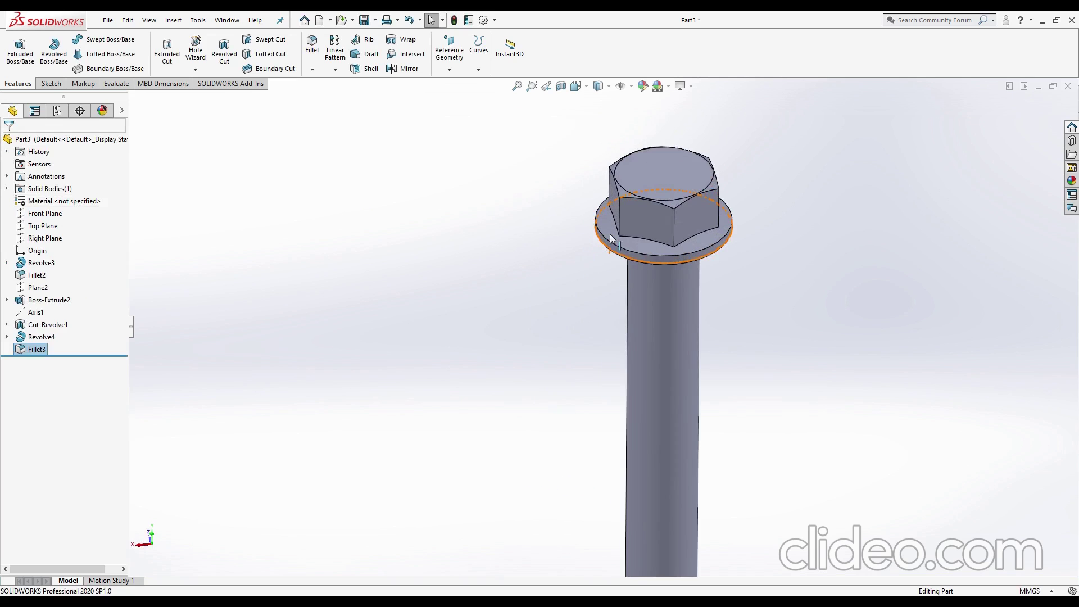
pyautogui.click(314, 63)
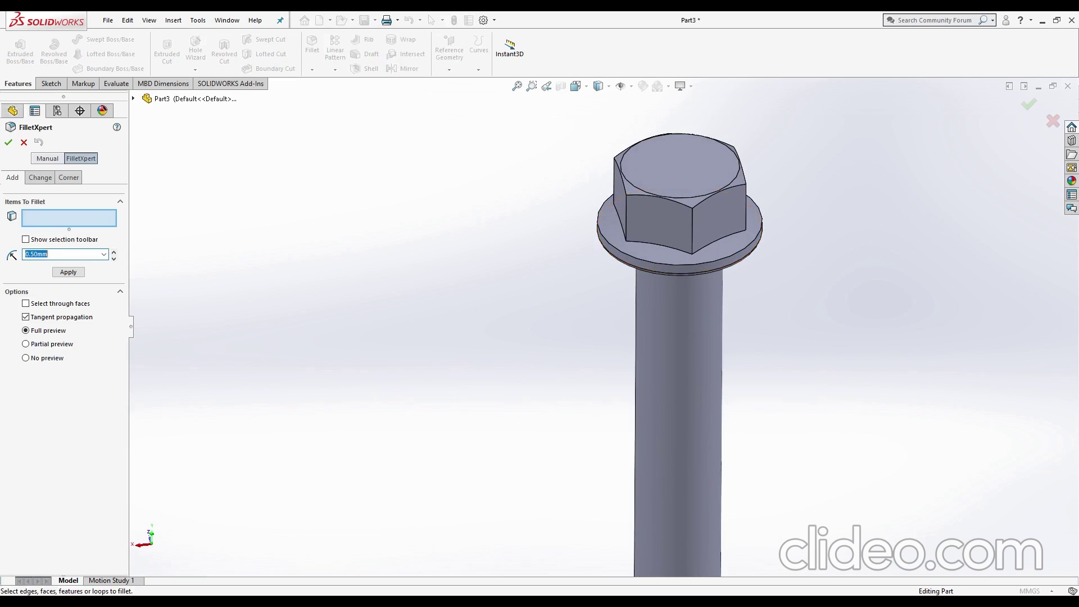
pyautogui.click(669, 247)
pyautogui.click(711, 244)
pyautogui.moveTo(879, 303); pyautogui.dragTo(824, 369, button='middle')
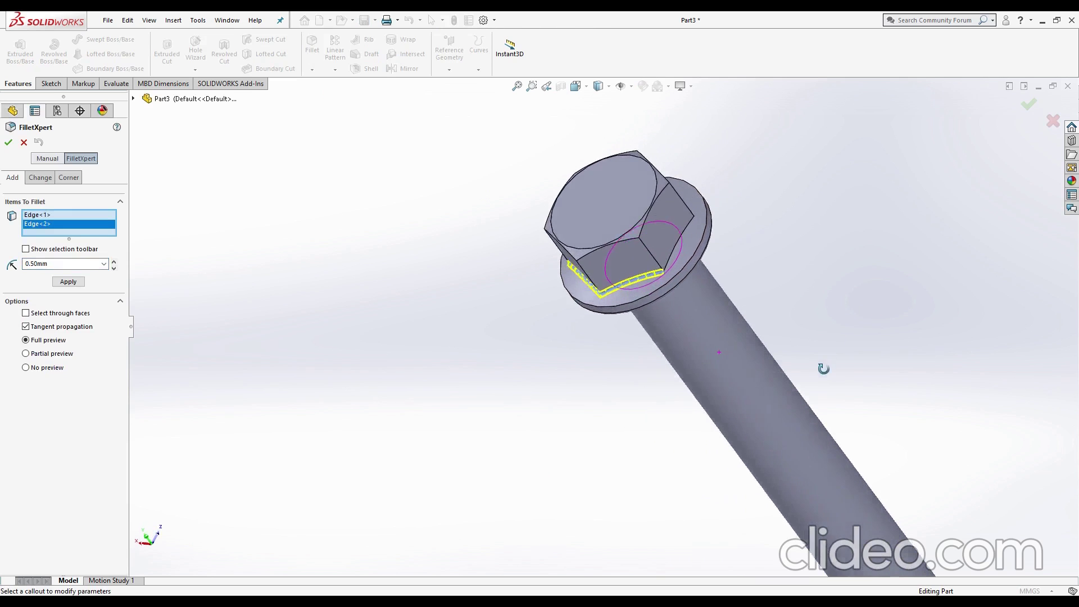
pyautogui.click(671, 250)
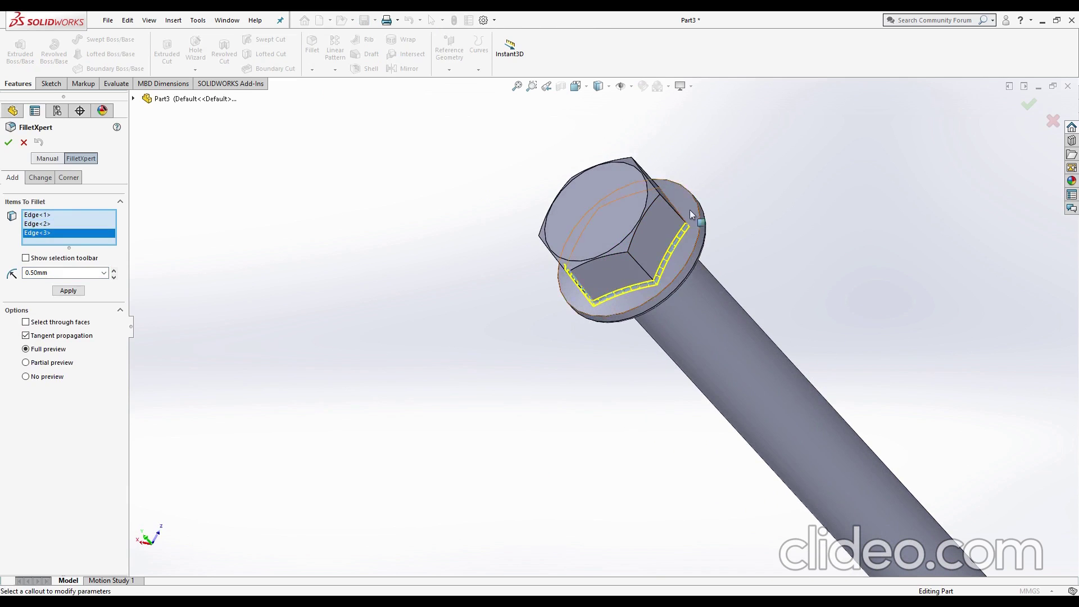
# - Select the remaining three hex base edges and apply the 0.50 mm fillet
pyautogui.moveTo(671, 250)
pyautogui.mouseDown(button='middle')
pyautogui.moveTo(685, 330)
pyautogui.moveTo(674, 213)
pyautogui.moveTo(622, 163)
pyautogui.mouseUp(button='middle')
pyautogui.click(677, 204)
pyautogui.click(646, 166)
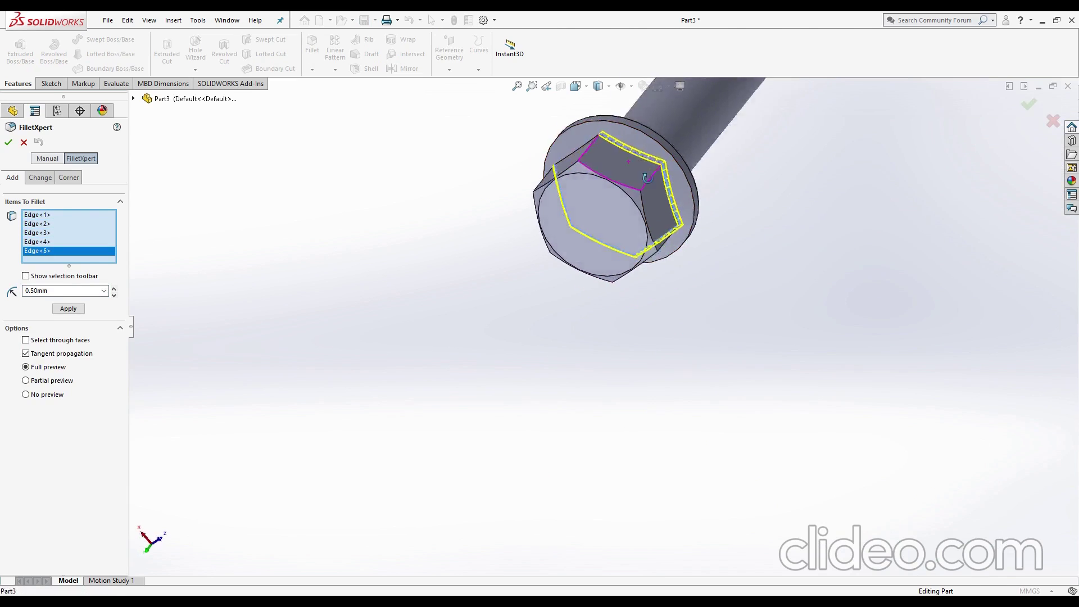
pyautogui.click(579, 143)
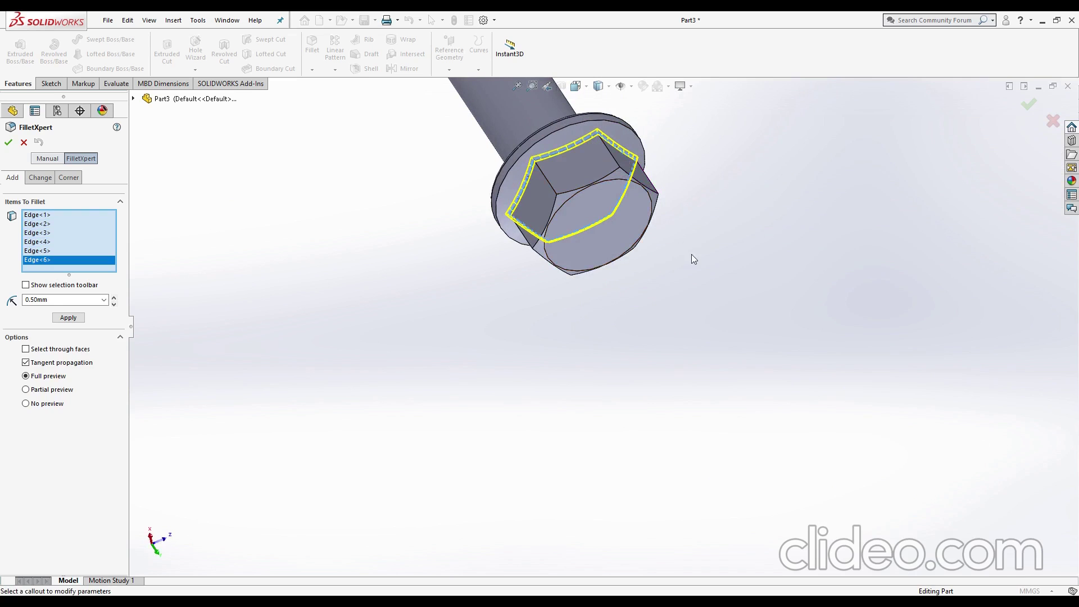
pyautogui.moveTo(691, 254)
pyautogui.mouseDown(button='middle')
pyautogui.moveTo(670, 154)
pyautogui.moveTo(695, 271)
pyautogui.moveTo(635, 214)
pyautogui.mouseUp(button='middle')
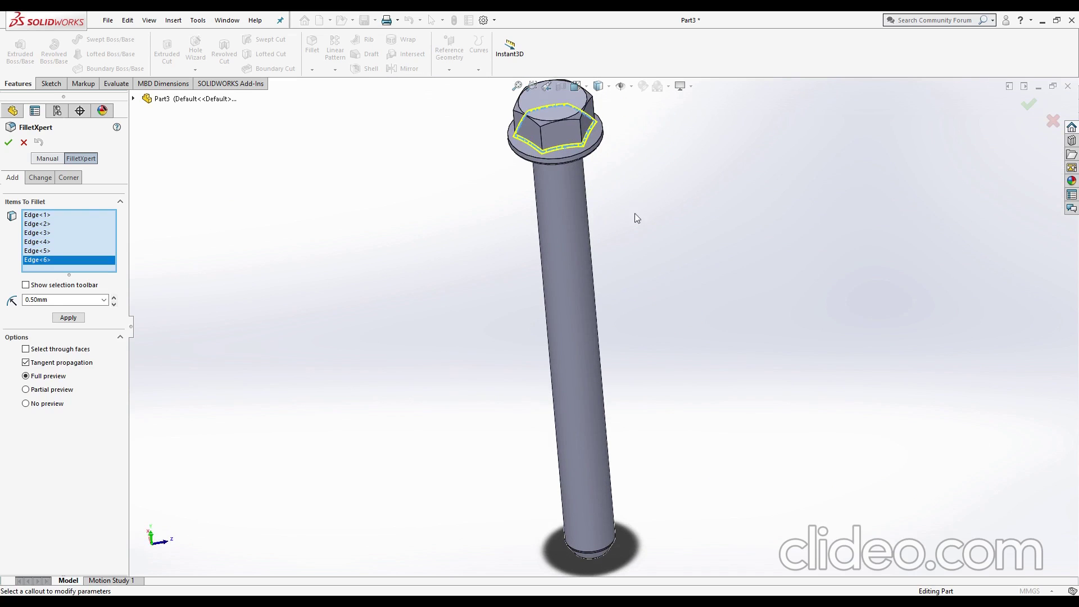
pyautogui.click(8, 143)
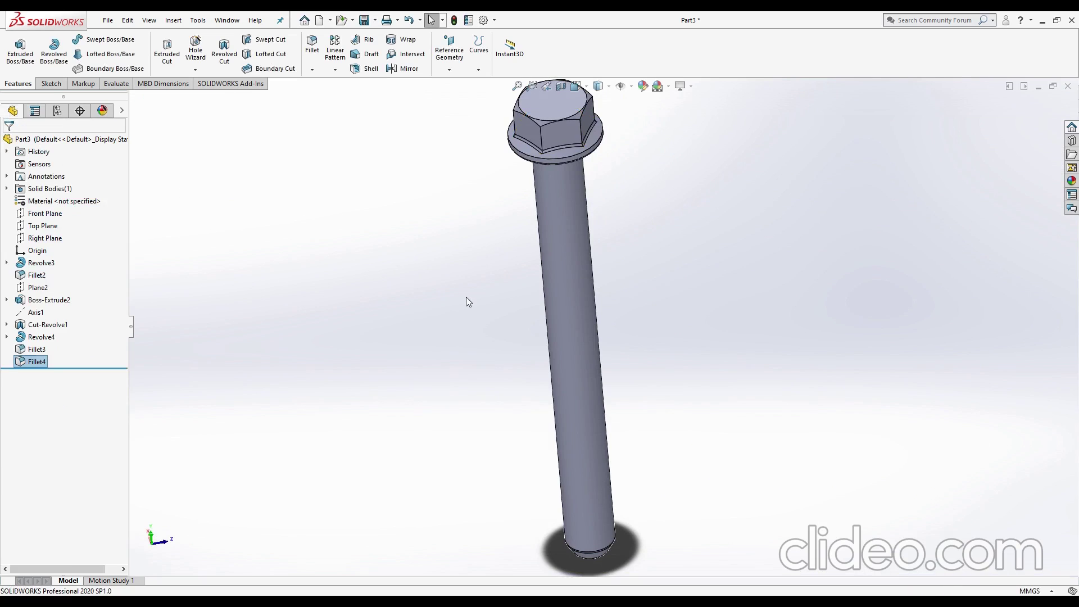
pyautogui.scroll(3, 464, 298)
pyautogui.scroll(-3, 586, 271)
pyautogui.moveTo(586, 271)
pyautogui.mouseDown(button='middle')
pyautogui.moveTo(609, 308)
pyautogui.moveTo(586, 218)
pyautogui.moveTo(596, 254)
pyautogui.mouseUp(button='middle')
pyautogui.moveTo(640, 322); pyautogui.dragTo(641, 338, button='middle')
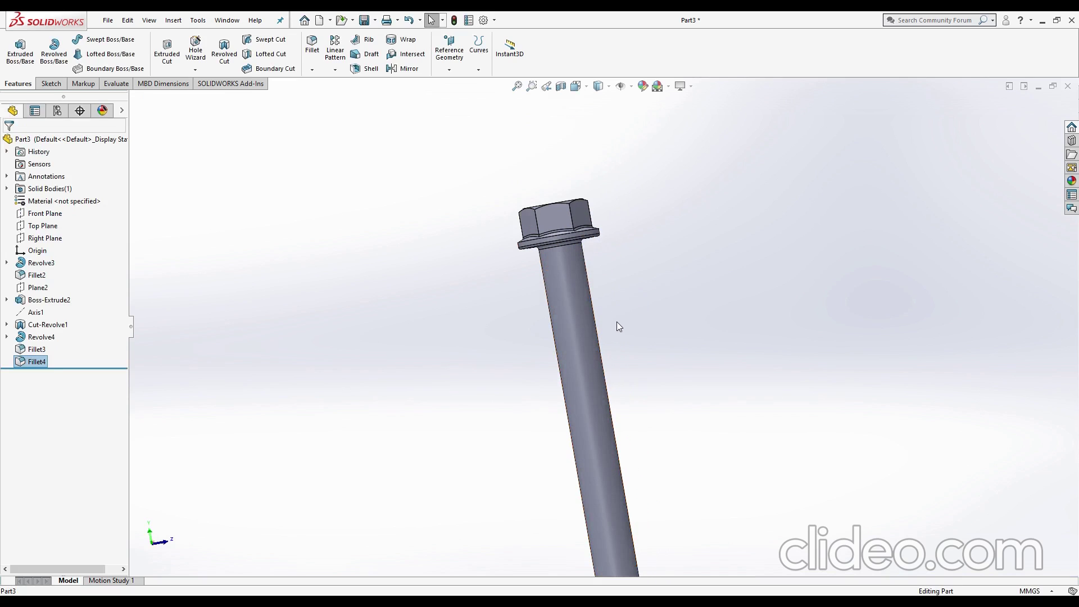
pyautogui.scroll(3, 617, 331)
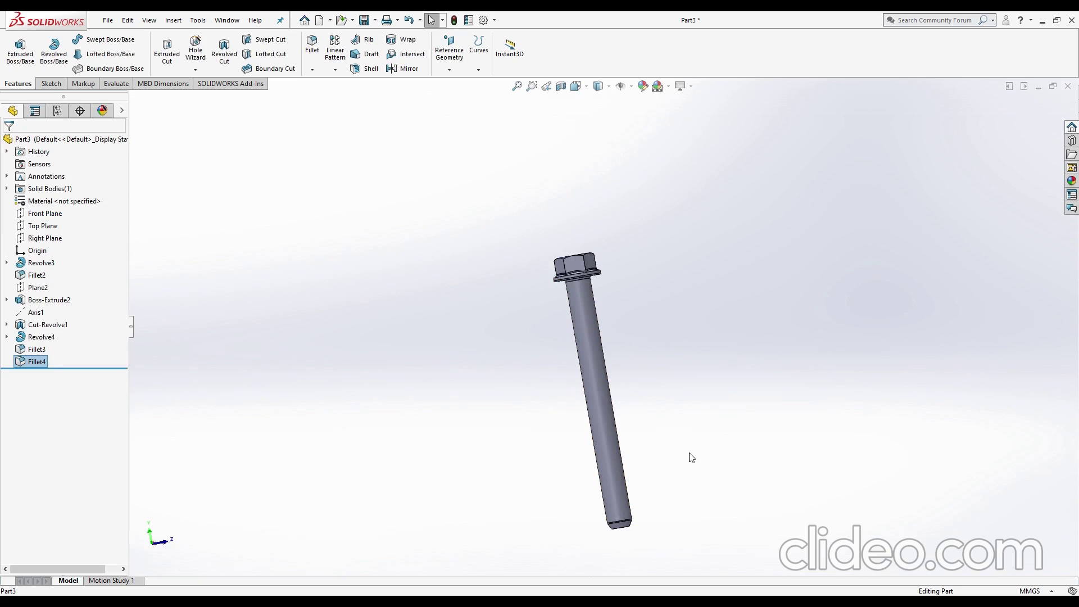
pyautogui.moveTo(688, 458)
pyautogui.mouseDown(button='middle')
pyautogui.moveTo(638, 472)
pyautogui.moveTo(649, 424)
pyautogui.moveTo(596, 450)
pyautogui.moveTo(641, 484)
pyautogui.moveTo(624, 321)
pyautogui.moveTo(571, 313)
pyautogui.moveTo(540, 347)
pyautogui.moveTo(542, 400)
pyautogui.mouseUp(button='middle')
pyautogui.scroll(-2, 538, 343)
pyautogui.scroll(2, 551, 363)
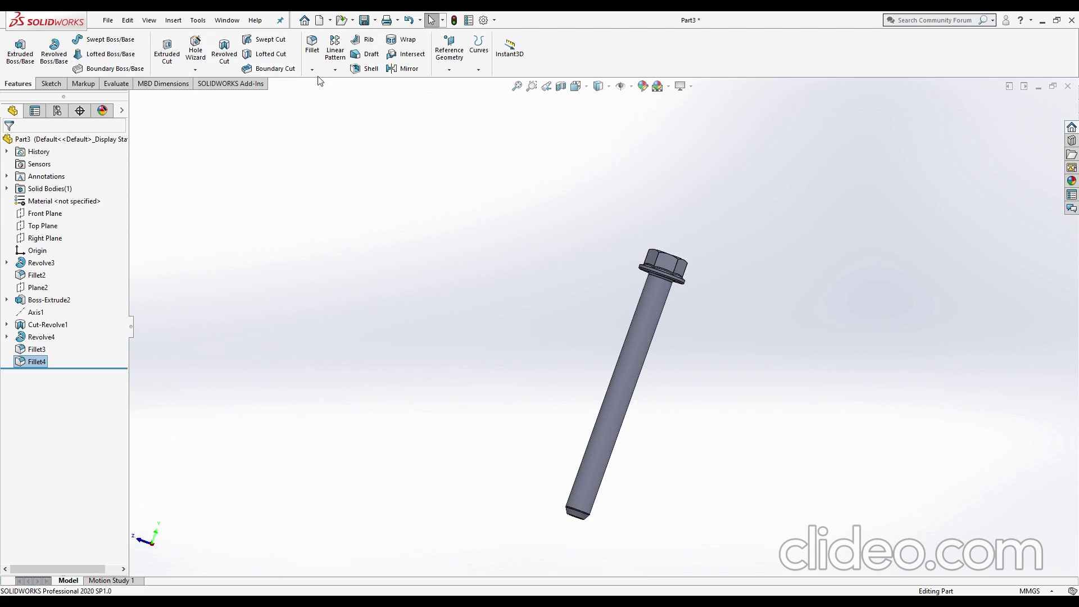
pyautogui.click(472, 266)
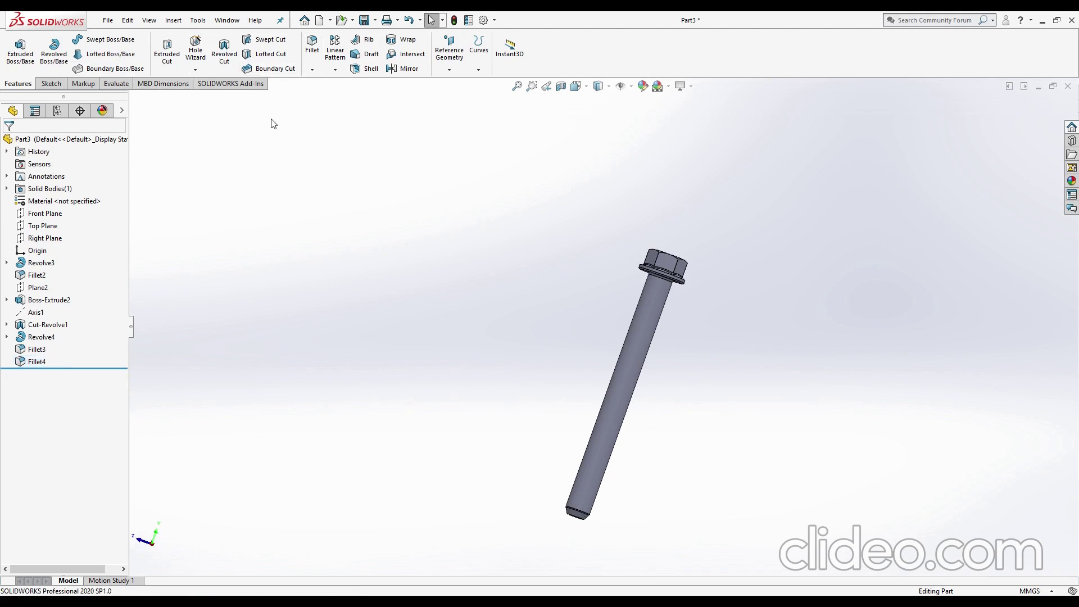
pyautogui.click(196, 70)
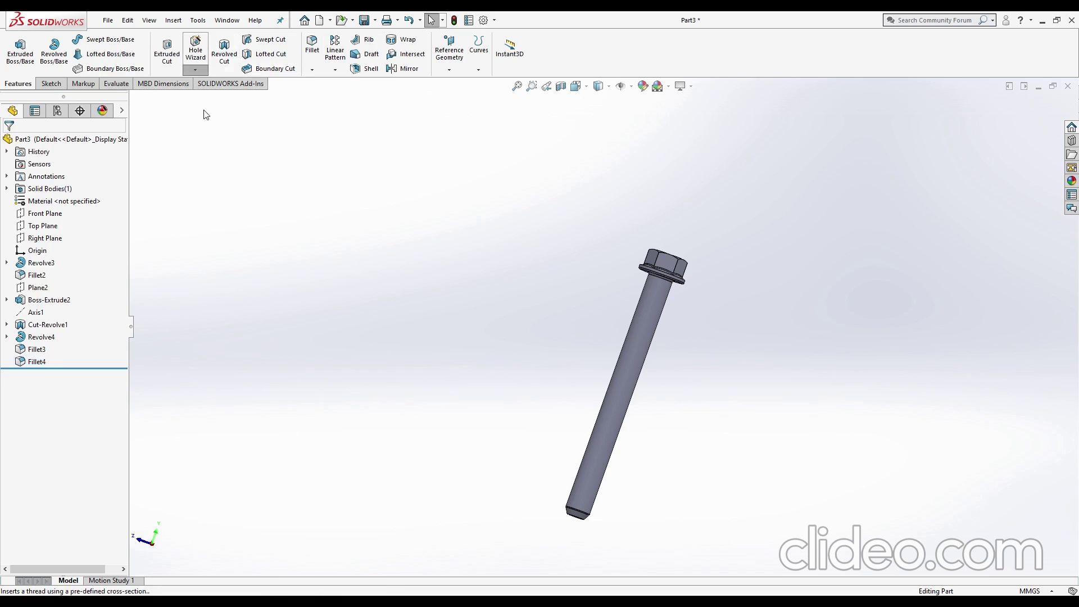
# - Add a Metric Die M10x1.5 thread, Blind 25 mm, on the shank tip's circular edge
pyautogui.click(202, 108)
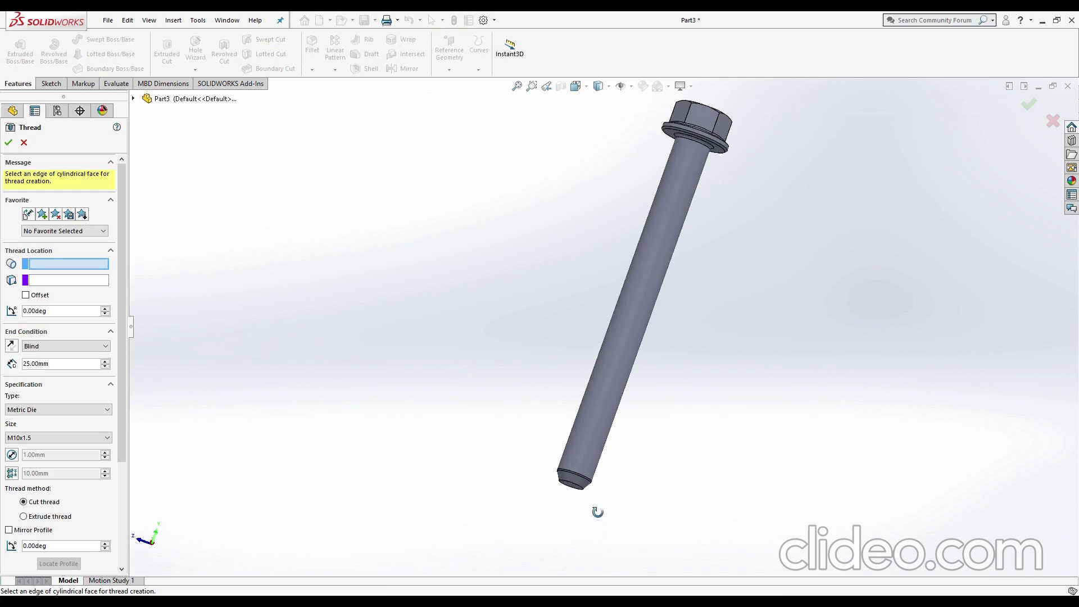
pyautogui.scroll(-5, 597, 506)
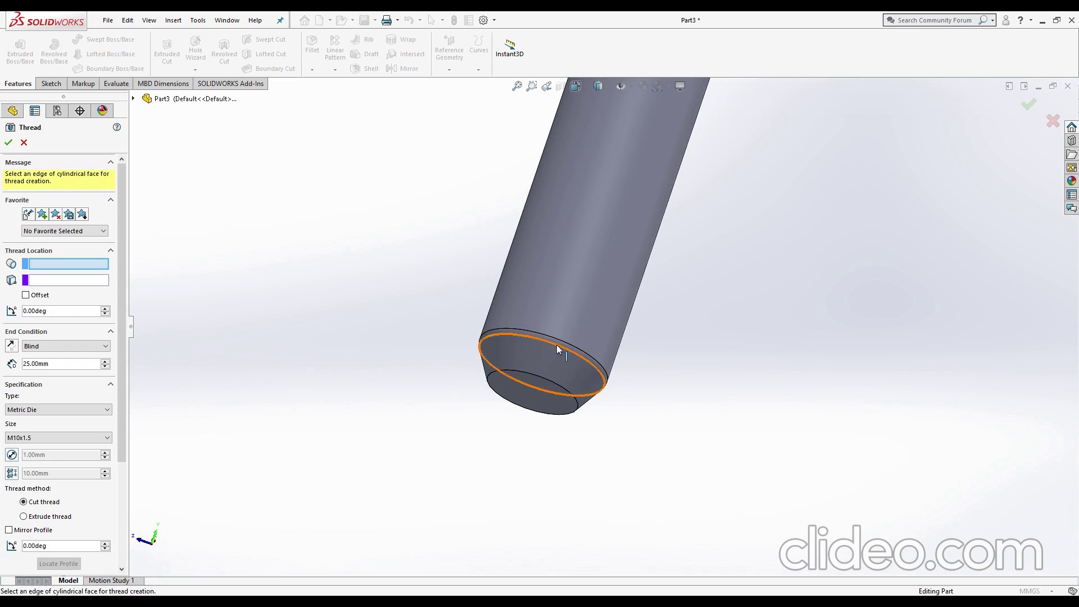
pyautogui.click(568, 354)
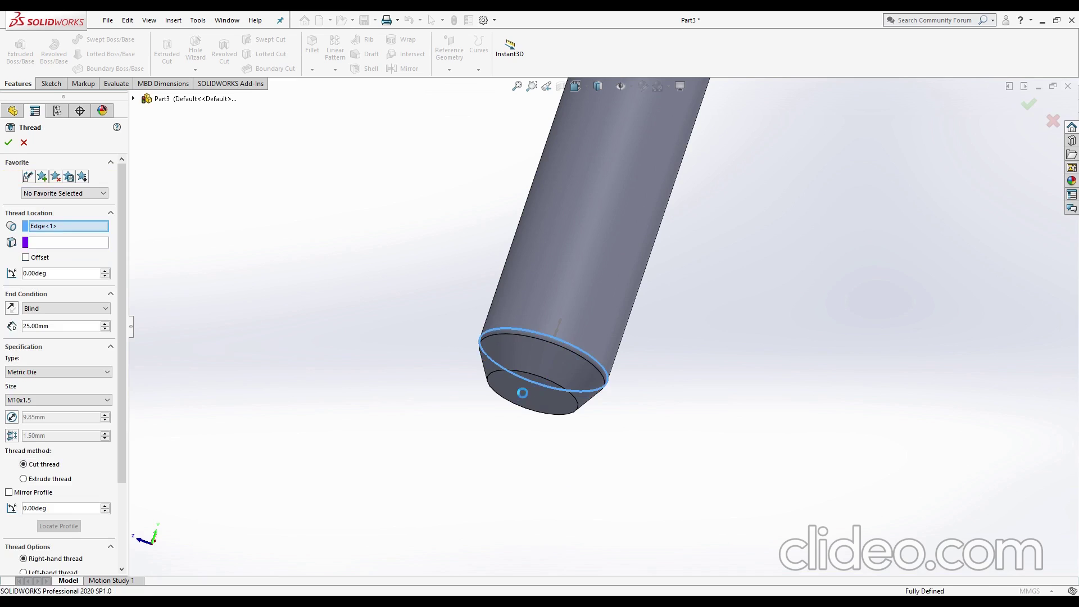
pyautogui.press('z')
pyautogui.press('z')
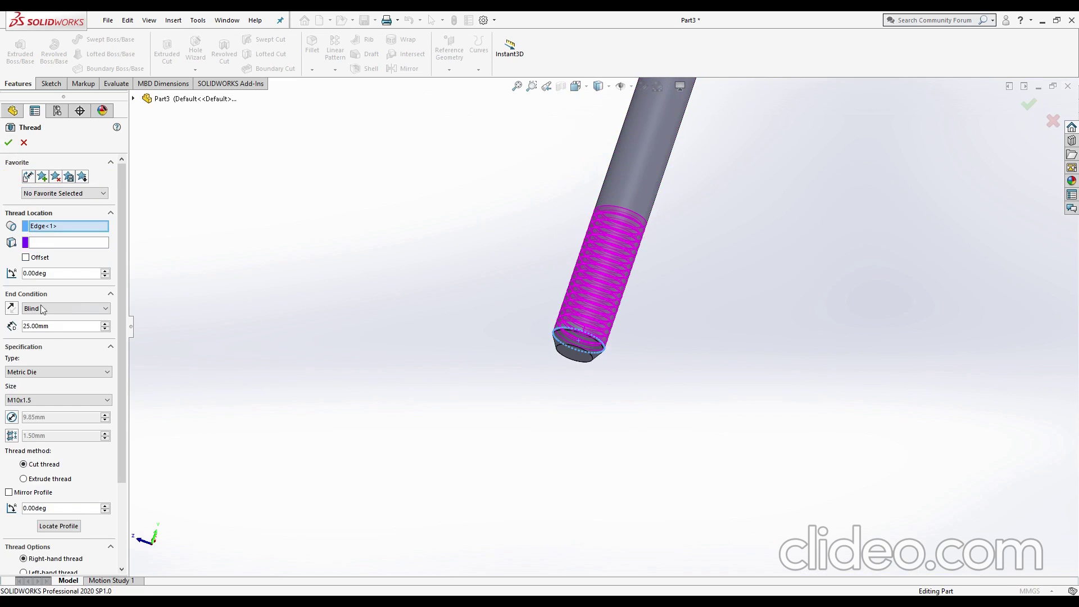
pyautogui.click(73, 329)
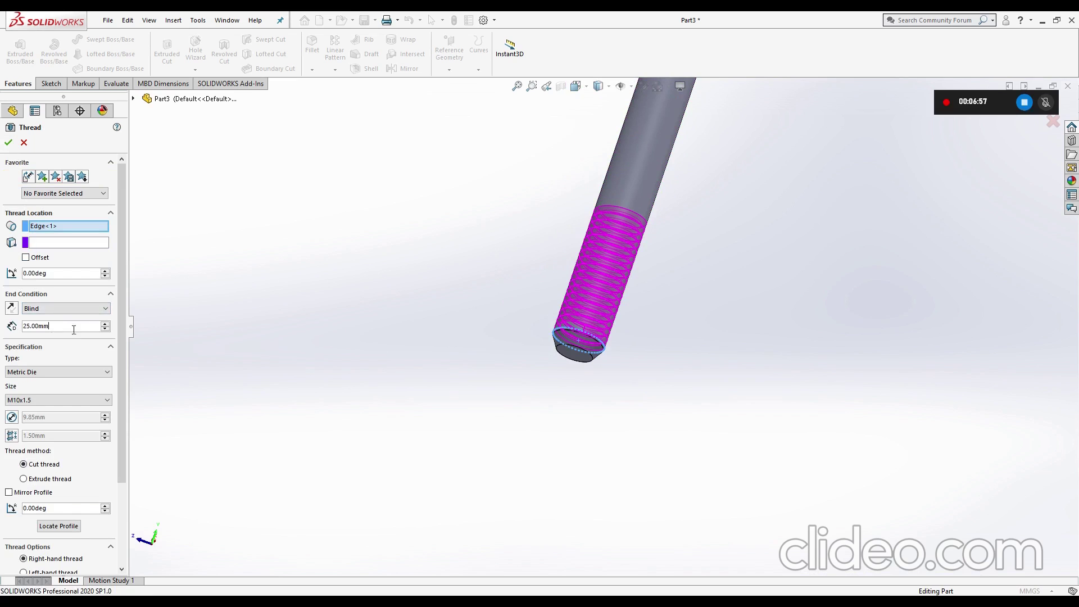
pyautogui.moveTo(122, 434)
pyautogui.mouseDown()
pyautogui.moveTo(116, 525)
pyautogui.moveTo(118, 450)
pyautogui.mouseUp()
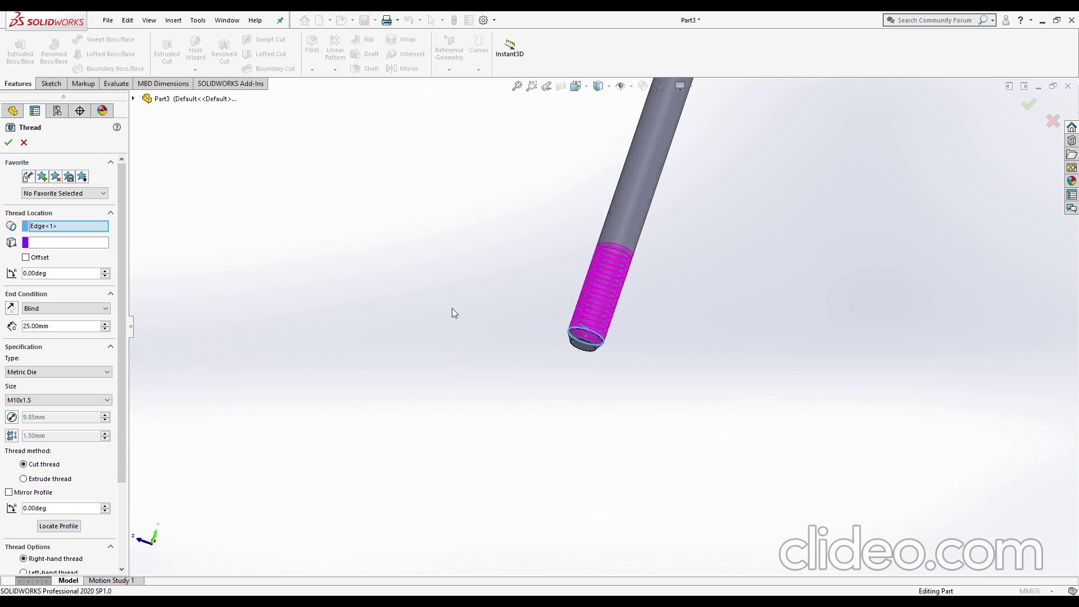
pyautogui.scroll(5, 441, 379)
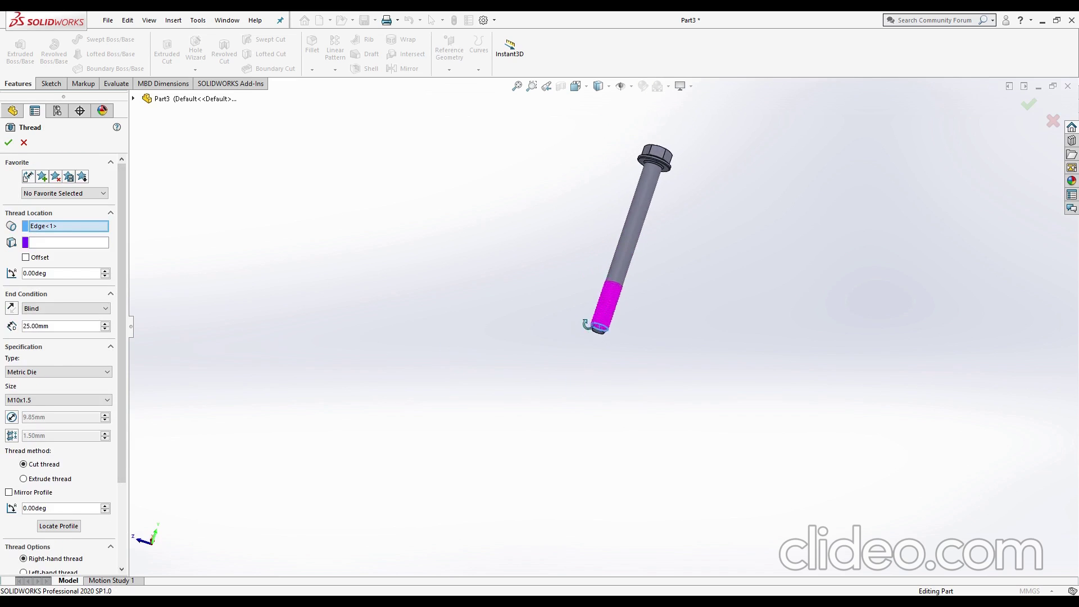
pyautogui.click(7, 142)
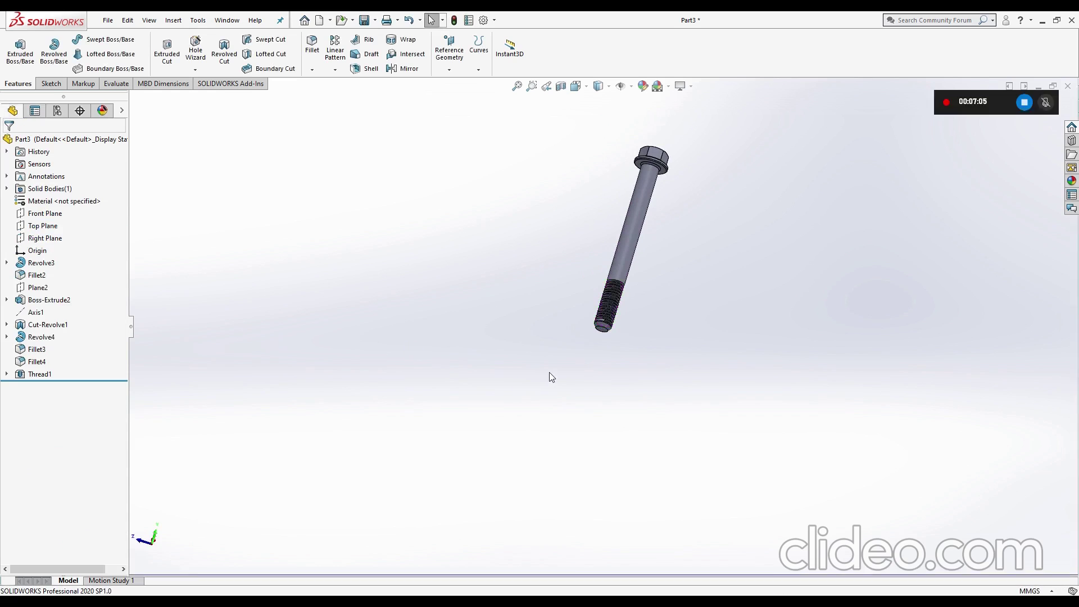
pyautogui.scroll(-5, 607, 339)
pyautogui.moveTo(615, 330)
pyautogui.mouseDown(button='middle')
pyautogui.moveTo(568, 369)
pyautogui.moveTo(590, 290)
pyautogui.mouseUp(button='middle')
pyautogui.scroll(2, 568, 307)
pyautogui.scroll(2, 558, 311)
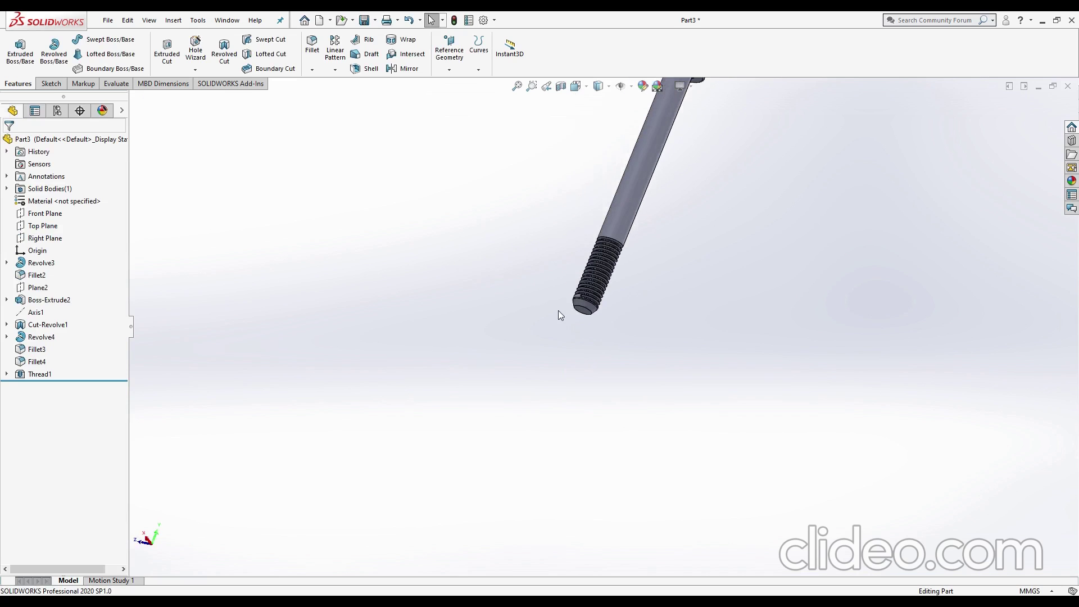
pyautogui.scroll(-5, 573, 309)
pyautogui.scroll(-1, 574, 309)
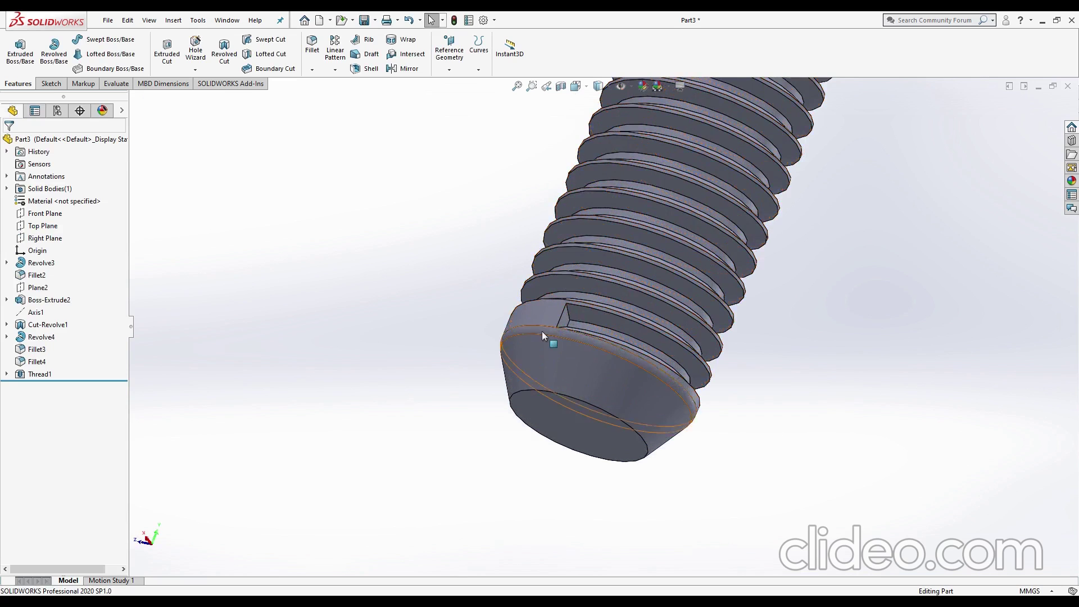
pyautogui.scroll(5, 521, 341)
pyautogui.scroll(3, 475, 362)
pyautogui.scroll(2, 514, 329)
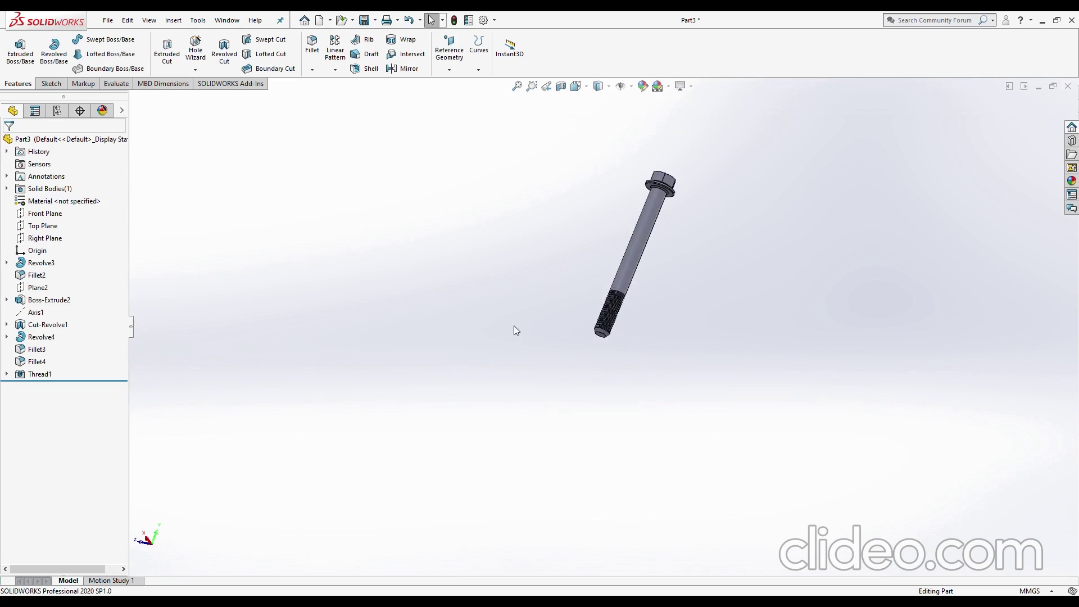
pyautogui.moveTo(514, 329)
pyautogui.mouseDown(button='middle')
pyautogui.moveTo(468, 371)
pyautogui.moveTo(371, 179)
pyautogui.mouseUp(button='middle')
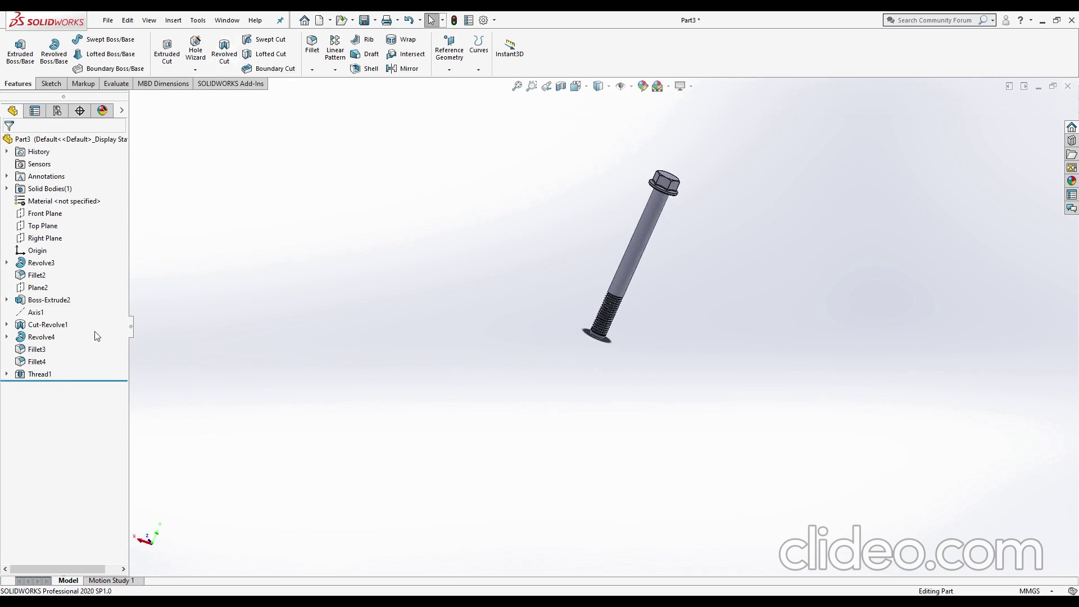
# - Edit Thread1 to use the bolt tip's end face as its start location
pyautogui.click(42, 374)
pyautogui.click(58, 349)
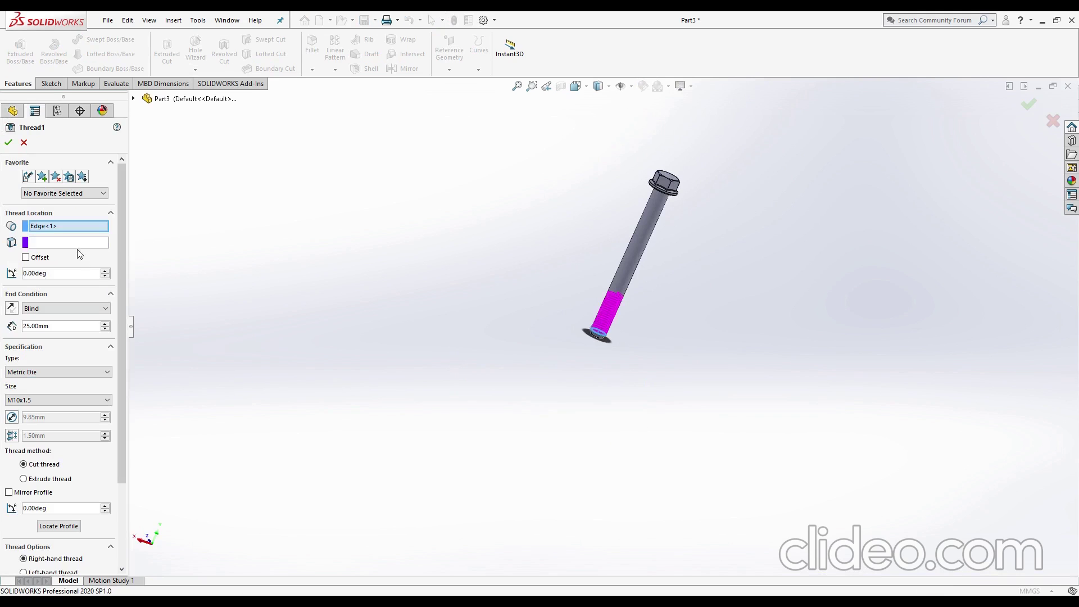
pyautogui.moveTo(313, 424); pyautogui.dragTo(716, 340, button='middle')
pyautogui.scroll(-5, 628, 336)
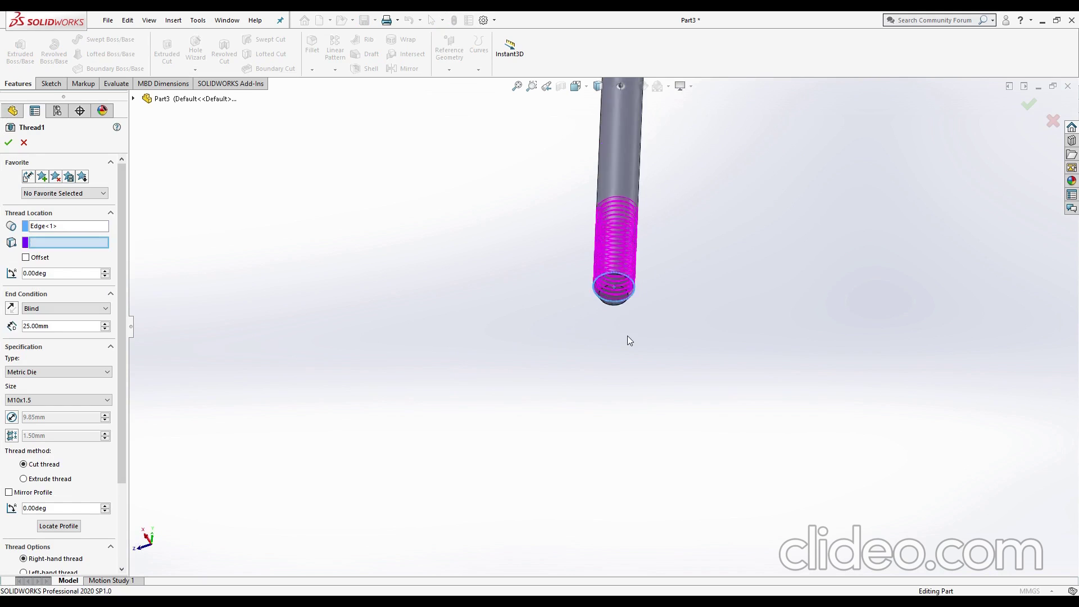
pyautogui.scroll(-2, 628, 335)
pyautogui.click(596, 271)
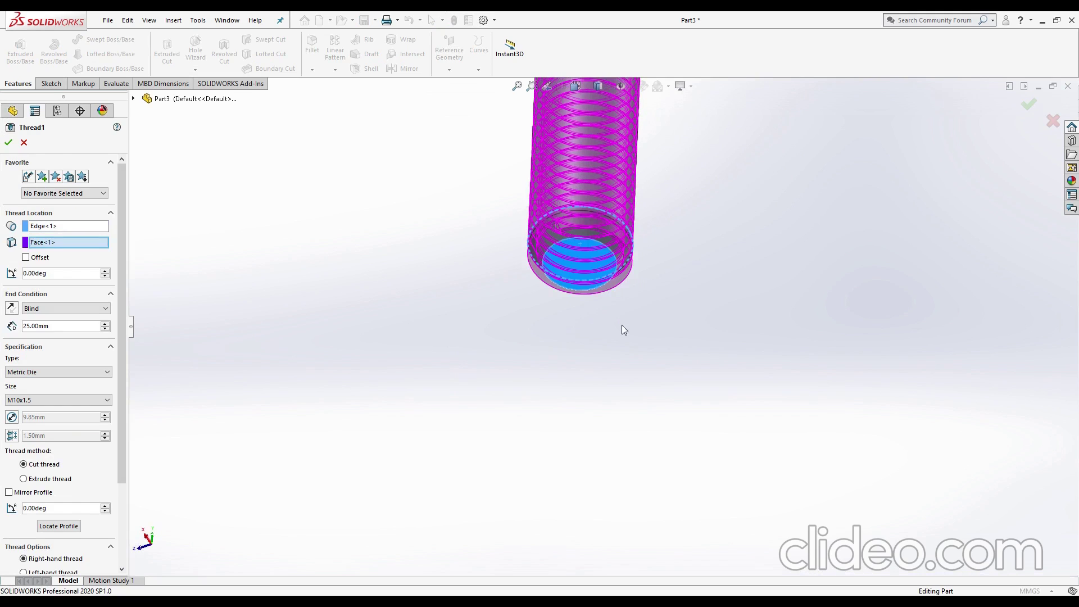
pyautogui.click(8, 142)
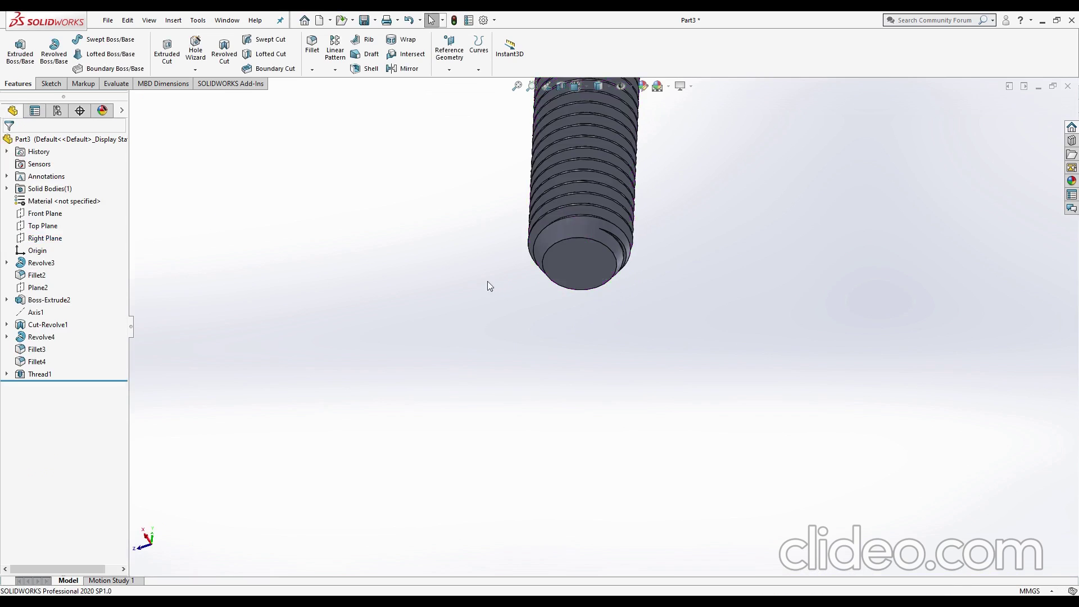
pyautogui.moveTo(488, 286); pyautogui.dragTo(441, 405, button='middle')
pyautogui.scroll(2, 433, 377)
pyautogui.scroll(2, 433, 365)
# - Orbit down onto the hex head and select its top face
pyautogui.moveTo(438, 364)
pyautogui.mouseDown(button='middle')
pyautogui.moveTo(562, 346)
pyautogui.moveTo(503, 251)
pyautogui.mouseUp(button='middle')
pyautogui.scroll(3, 502, 268)
pyautogui.scroll(-3, 612, 187)
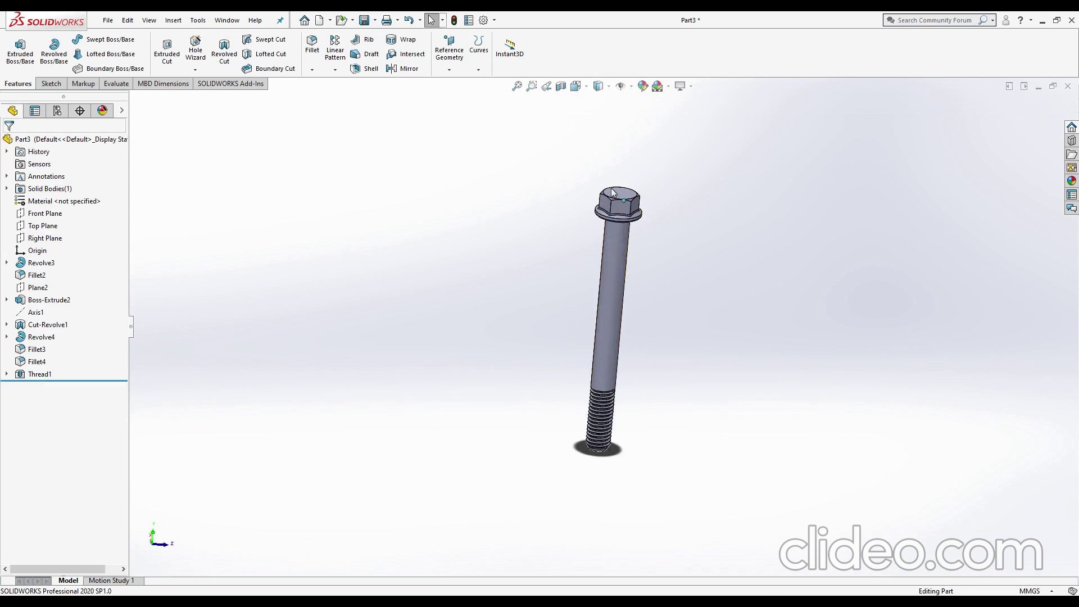
pyautogui.scroll(-2, 613, 191)
pyautogui.scroll(-1, 679, 346)
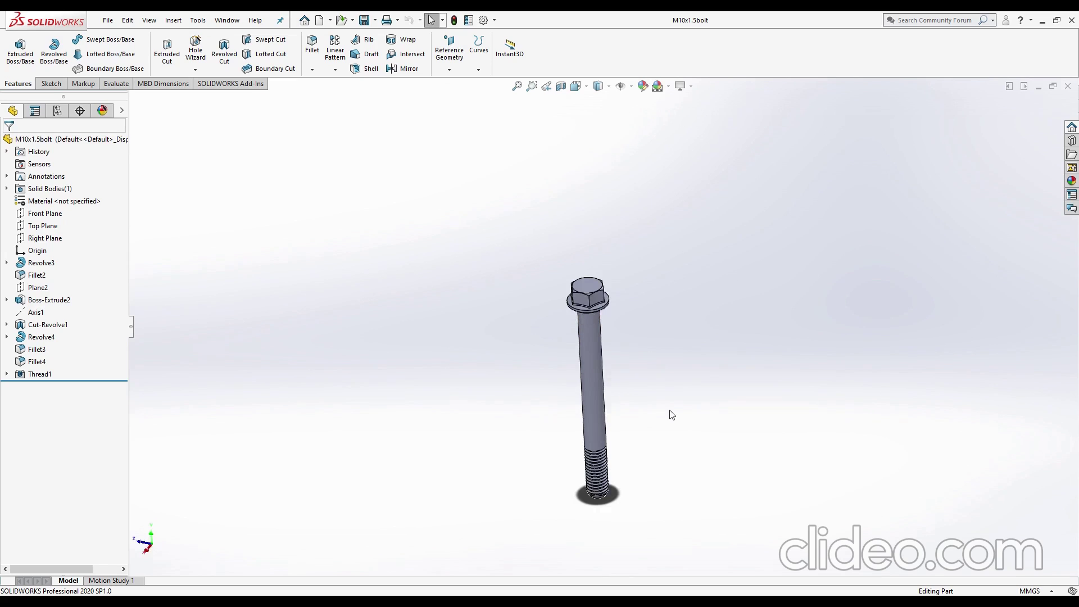
pyautogui.moveTo(705, 315)
pyautogui.mouseDown(button='middle')
pyautogui.moveTo(689, 296)
pyautogui.moveTo(643, 332)
pyautogui.mouseUp(button='middle')
pyautogui.scroll(-2, 573, 343)
pyautogui.scroll(-1, 574, 347)
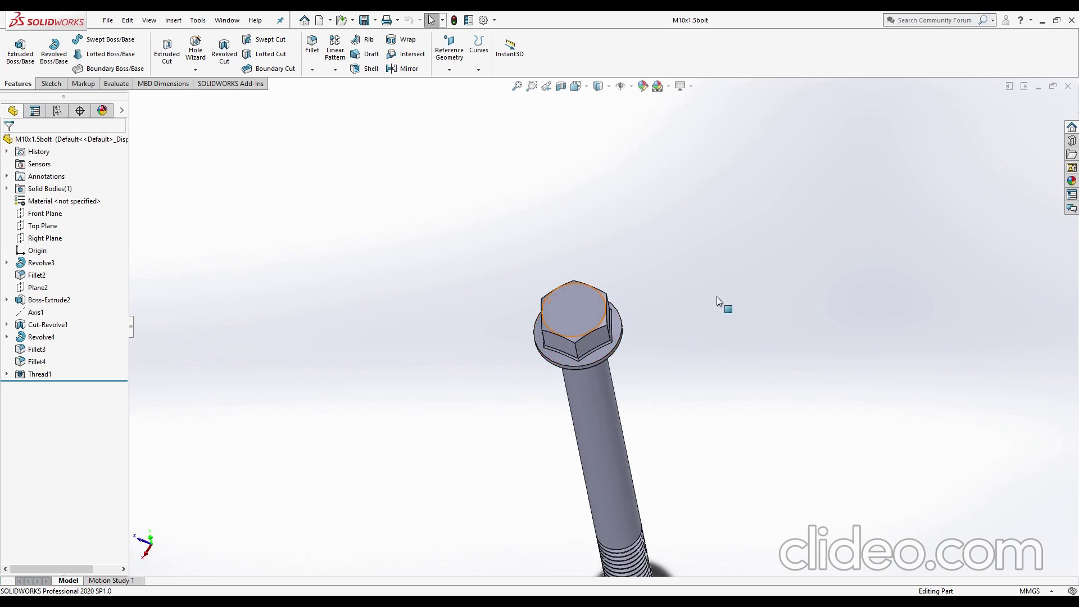
pyautogui.click(562, 308)
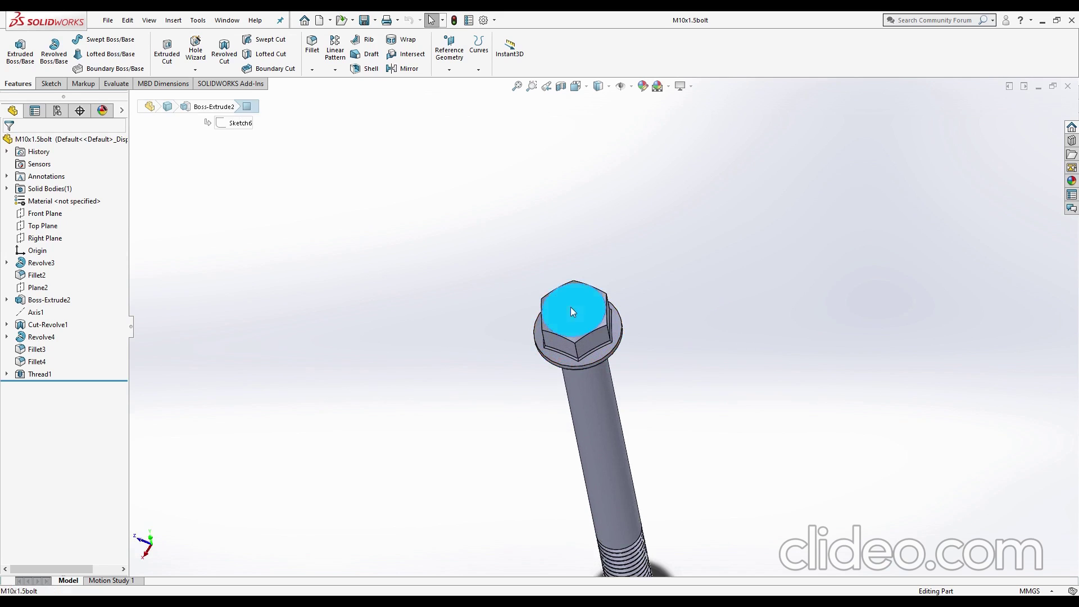
# - Start a sketch on the hex head's top face and switch the display to wireframe
pyautogui.click(621, 278)
pyautogui.click(887, 323)
pyautogui.scroll(2, 887, 323)
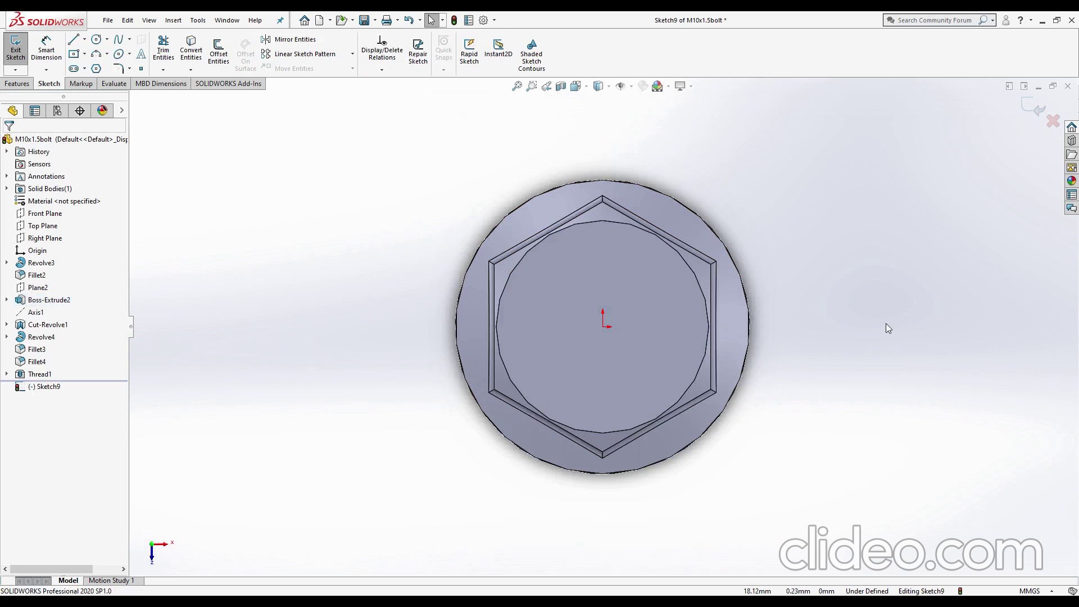
pyautogui.scroll(-1, 883, 325)
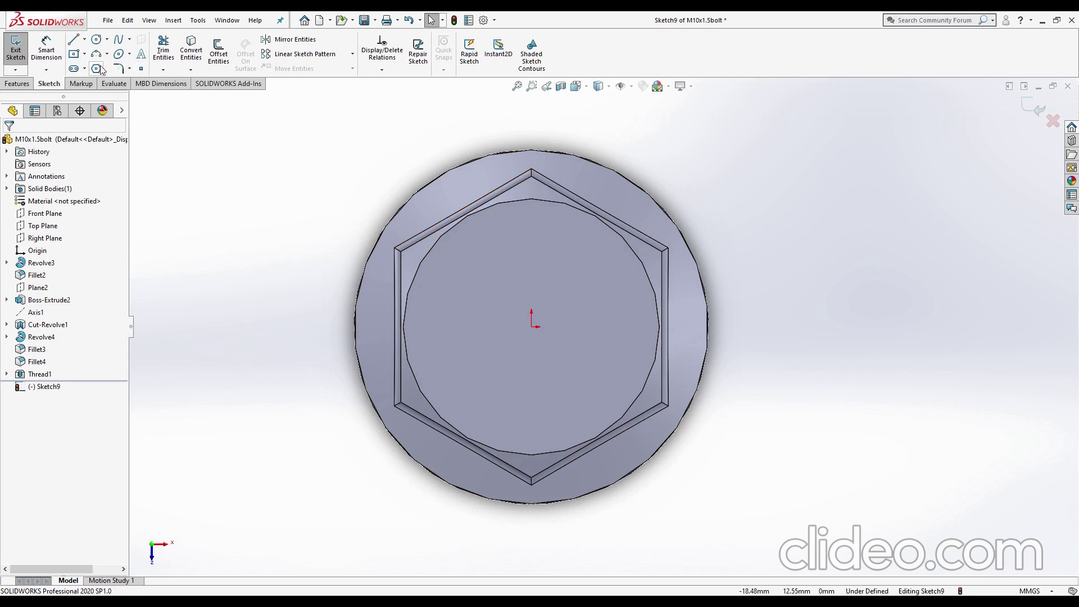
pyautogui.click(599, 86)
pyautogui.click(605, 143)
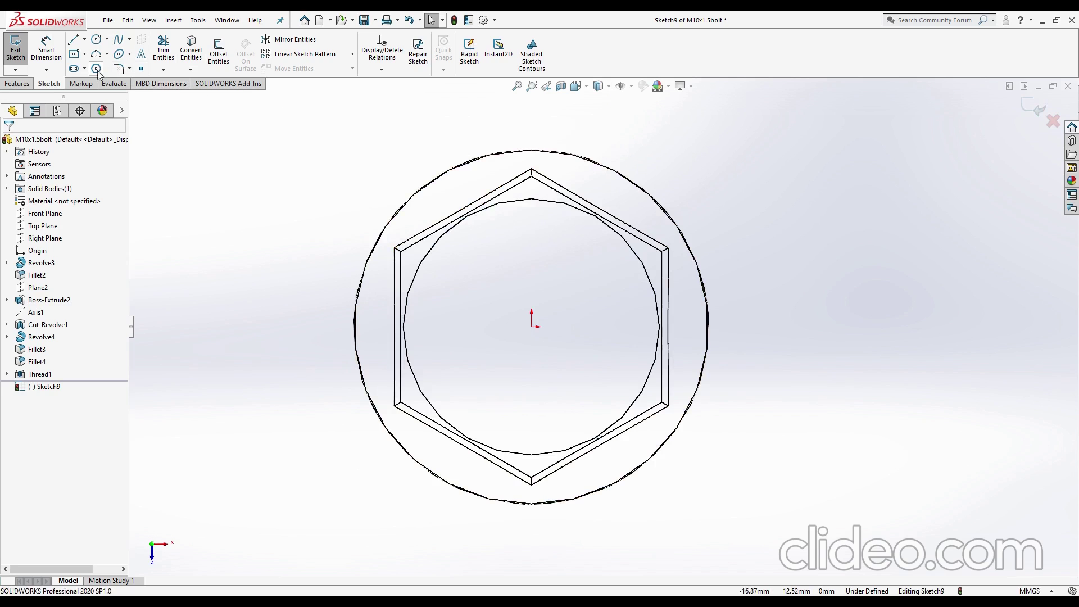
# - Draw a radius 4 construction circle centred on the origin
pyautogui.click(96, 38)
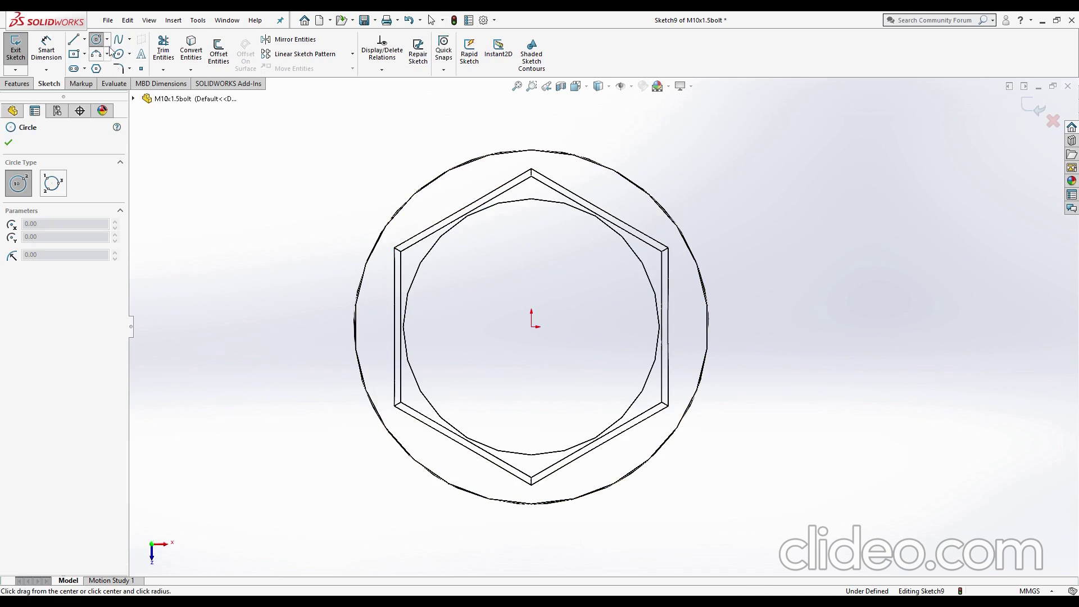
pyautogui.click(531, 326)
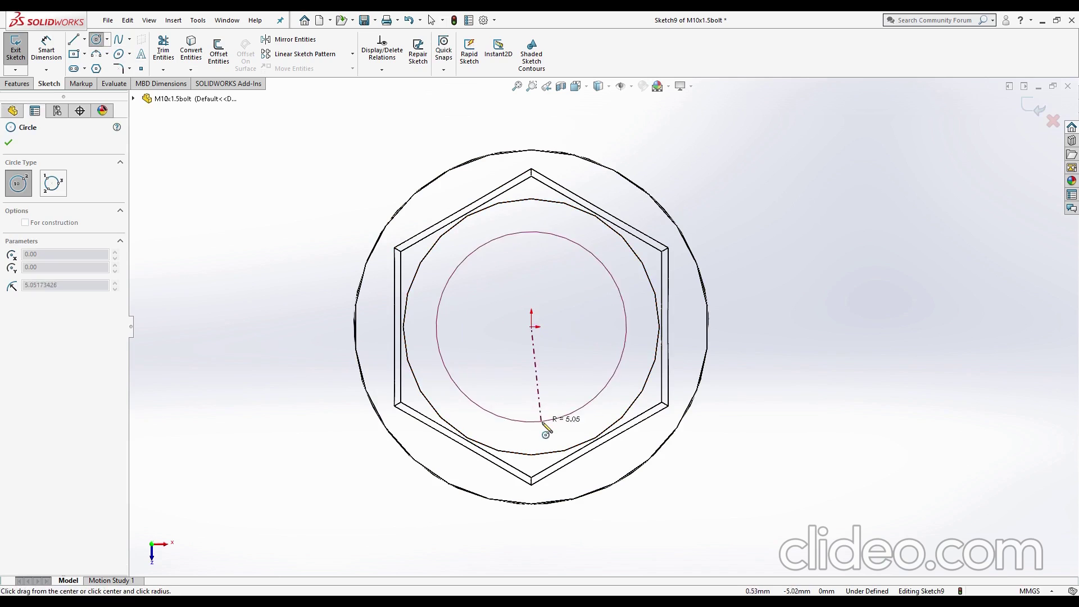
pyautogui.click(542, 428)
pyautogui.write('4')
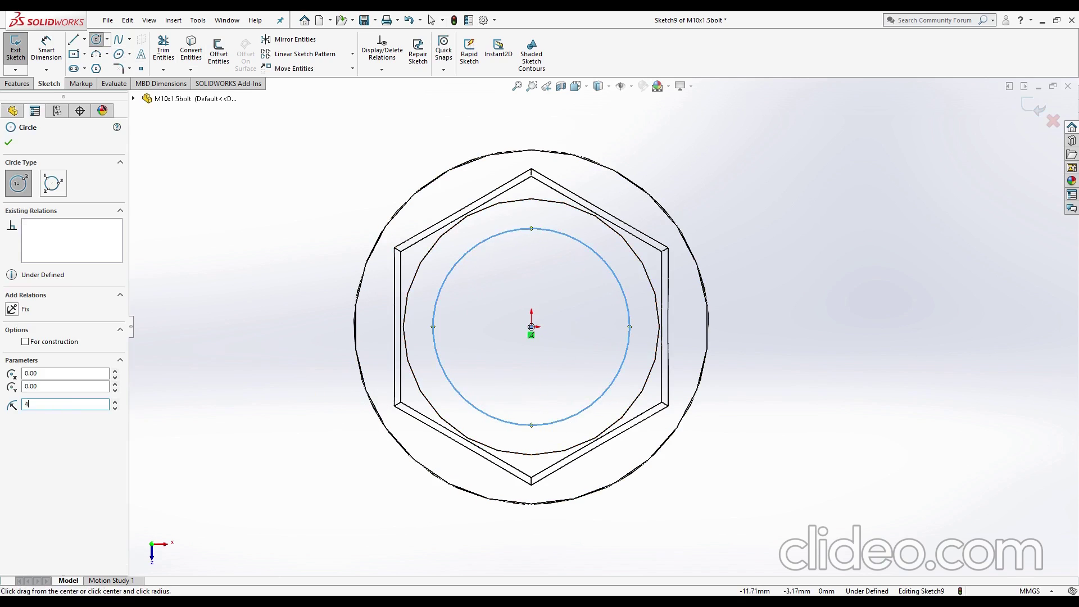
pyautogui.press('Return')
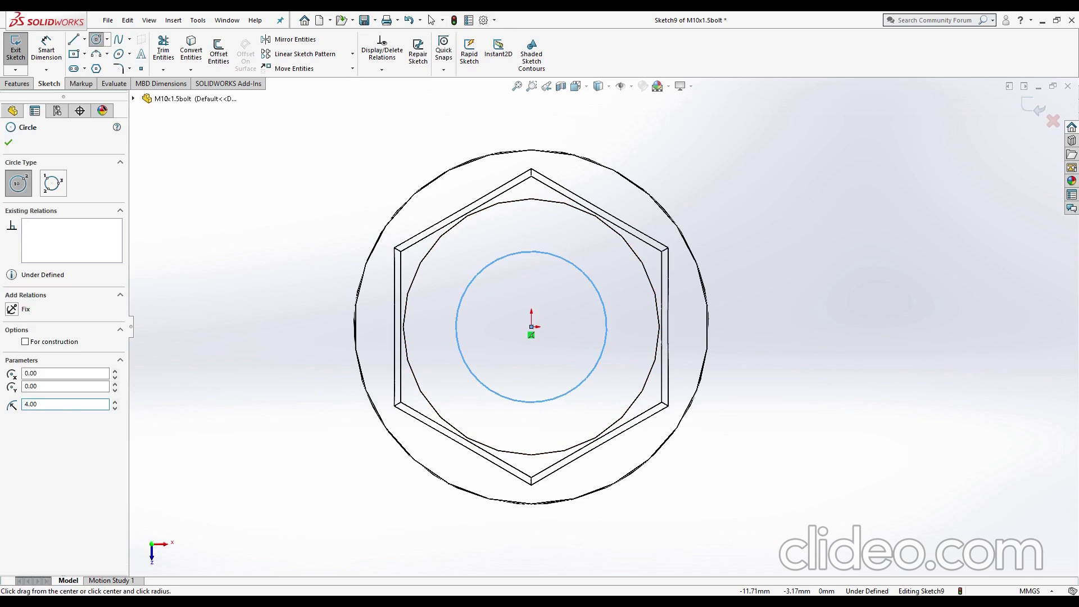
pyautogui.click(67, 344)
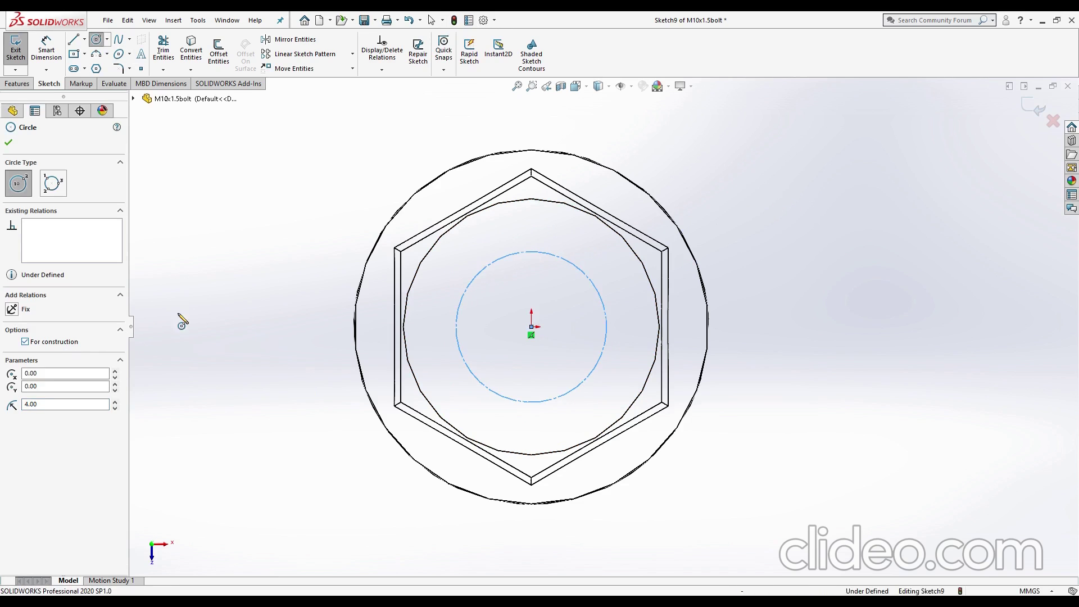
pyautogui.click(10, 143)
pyautogui.click(163, 50)
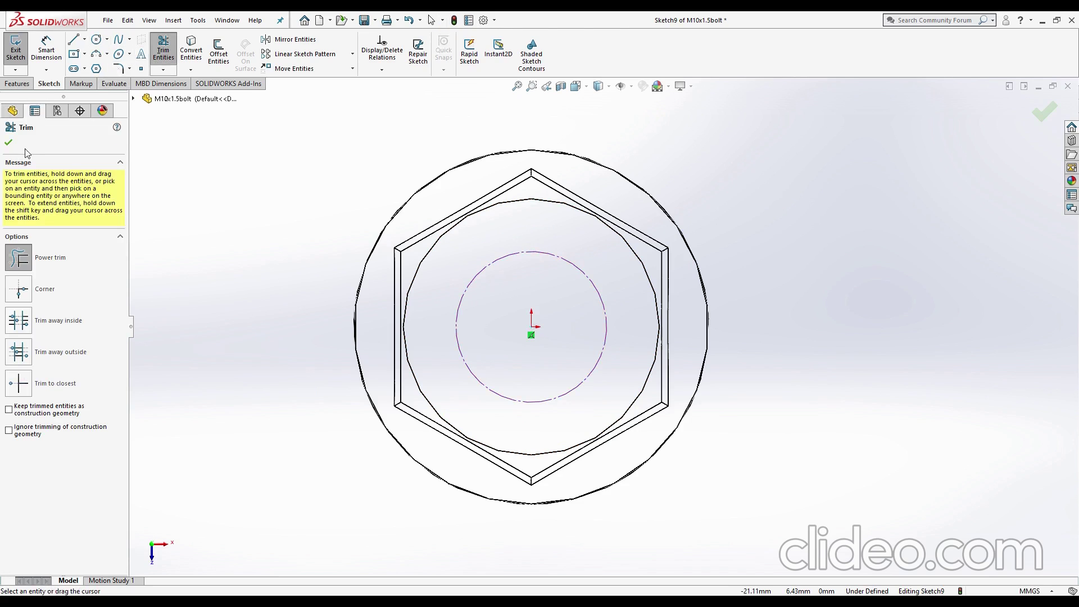
# - Add sketch text 'SOUL MUSIC' along the circle, turning off the document font
pyautogui.click(142, 54)
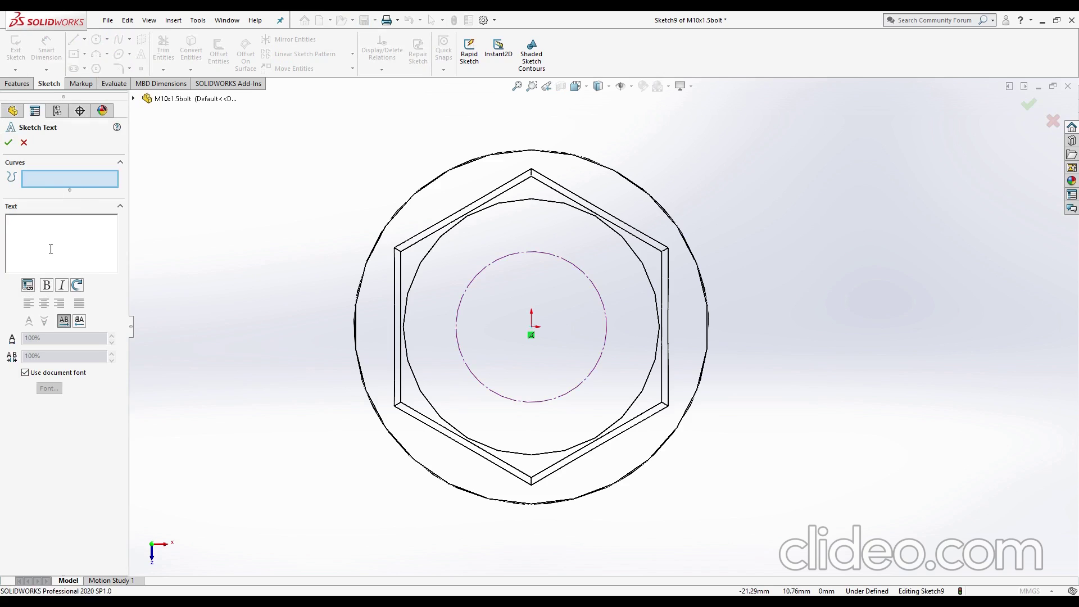
pyautogui.write('SOUL ')
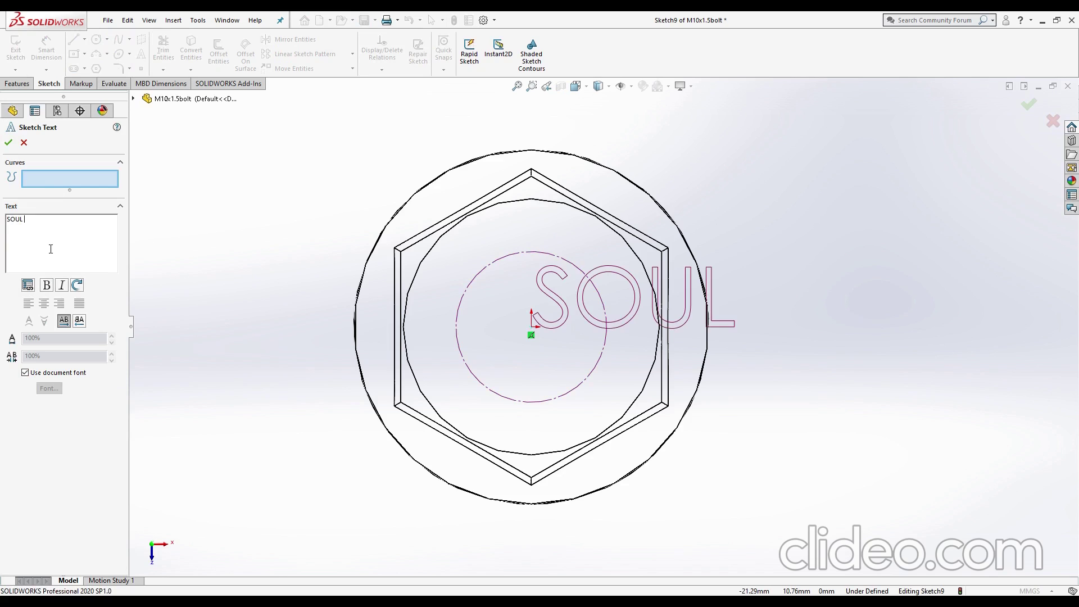
pyautogui.write('MUSIC')
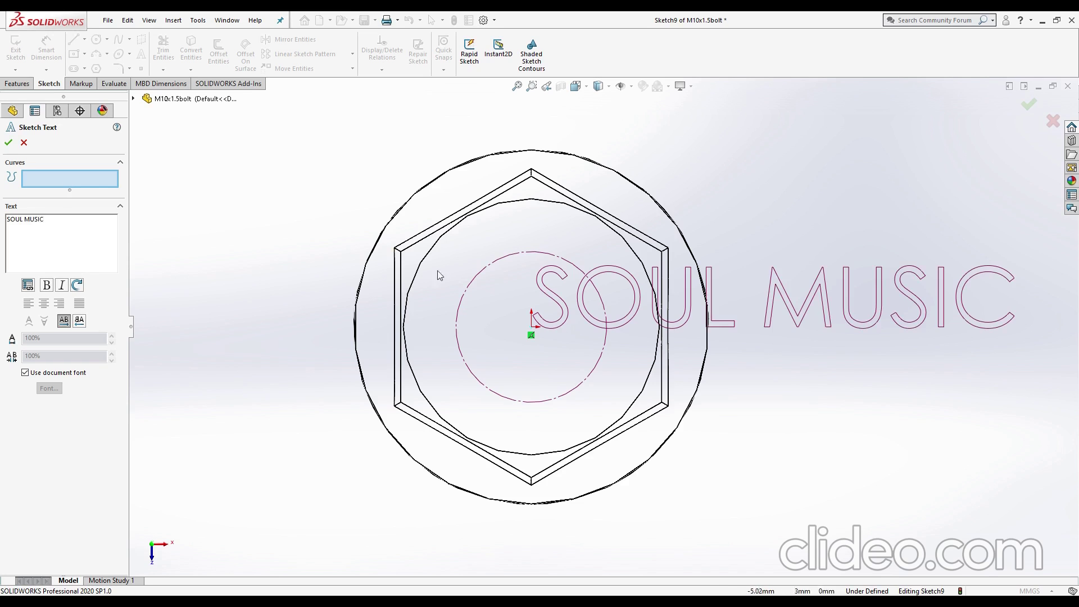
pyautogui.click(475, 277)
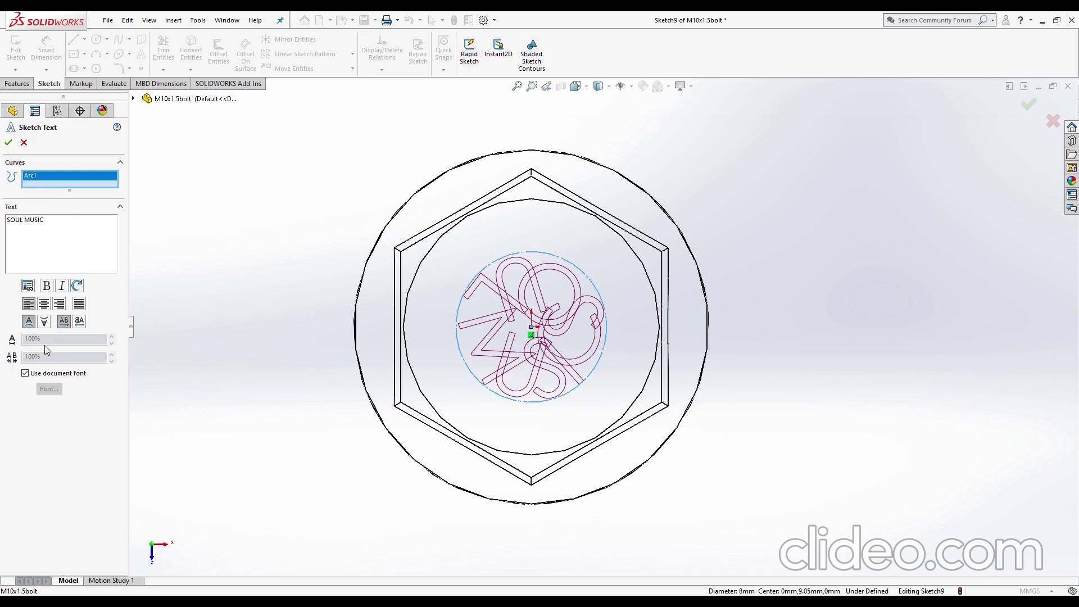
pyautogui.click(25, 373)
pyautogui.click(45, 391)
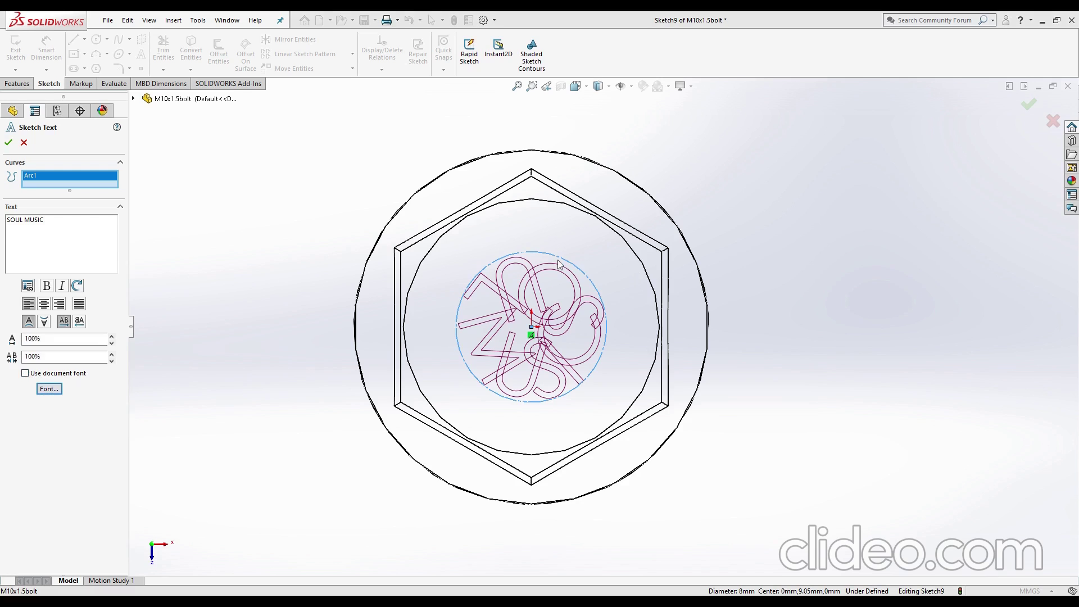
pyautogui.press('Return')
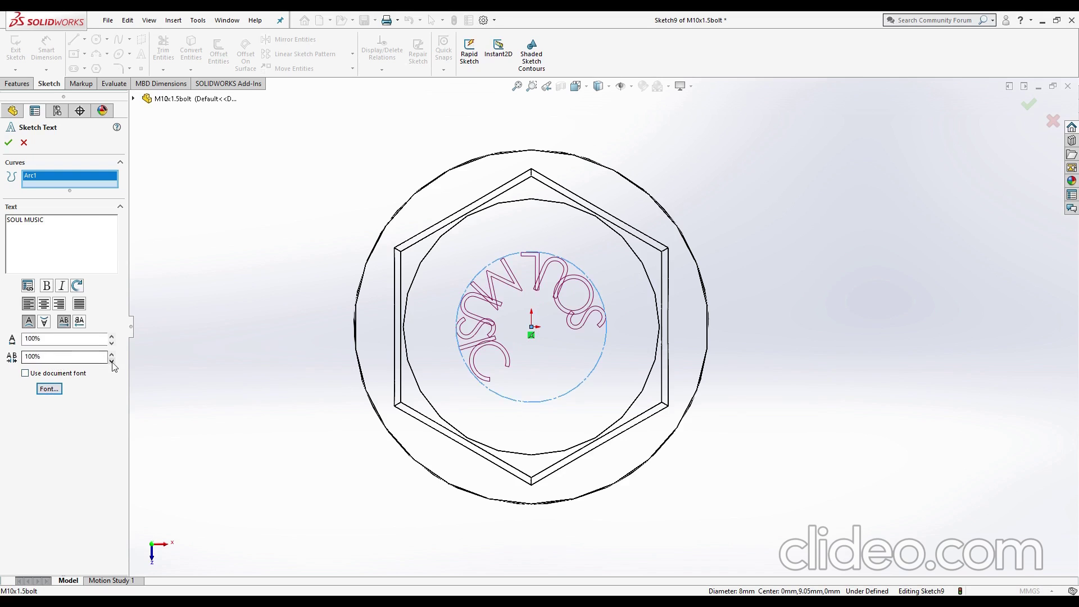
# - Flip and mirror the text to read correctly, adjust its font size, and accept it
pyautogui.click(45, 326)
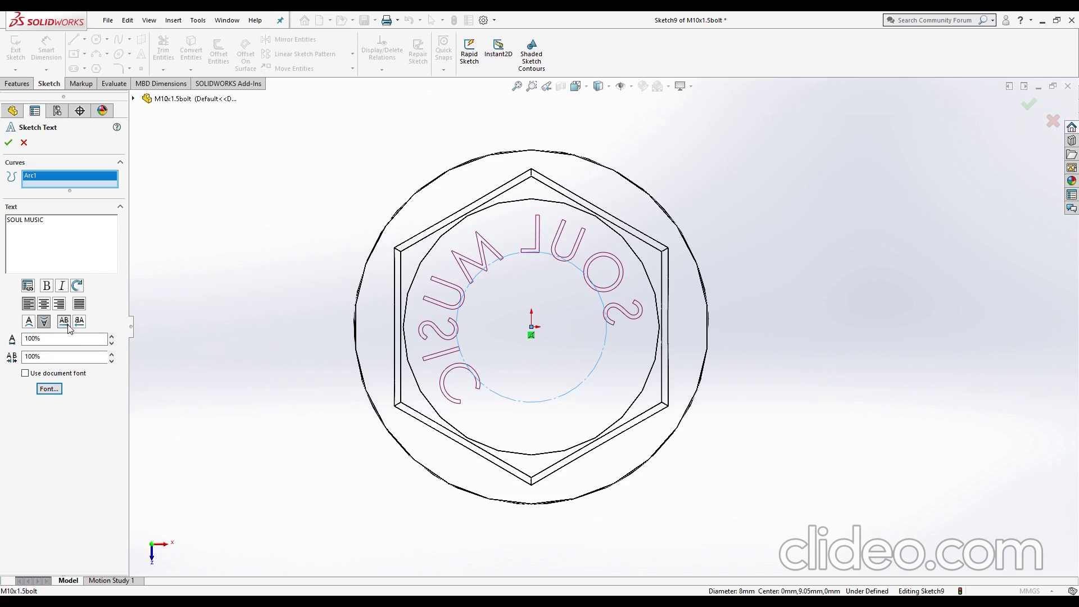
pyautogui.click(79, 325)
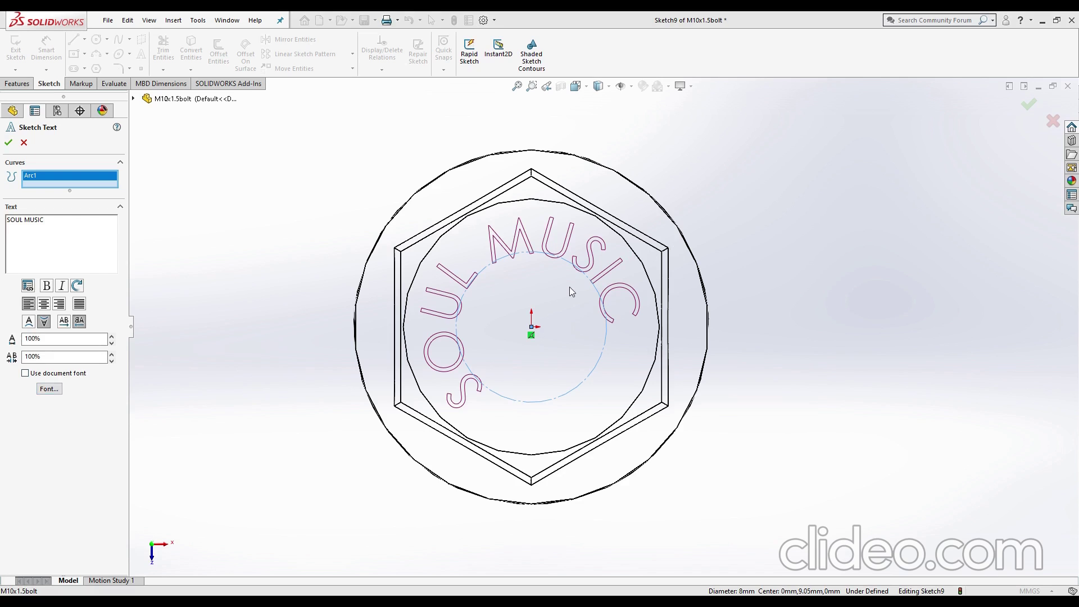
pyautogui.press('Return')
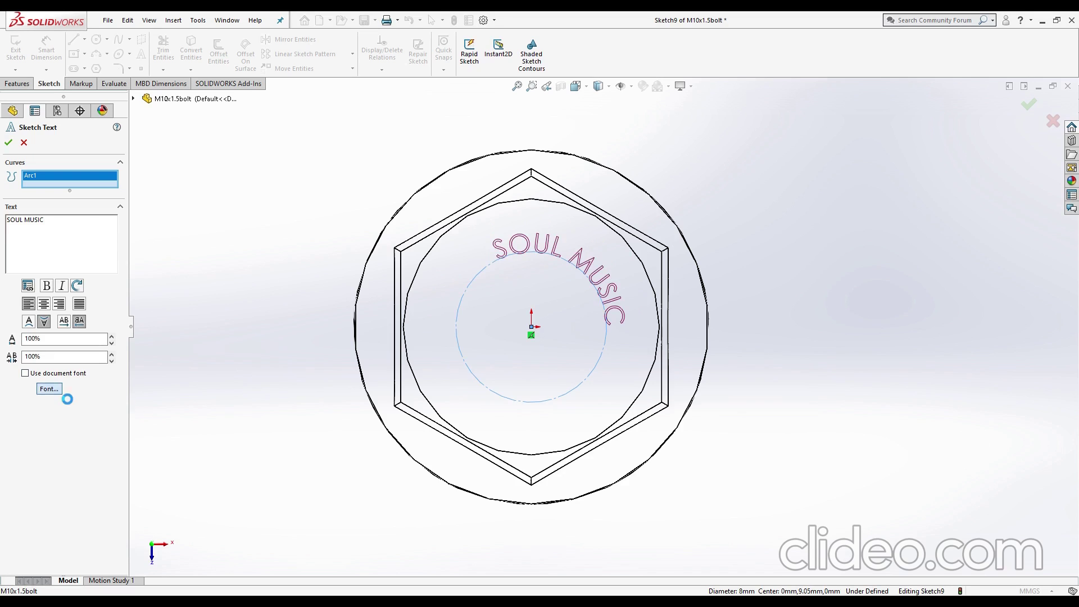
pyautogui.click(49, 388)
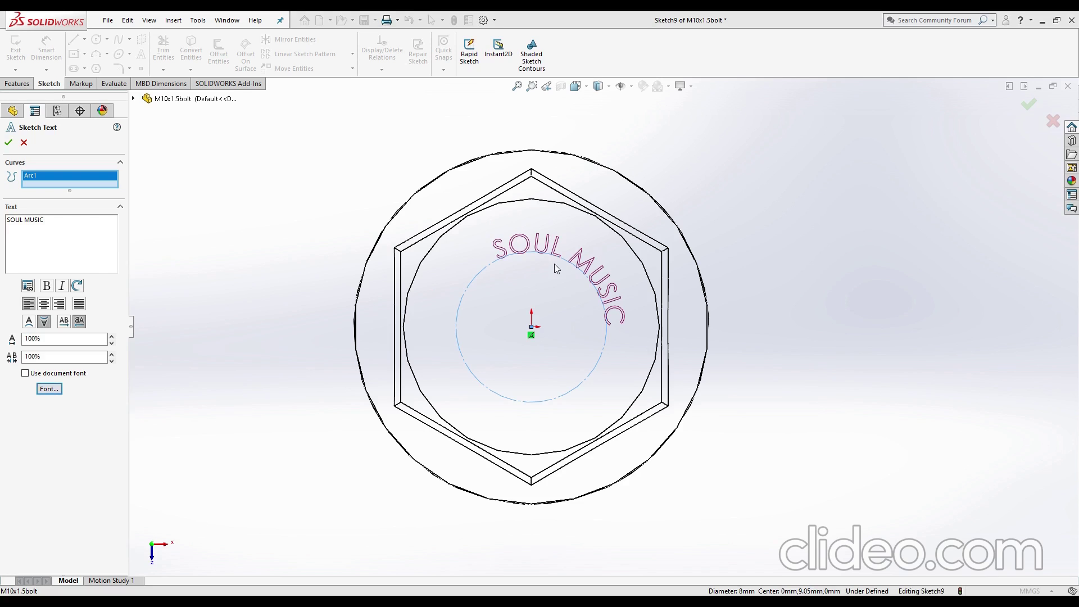
pyautogui.press('Return')
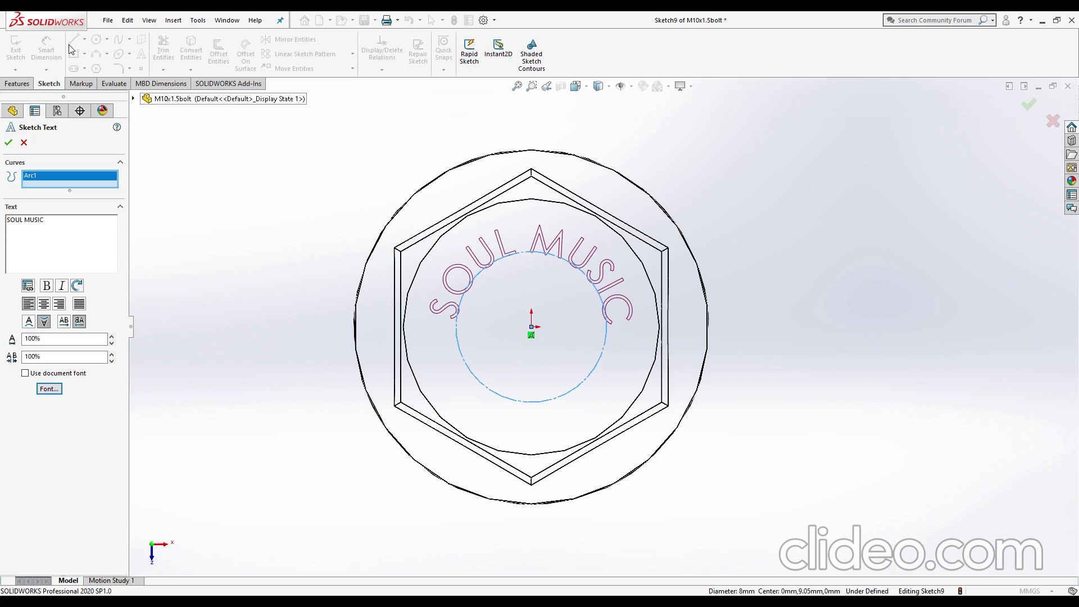
pyautogui.click(7, 144)
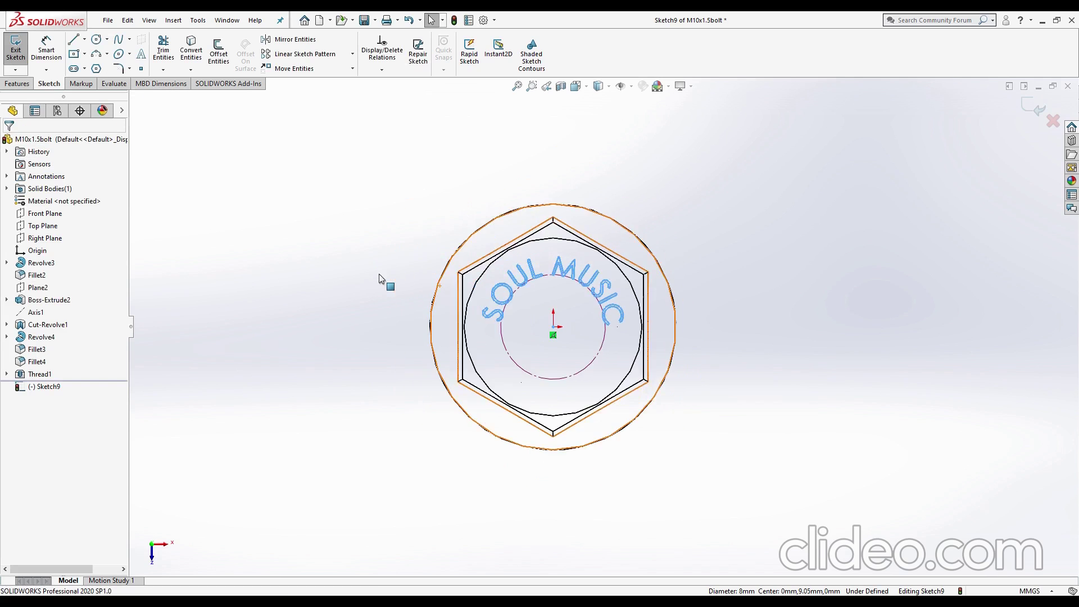
# - Exit the sketch and extrude-cut the text blind 0.40 mm into the head
pyautogui.moveTo(776, 402); pyautogui.dragTo(760, 336, button='middle')
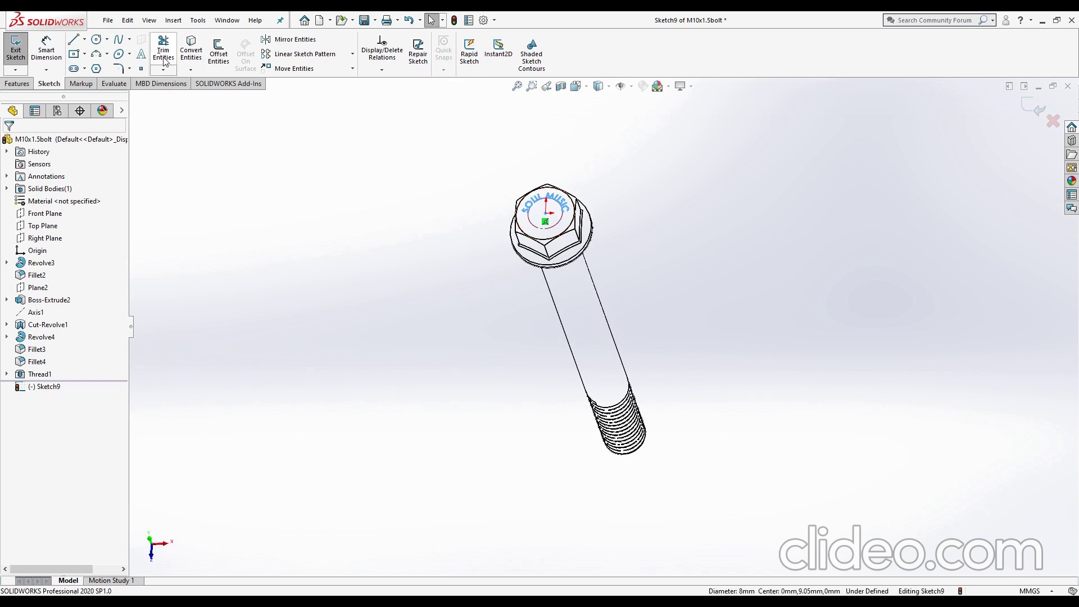
pyautogui.click(1036, 115)
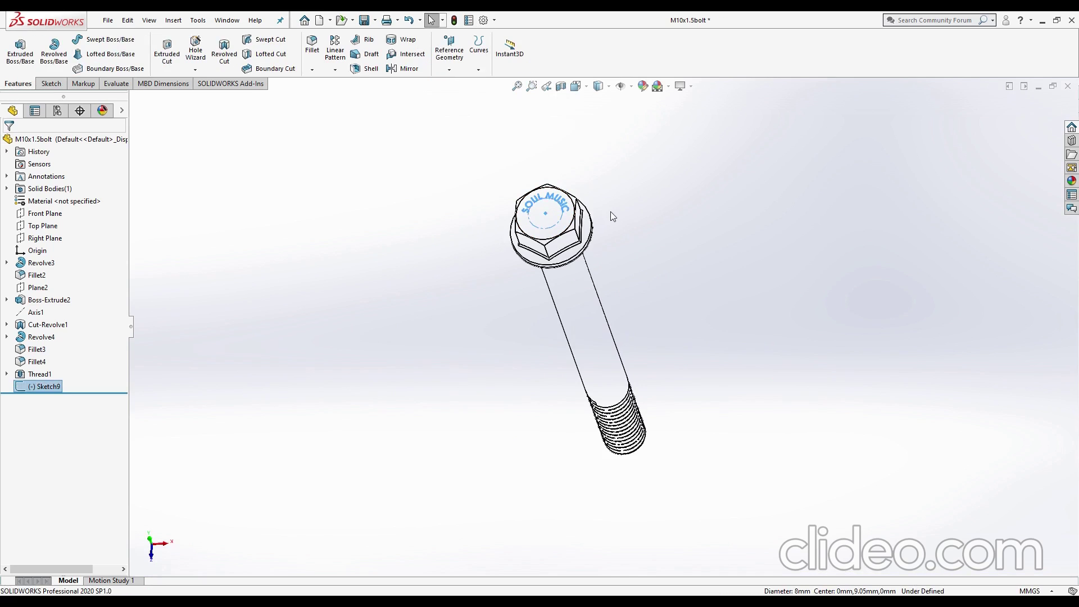
pyautogui.scroll(-2, 611, 216)
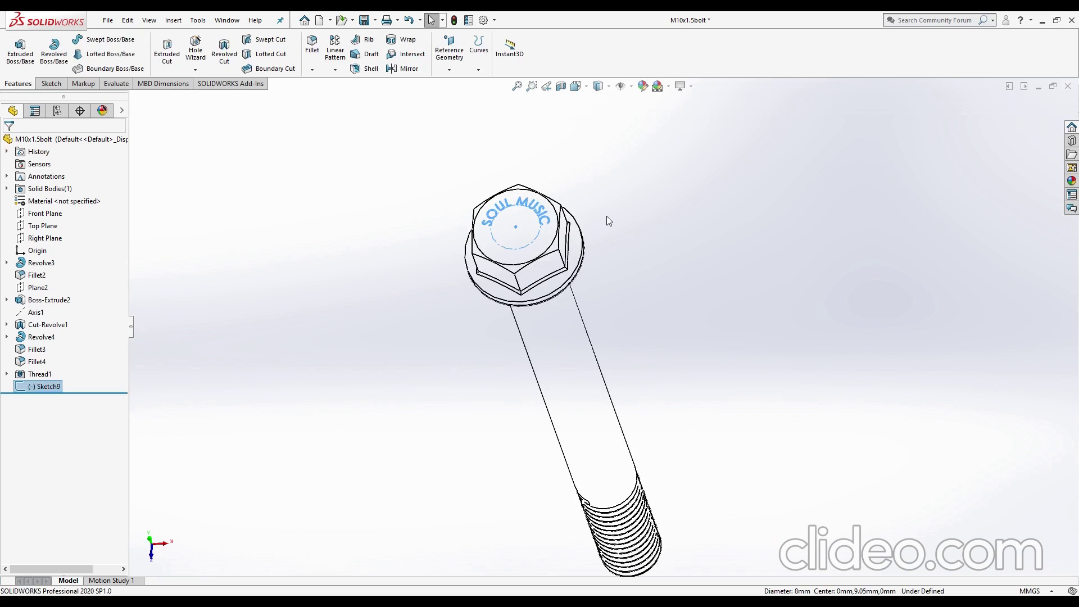
pyautogui.click(167, 50)
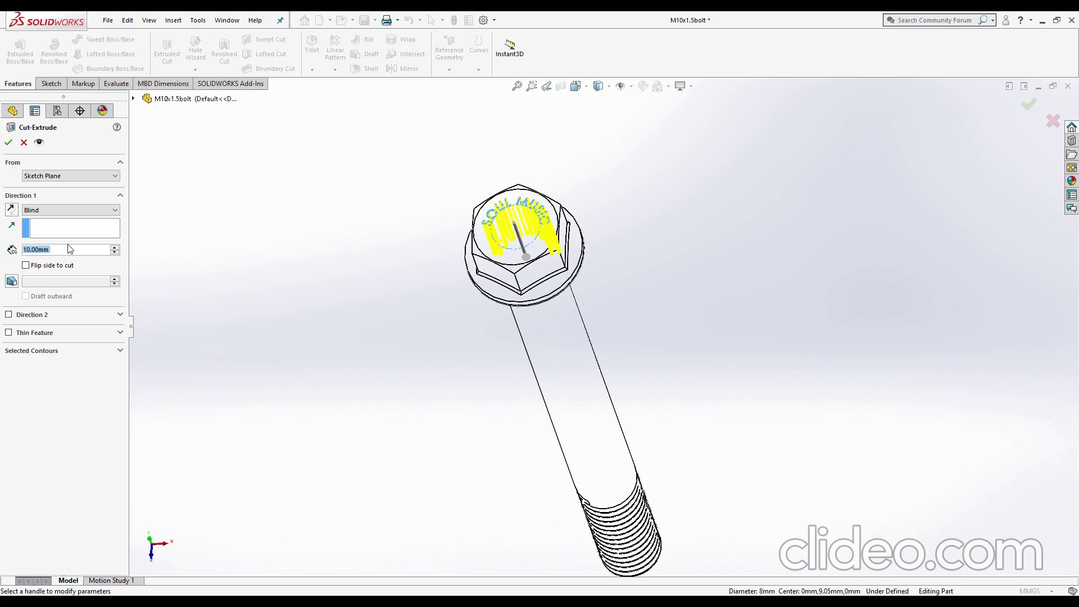
pyautogui.press('BackSpace')
pyautogui.write('4')
pyautogui.press('Return')
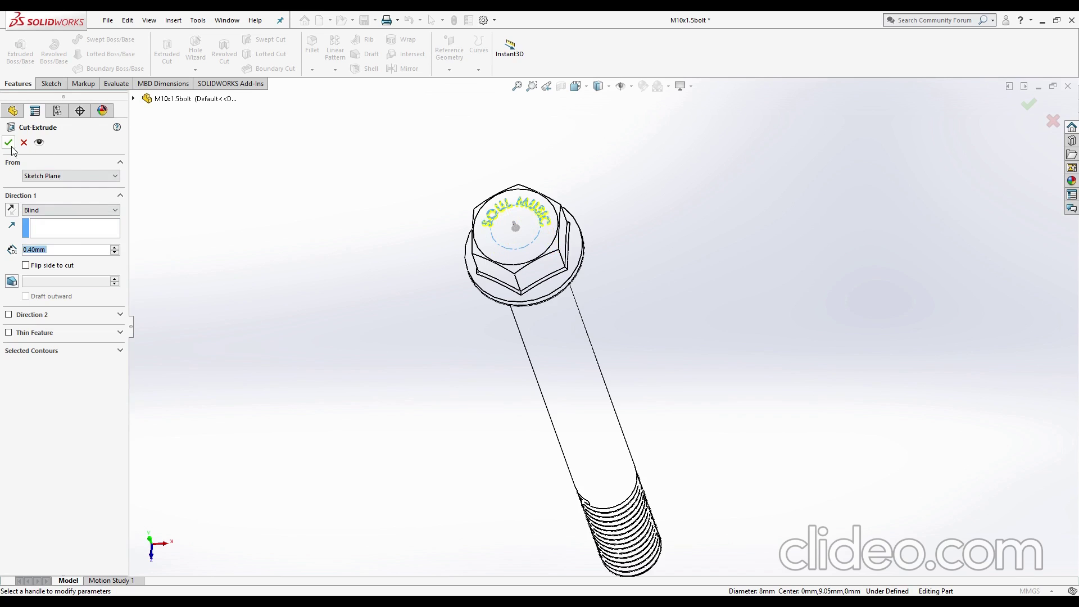
pyautogui.click(8, 142)
# - Orbit and zoom to look down onto the engraved bolt head
pyautogui.moveTo(456, 306); pyautogui.dragTo(558, 217, button='middle')
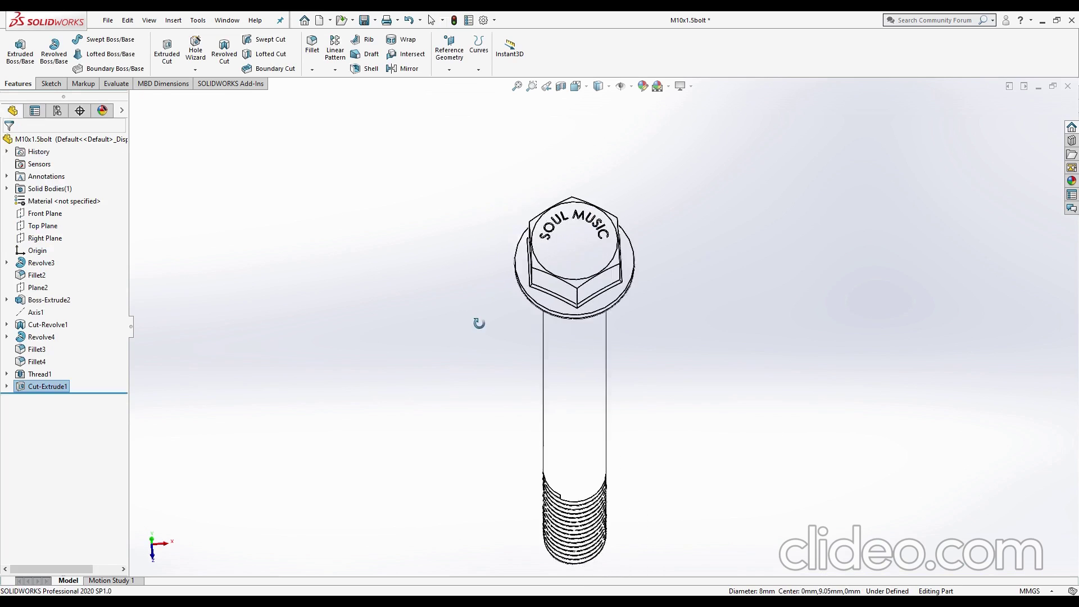
pyautogui.scroll(-3, 557, 218)
pyautogui.scroll(-2, 817, 253)
pyautogui.scroll(2, 827, 247)
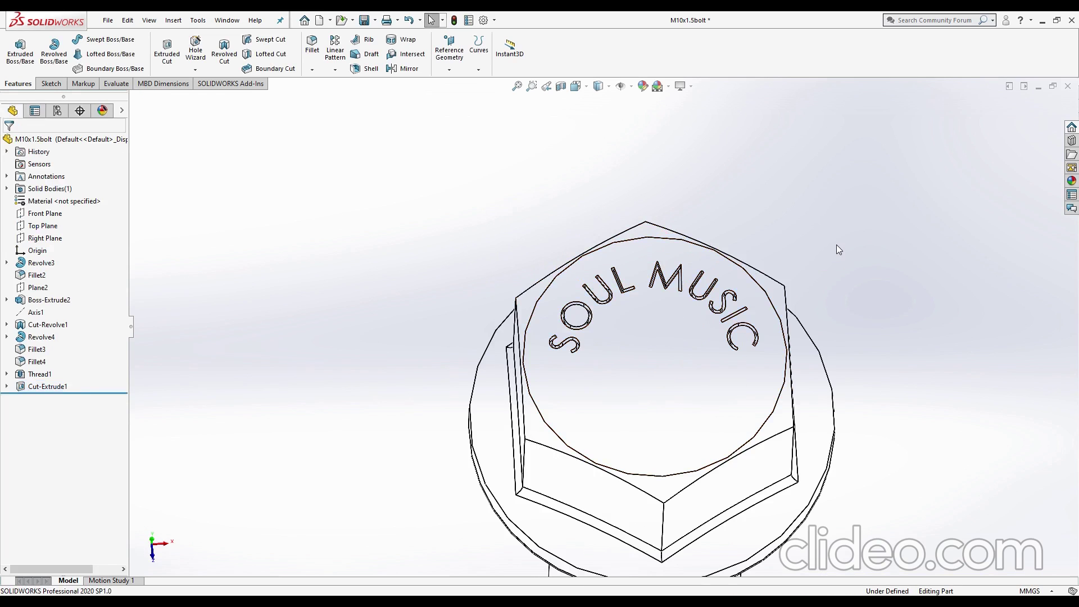
pyautogui.scroll(3, 818, 244)
pyautogui.scroll(3, 762, 360)
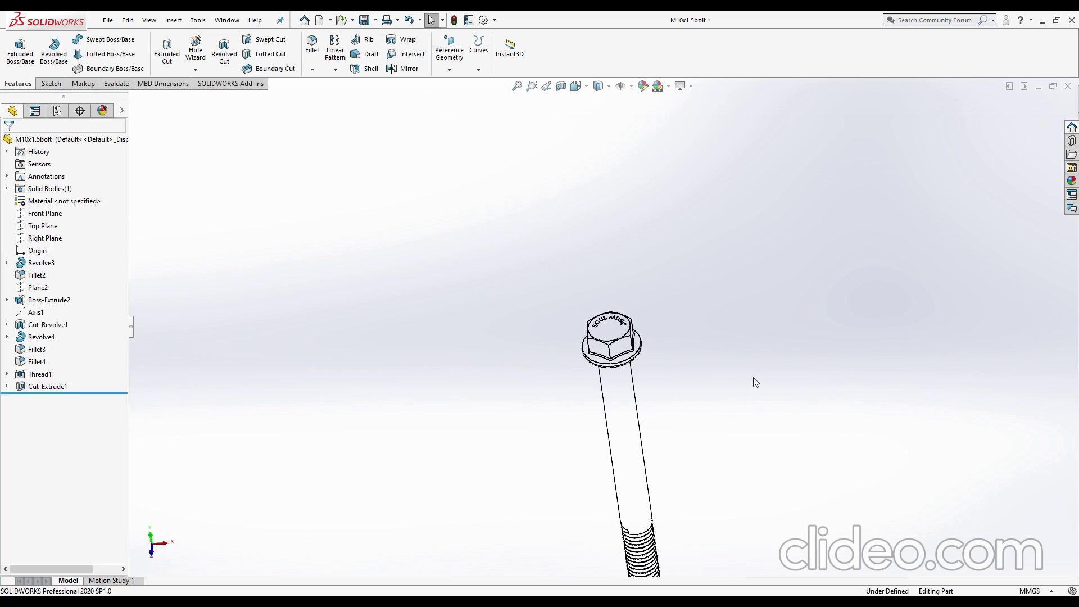
pyautogui.scroll(2, 754, 381)
pyautogui.scroll(-3, 615, 381)
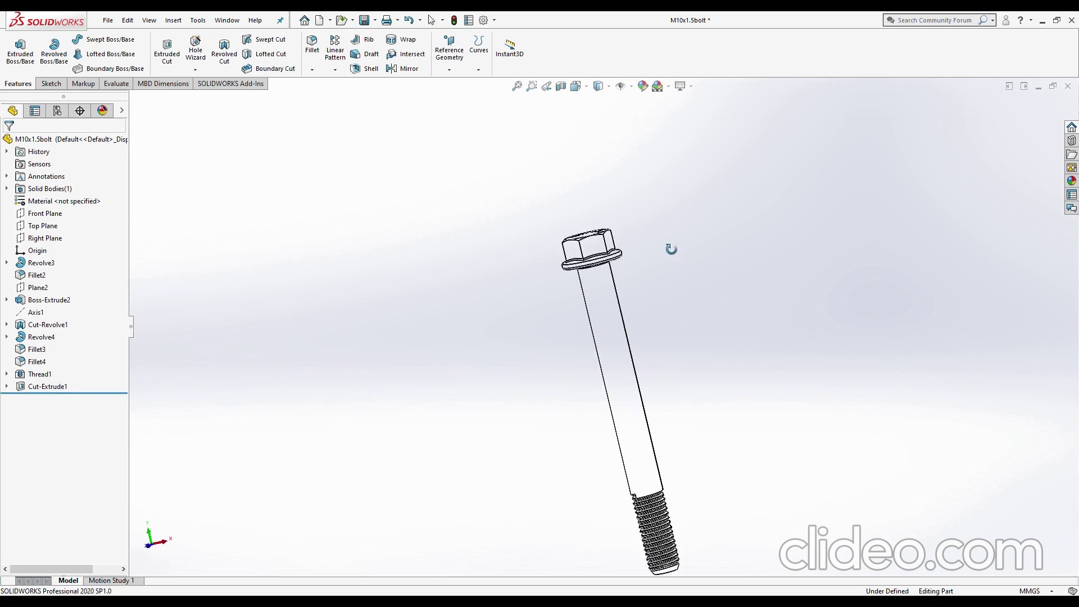
pyautogui.moveTo(670, 248); pyautogui.dragTo(687, 374, button='middle')
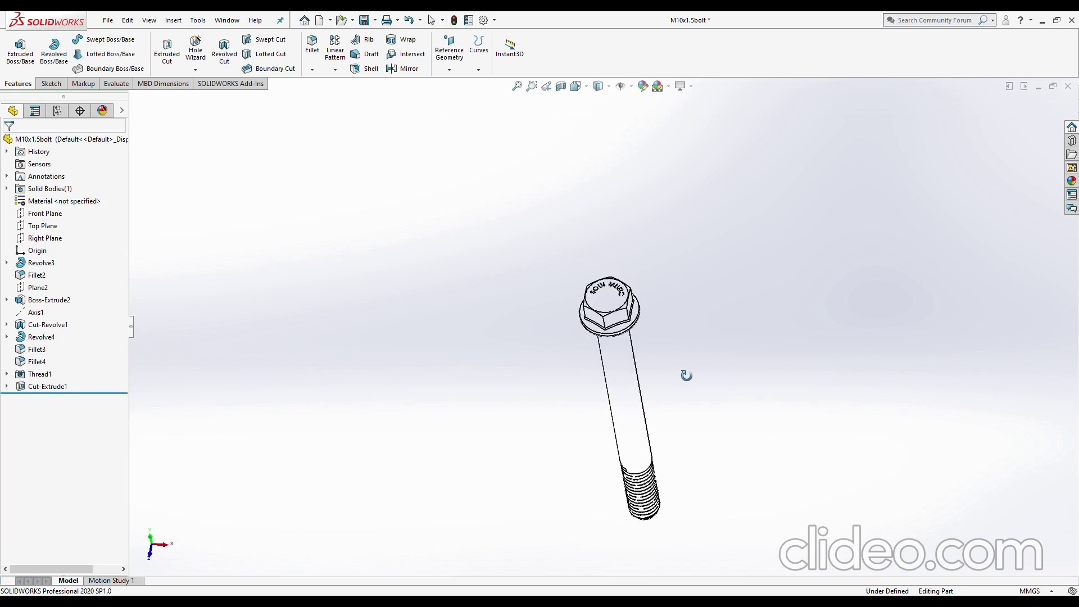
# - Switch the bolt to shaded display and orbit to inspect the lettered head from the side
pyautogui.click(608, 110)
pyautogui.scroll(-2, 651, 400)
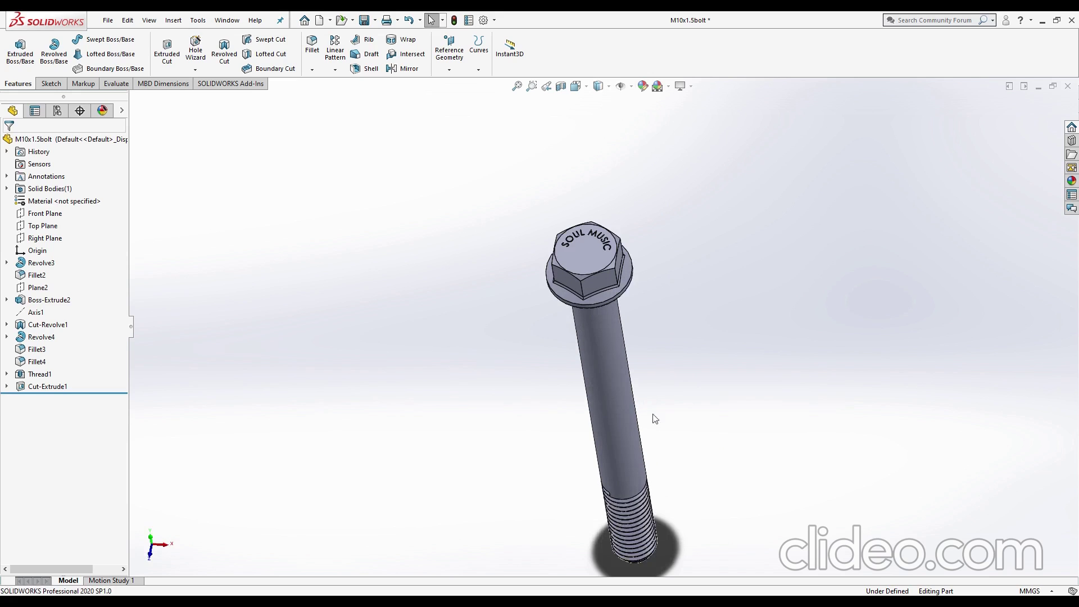
pyautogui.moveTo(656, 419); pyautogui.dragTo(669, 392, button='middle')
pyautogui.scroll(3, 660, 323)
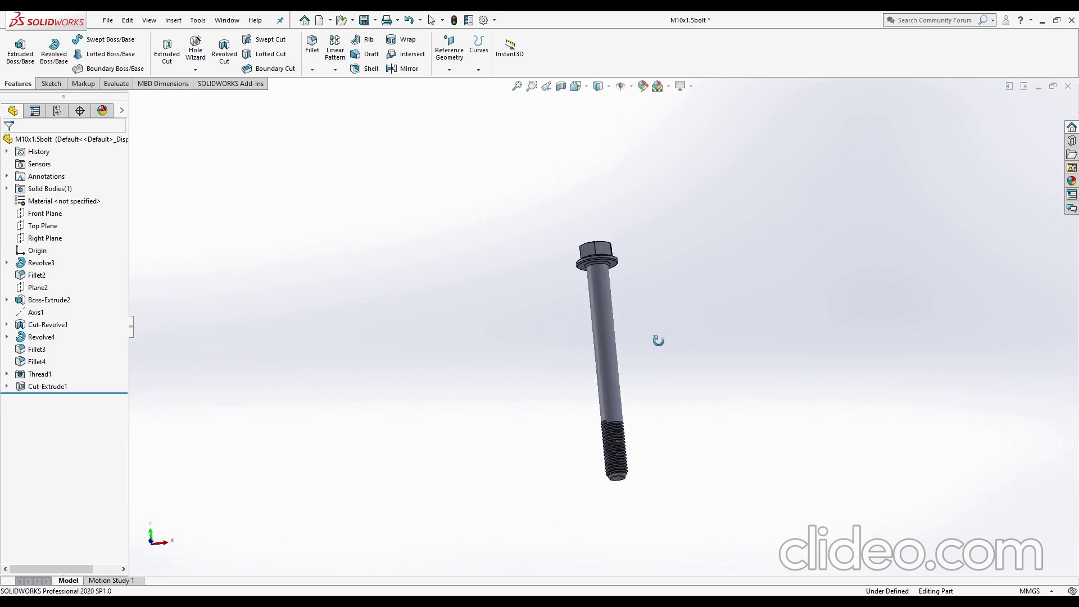
pyautogui.moveTo(657, 340)
pyautogui.mouseDown(button='middle')
pyautogui.moveTo(668, 412)
pyautogui.moveTo(669, 335)
pyautogui.moveTo(673, 376)
pyautogui.mouseUp(button='middle')
pyautogui.scroll(-3, 626, 294)
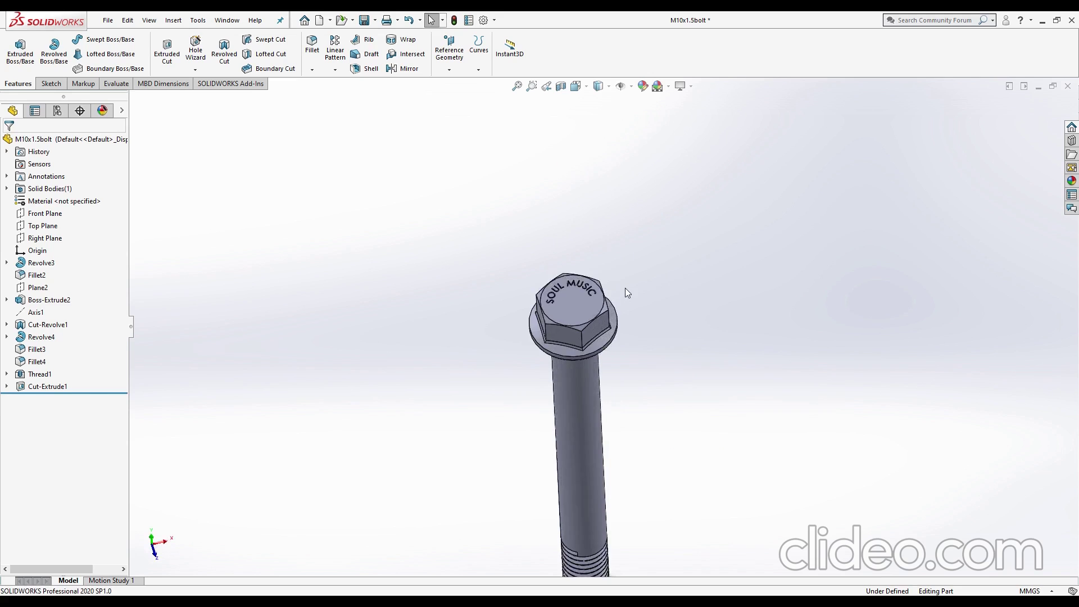
pyautogui.scroll(-2, 623, 301)
pyautogui.scroll(3, 622, 305)
pyautogui.moveTo(622, 311)
pyautogui.mouseDown(button='middle')
pyautogui.moveTo(609, 386)
pyautogui.moveTo(594, 388)
pyautogui.mouseUp(button='middle')
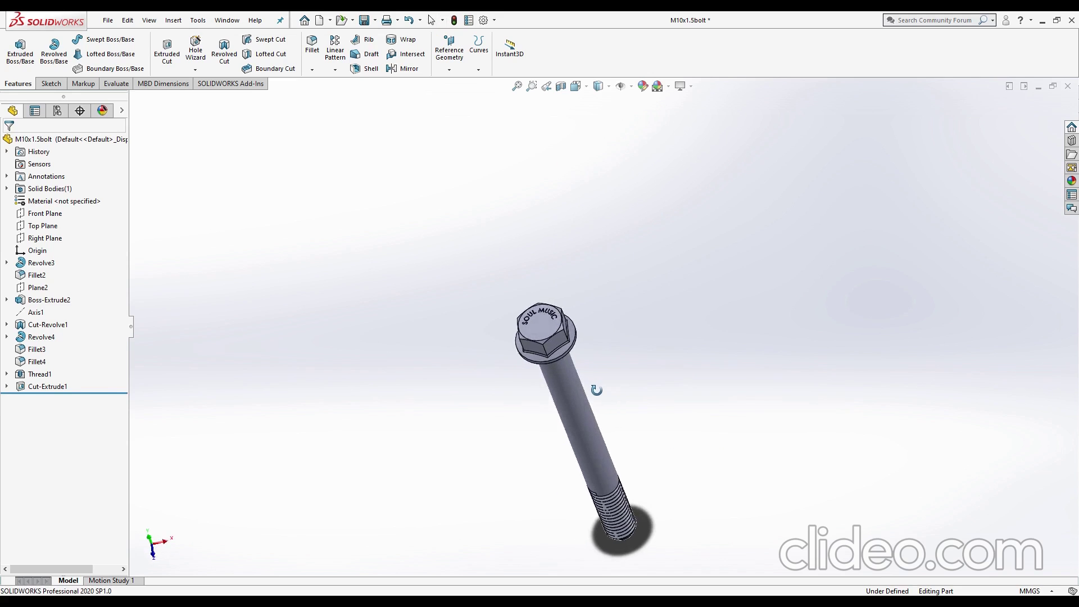
pyautogui.scroll(-3, 581, 344)
pyautogui.scroll(3, 582, 342)
pyautogui.moveTo(581, 342)
pyautogui.mouseDown(button='middle')
pyautogui.moveTo(602, 380)
pyautogui.moveTo(594, 371)
pyautogui.mouseUp(button='middle')
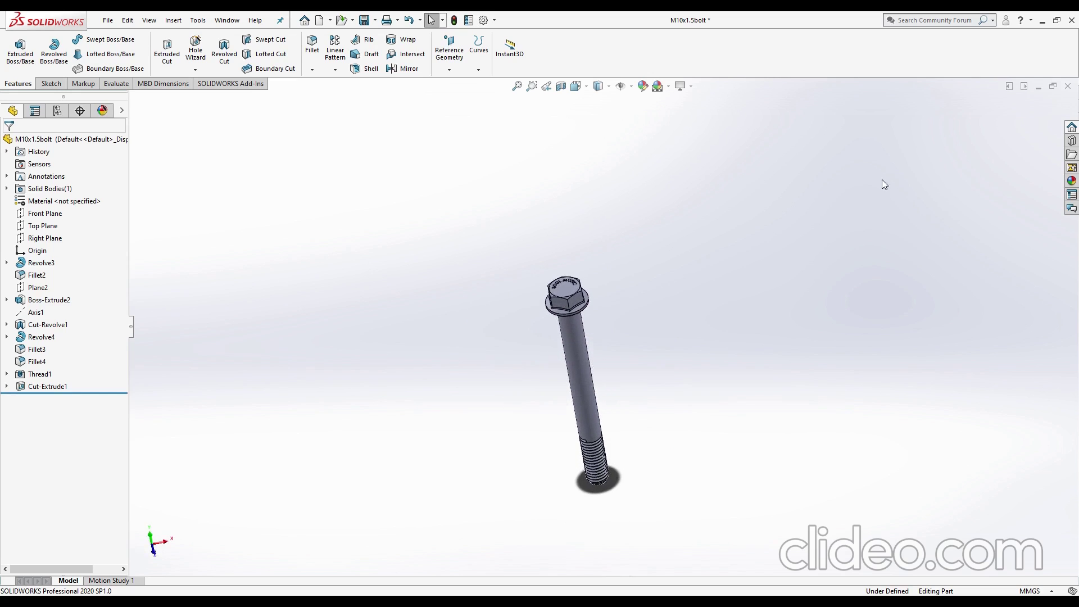